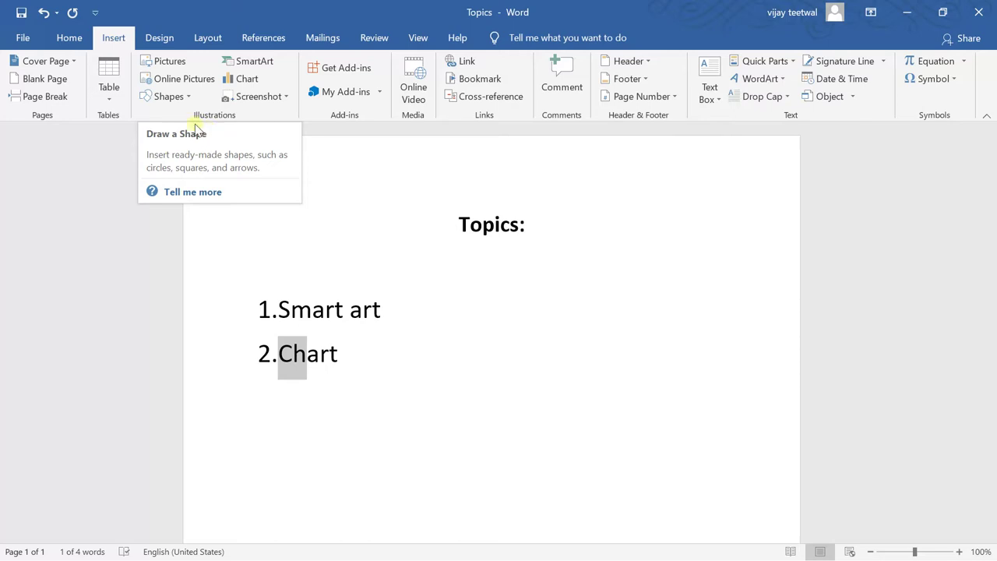
# Review the Topics outline's Smart art and Chart entries, then start a new blank Document1
pyautogui.click(117, 91)
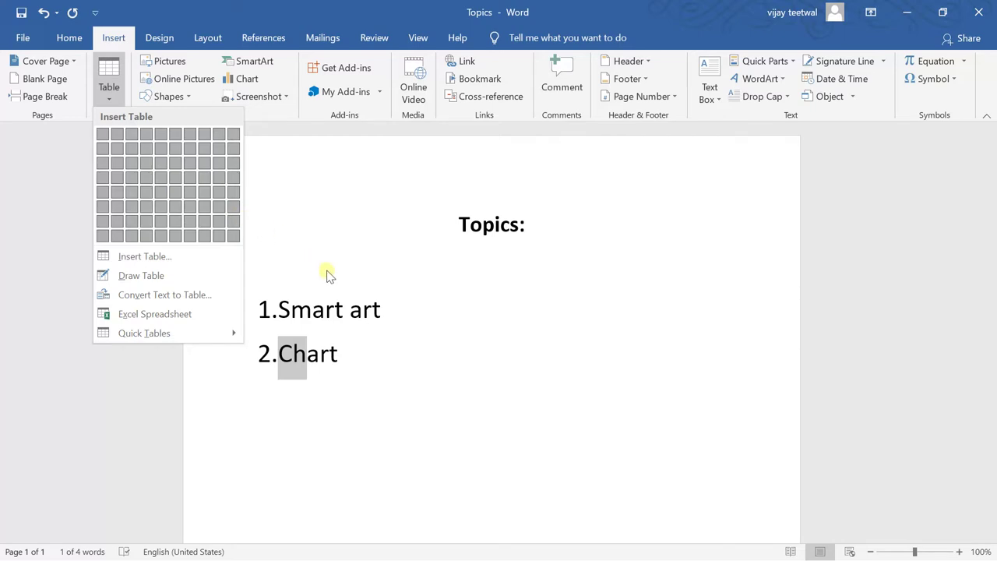
pyautogui.click(371, 324)
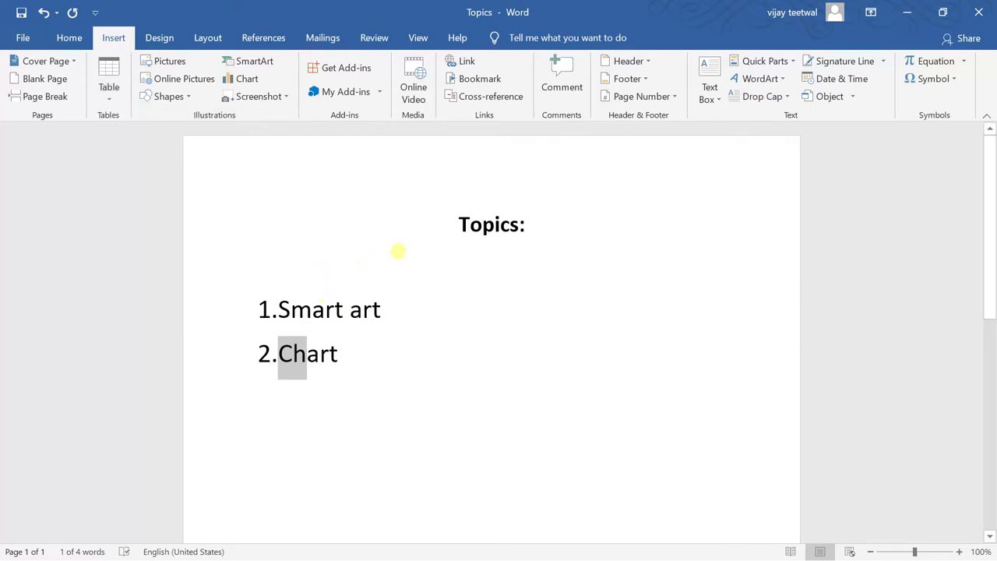
pyautogui.doubleClick(487, 219)
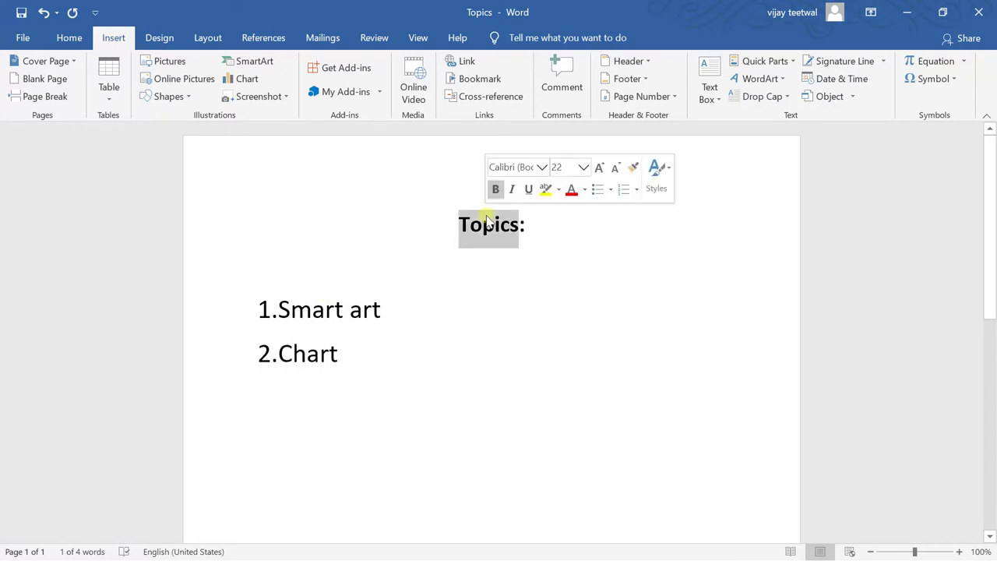
pyautogui.doubleClick(470, 215)
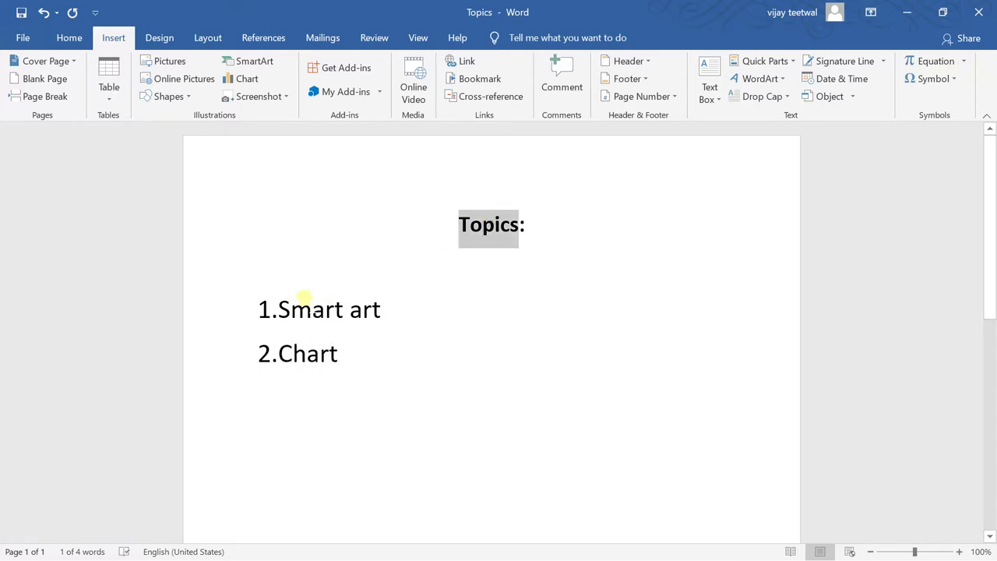
pyautogui.doubleClick(310, 312)
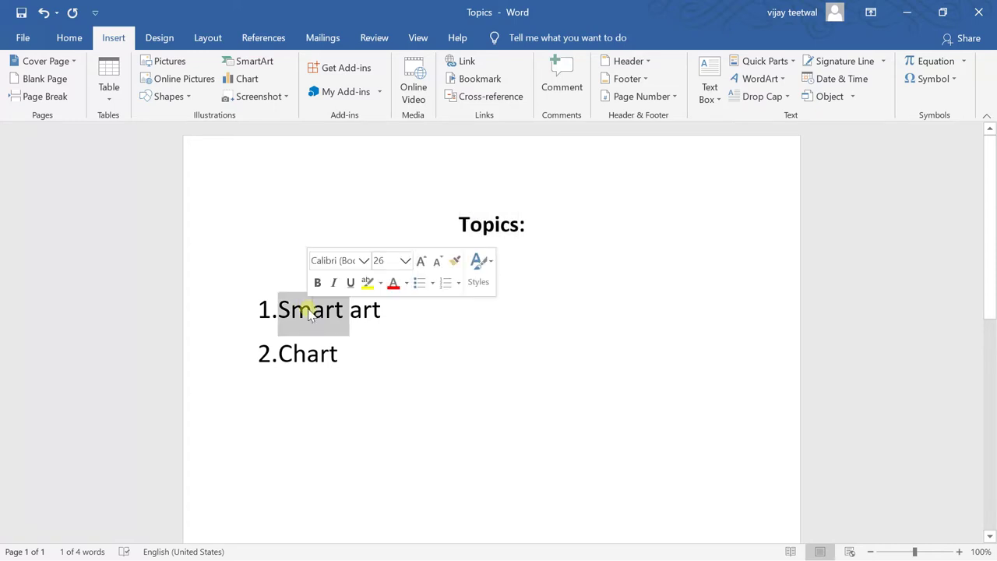
pyautogui.doubleClick(309, 353)
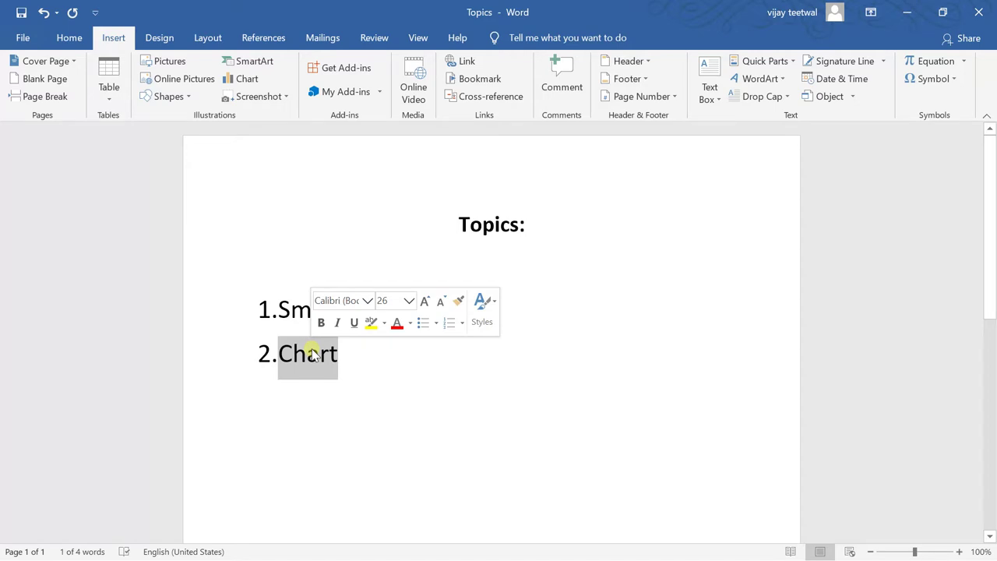
pyautogui.click(350, 354)
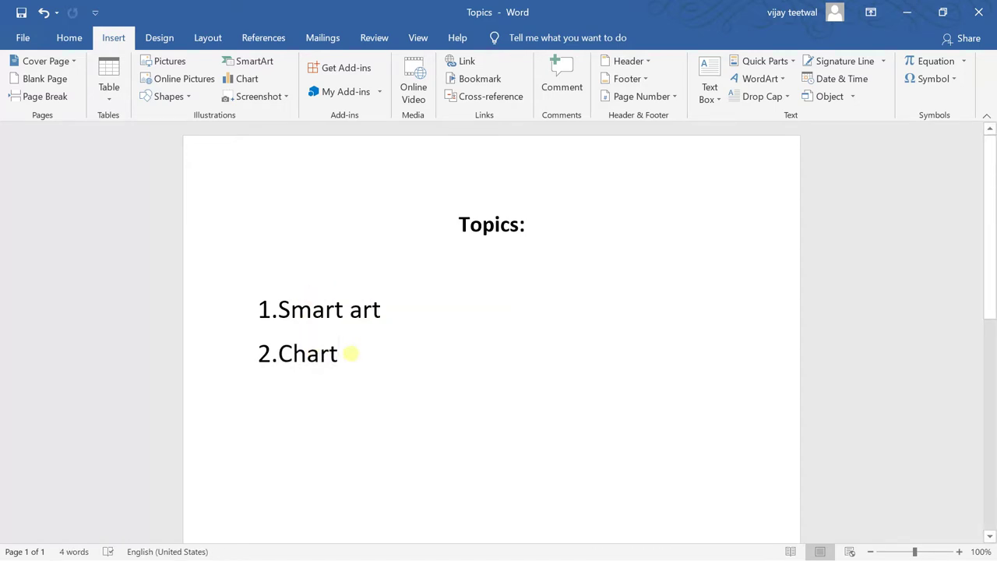
pyautogui.hotkey('ctrl', 'n')
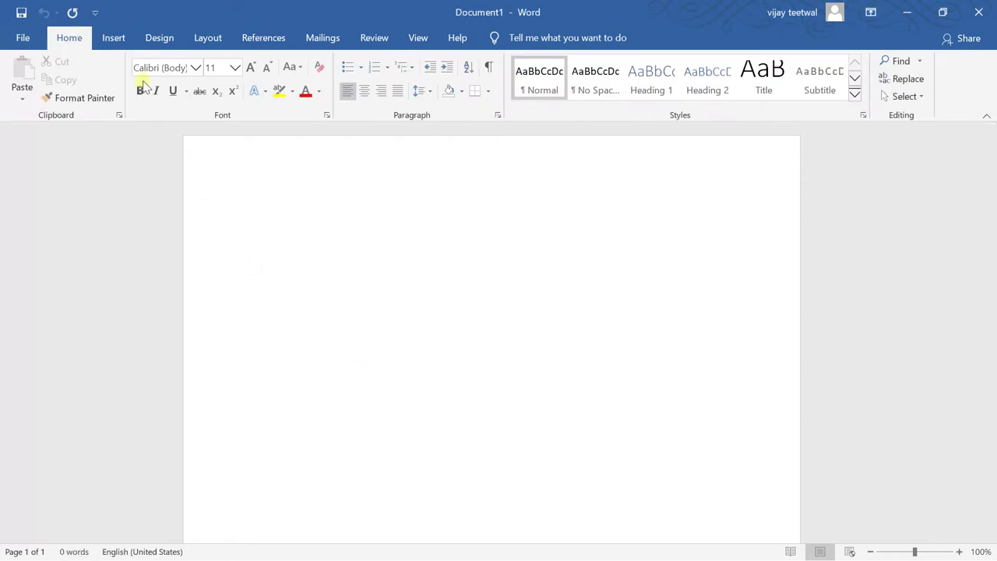
# Compare the List, Process, Cycle, Matrix and Picture SmartArt categories and choose Text Cycle
pyautogui.click(117, 40)
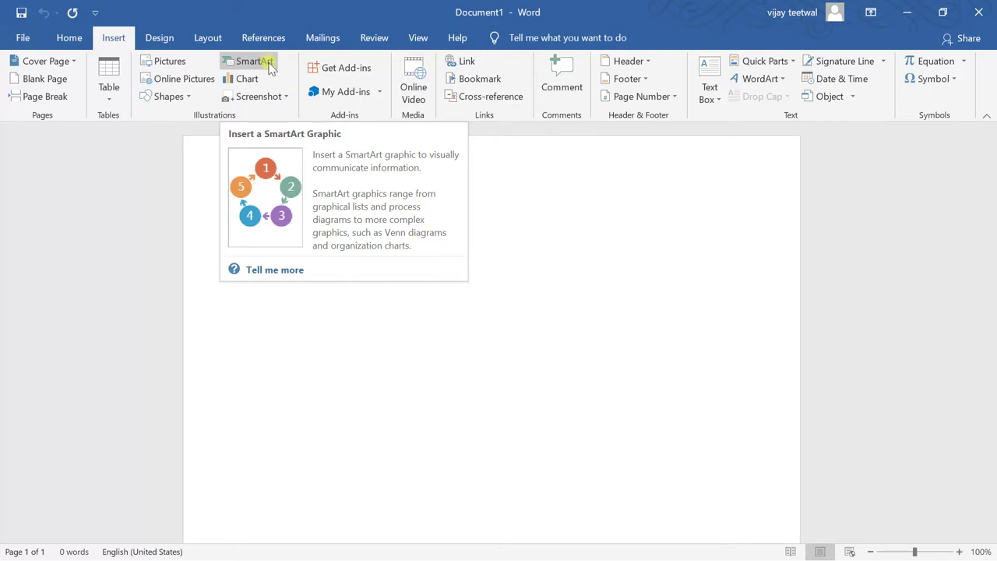
pyautogui.click(271, 67)
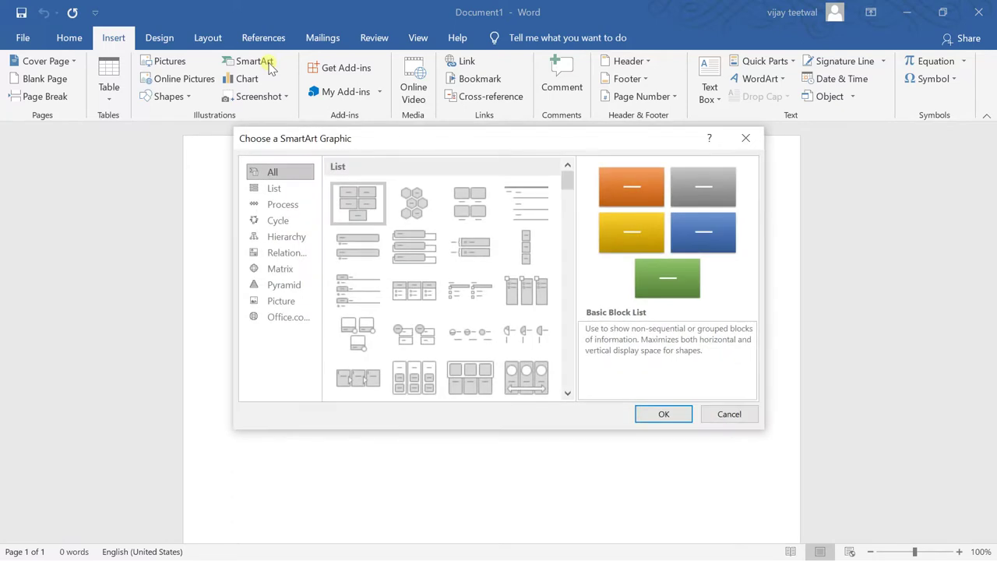
pyautogui.click(295, 195)
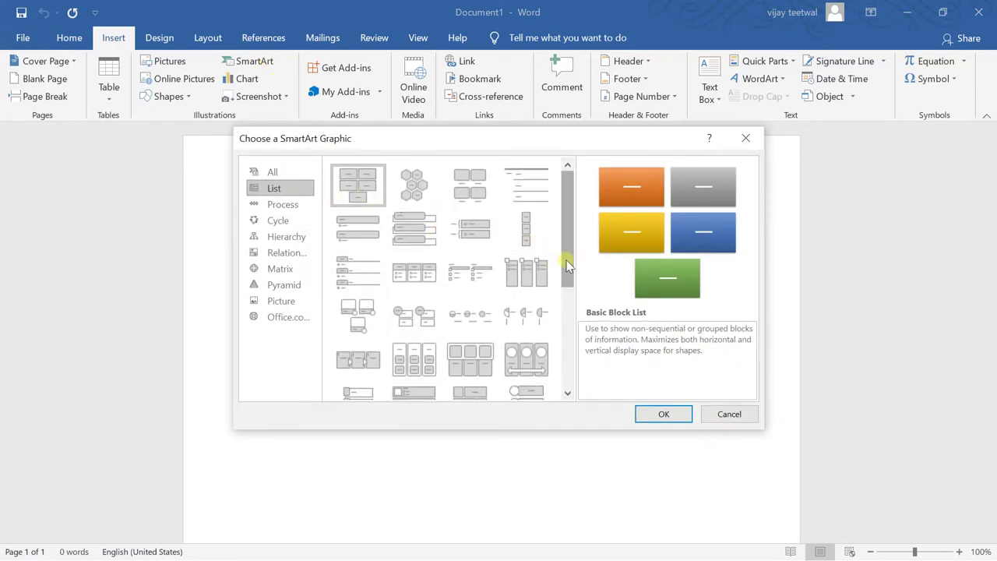
pyautogui.moveTo(567, 266); pyautogui.dragTo(581, 397)
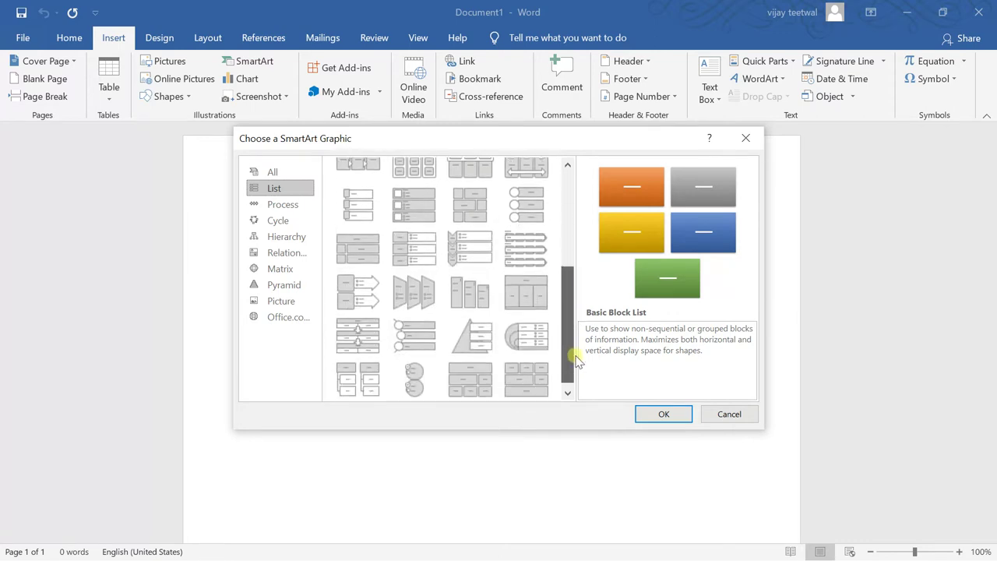
pyautogui.click(296, 219)
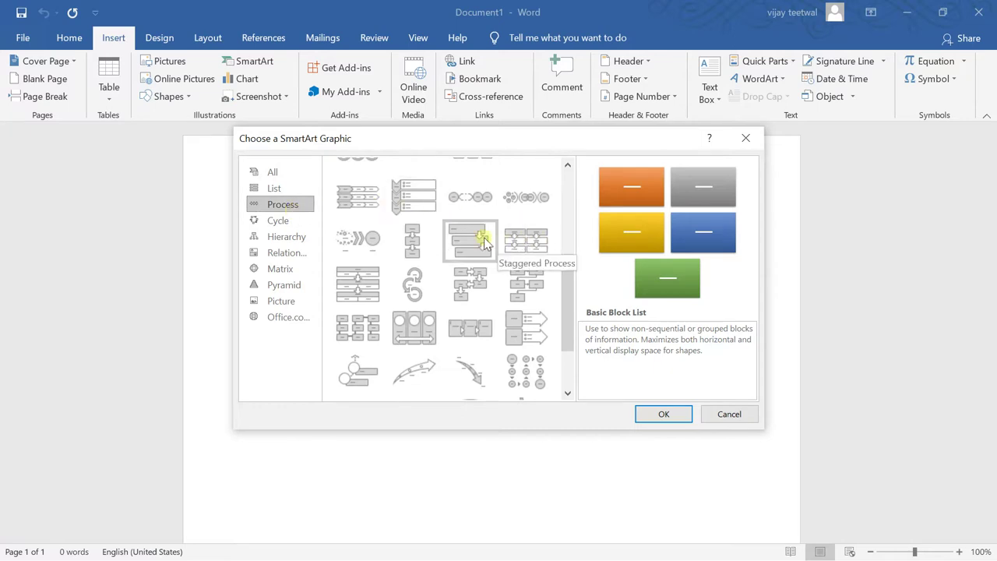
pyautogui.click(297, 225)
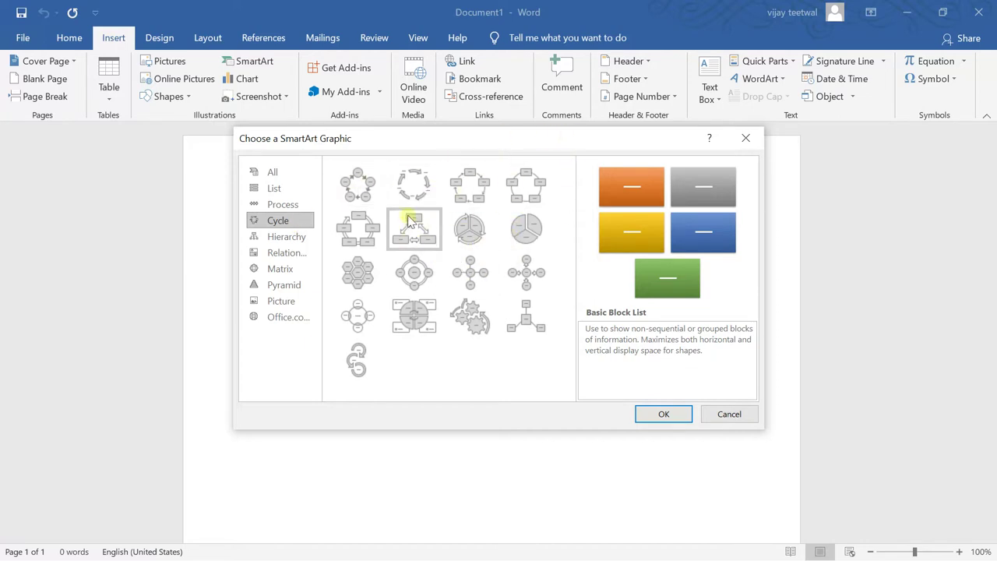
pyautogui.click(293, 254)
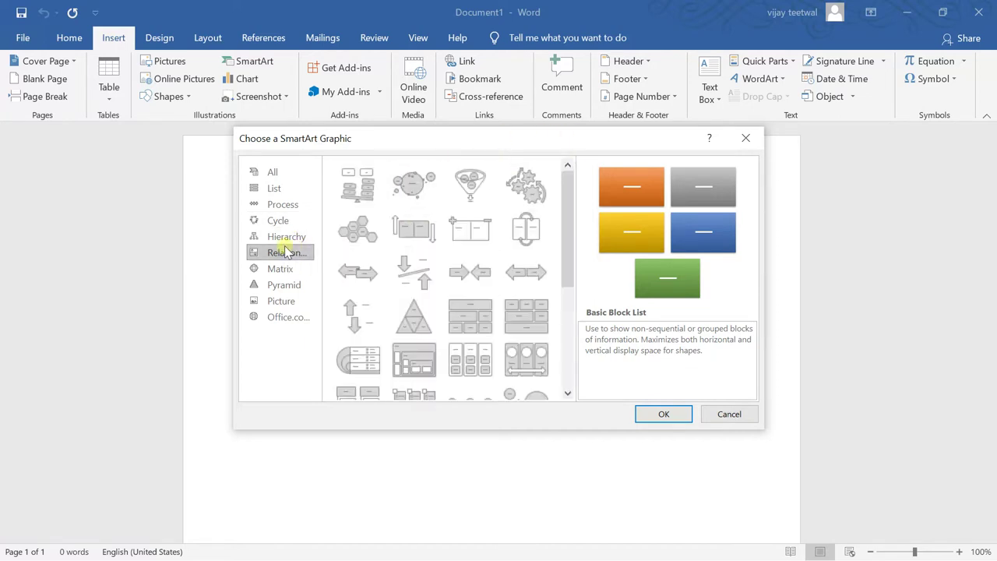
pyautogui.click(287, 273)
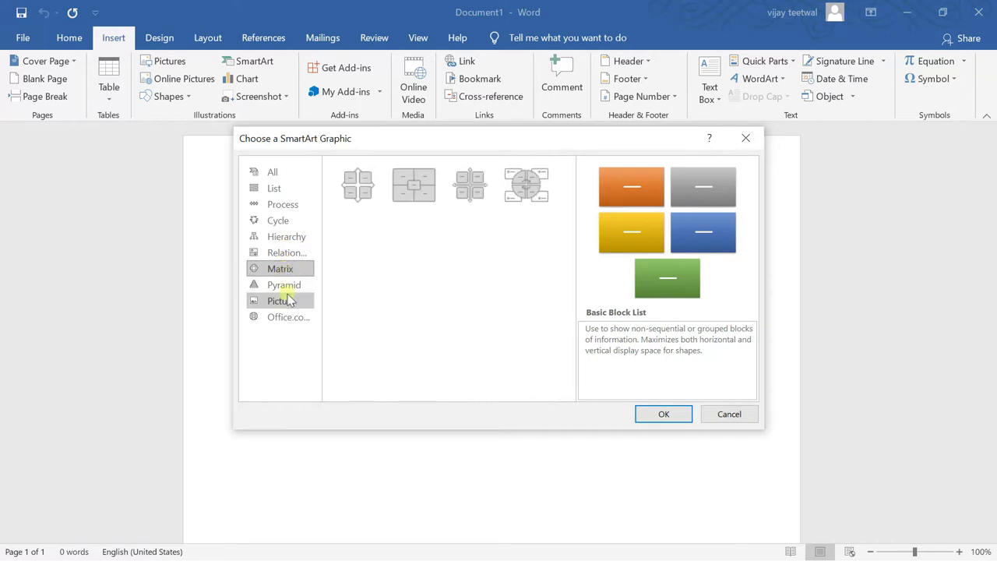
pyautogui.click(288, 302)
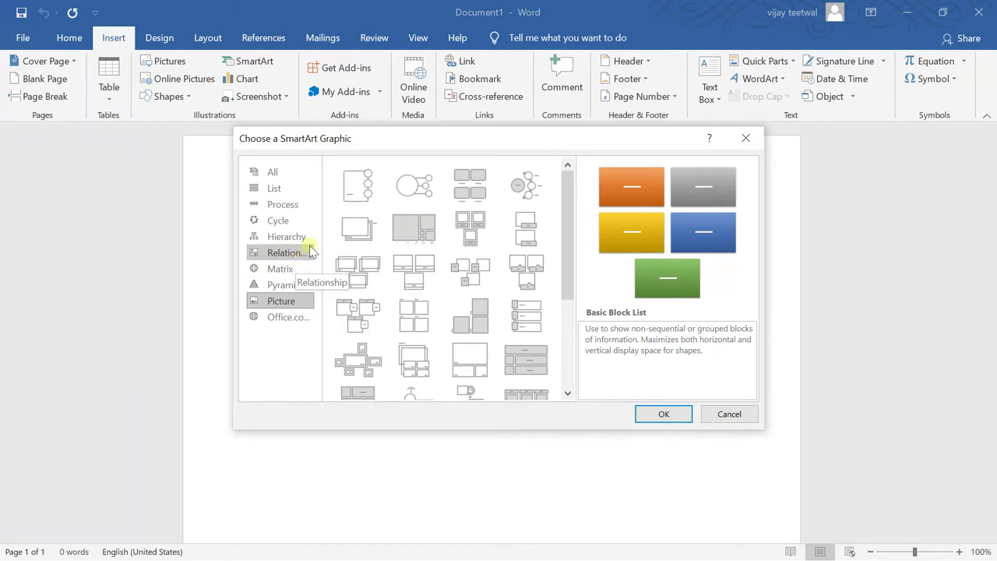
pyautogui.click(293, 227)
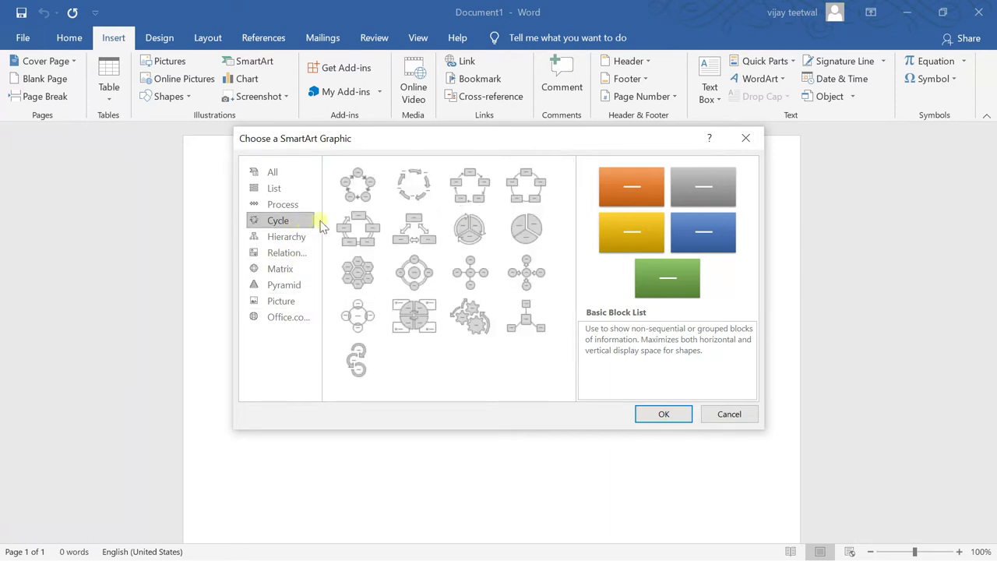
pyautogui.click(403, 194)
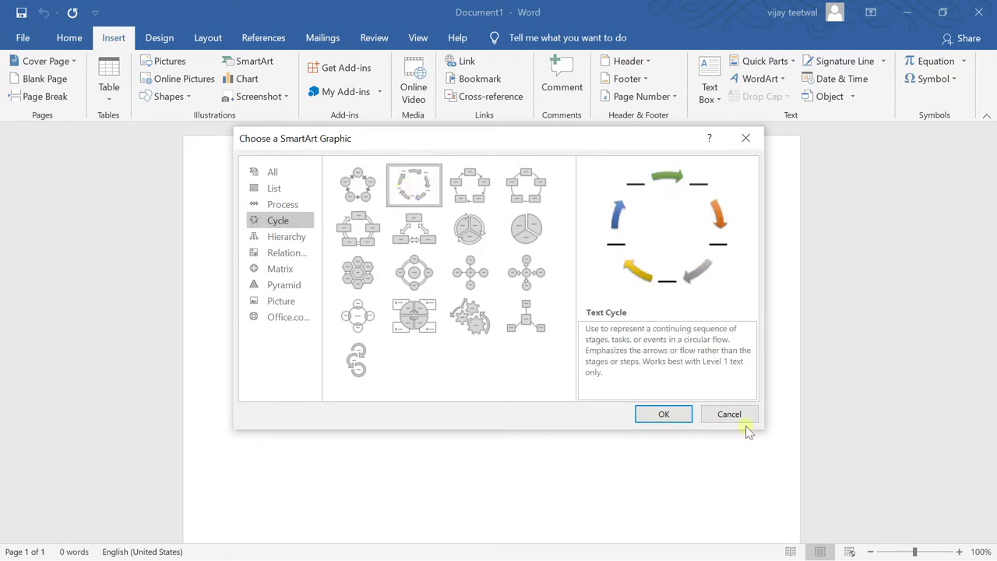
# Insert the Text Cycle graphic with its Text Pane hidden, and try editing several nodes
pyautogui.click(647, 412)
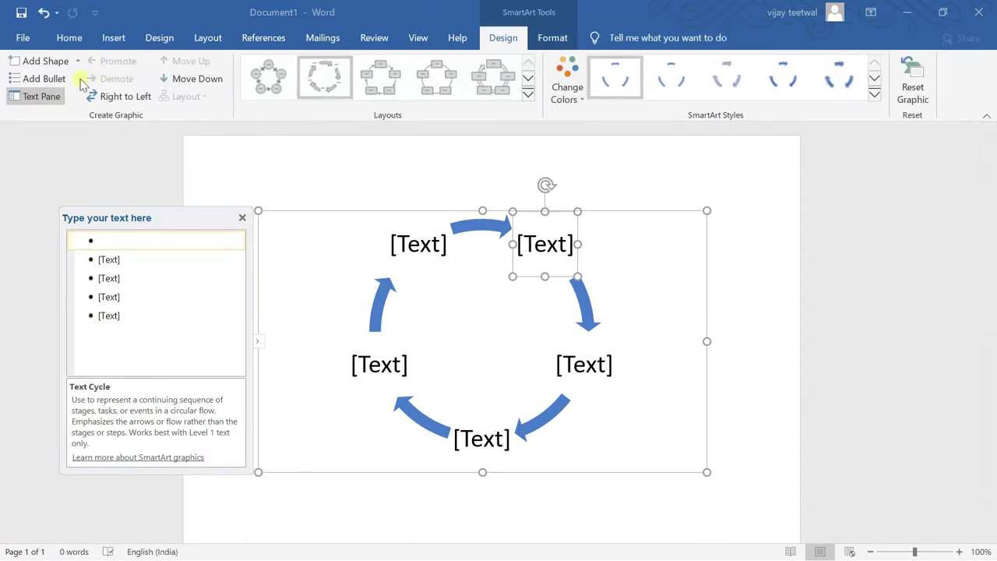
pyautogui.click(40, 96)
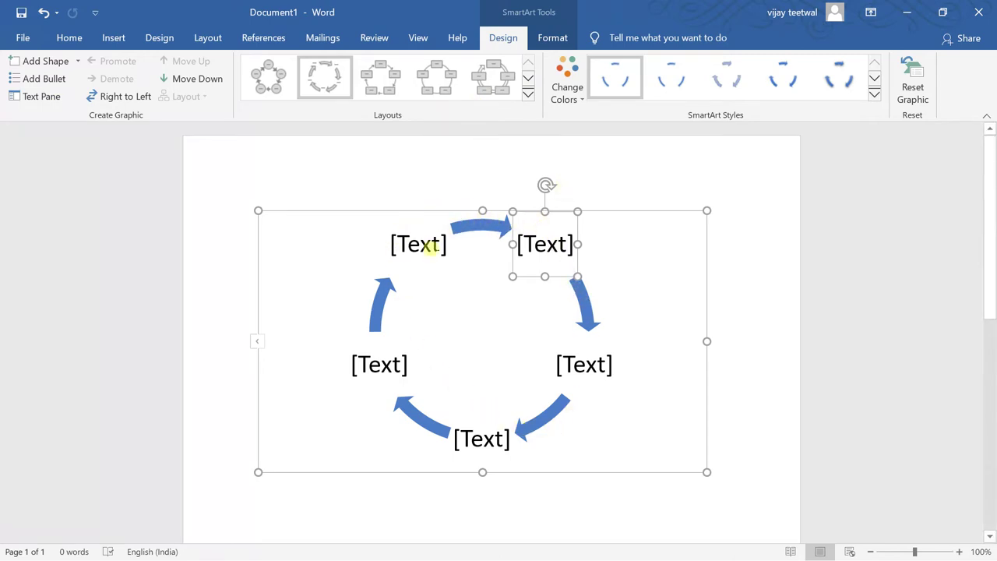
pyautogui.click(434, 256)
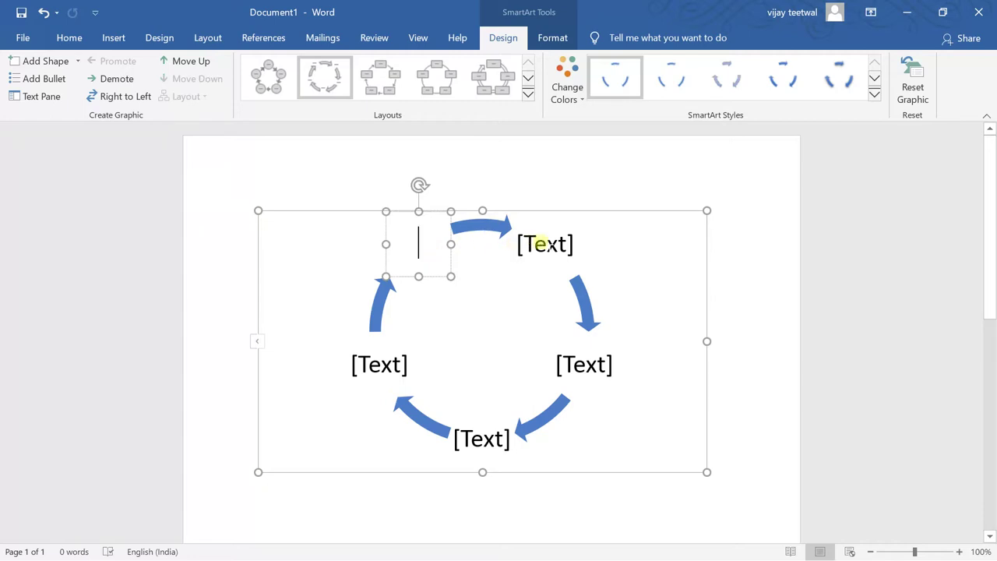
pyautogui.click(541, 245)
pyautogui.click(586, 372)
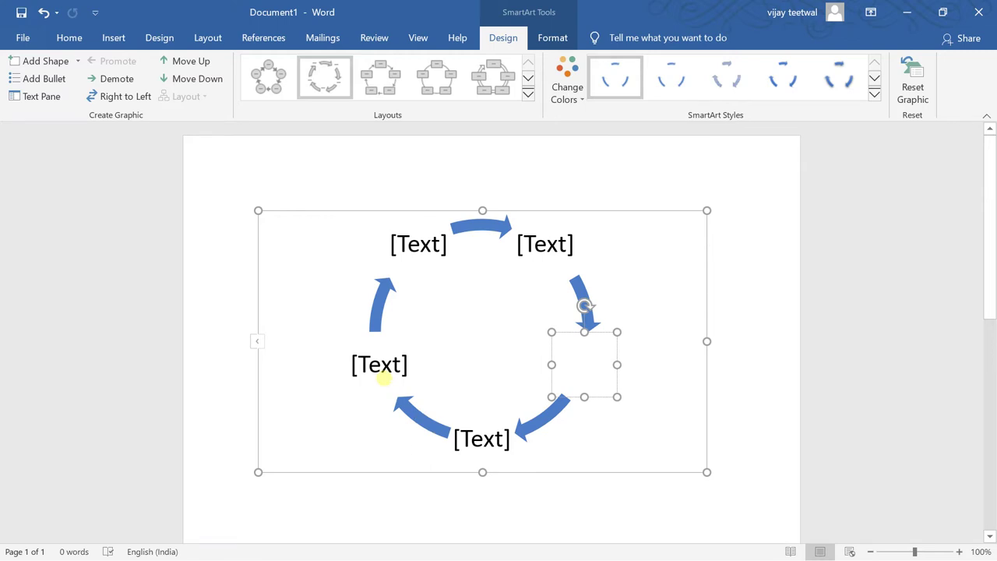
# Select the whole cycle graphic and add a sixth, empty shape
pyautogui.click(191, 251)
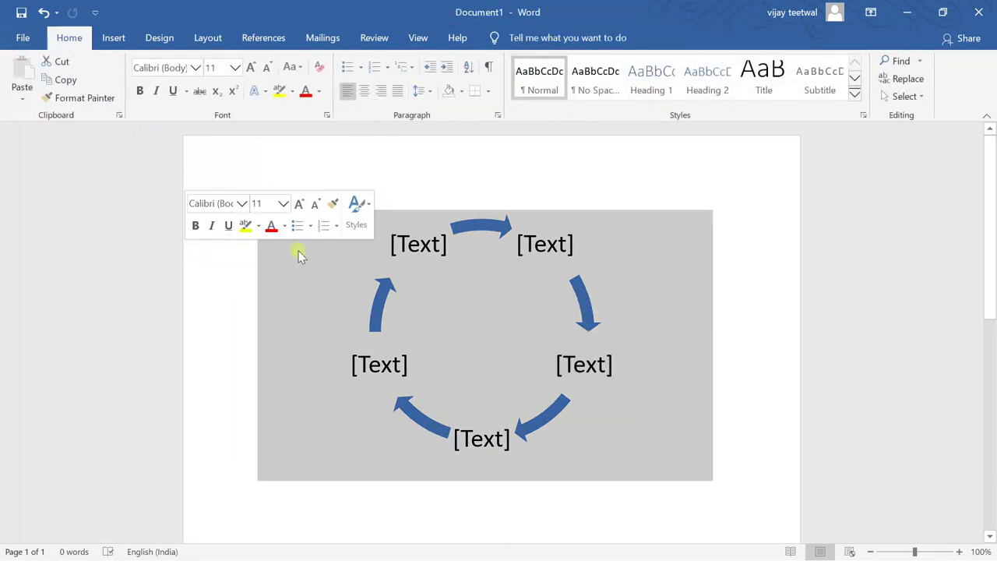
pyautogui.click(426, 307)
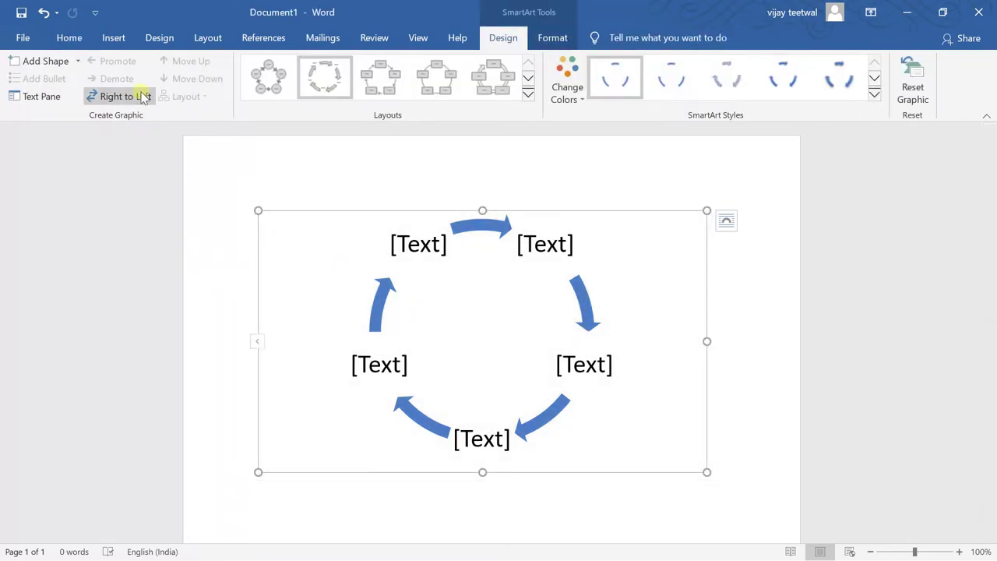
pyautogui.click(543, 39)
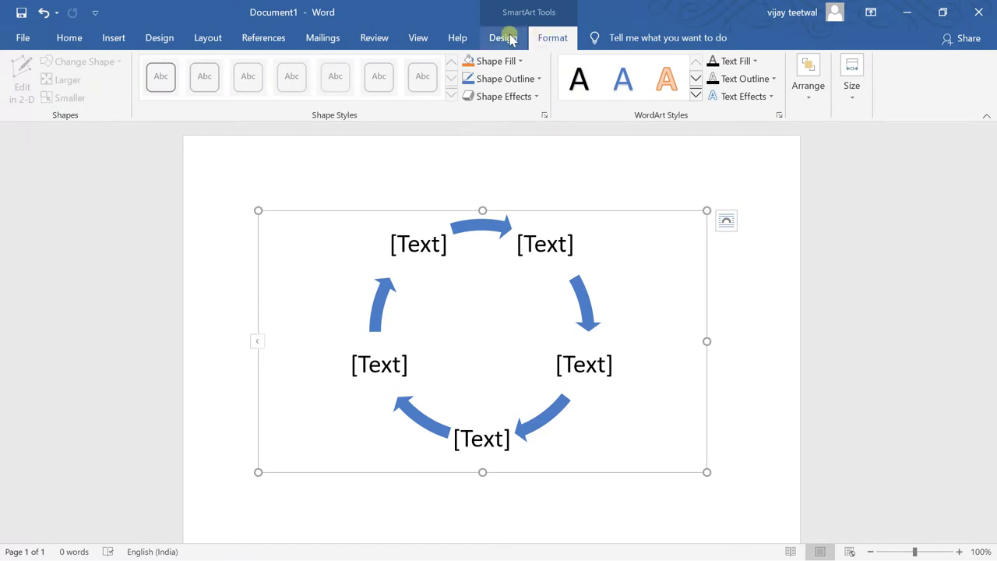
pyautogui.click(506, 39)
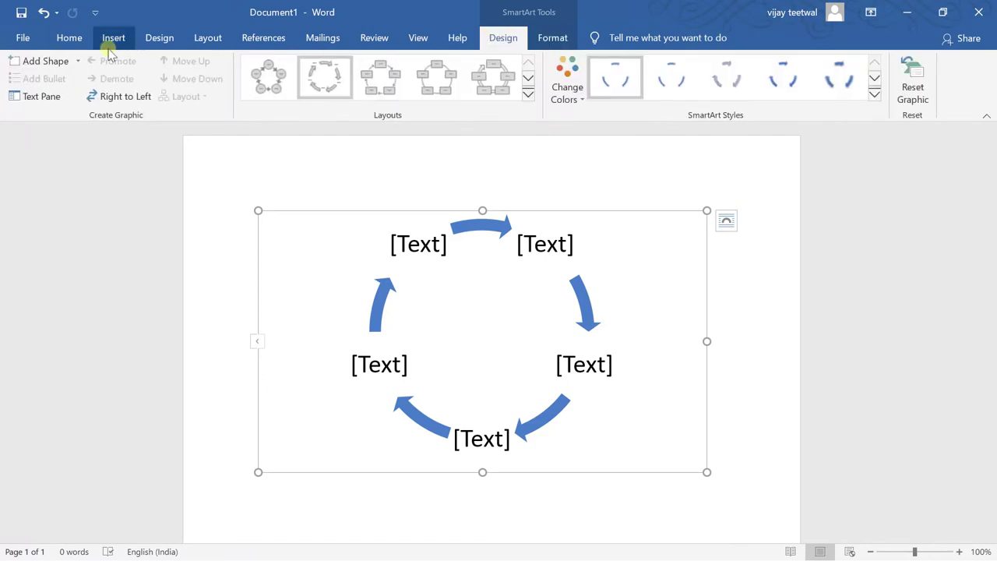
pyautogui.click(59, 63)
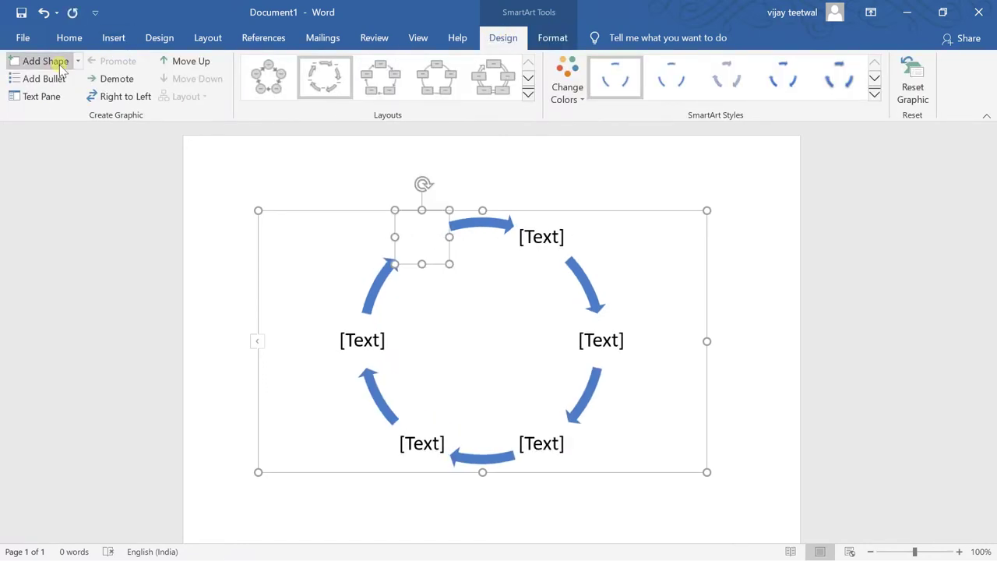
# Add four more empty nodes to the cycle
pyautogui.click(61, 67)
pyautogui.click(61, 66)
pyautogui.click(60, 67)
pyautogui.click(60, 66)
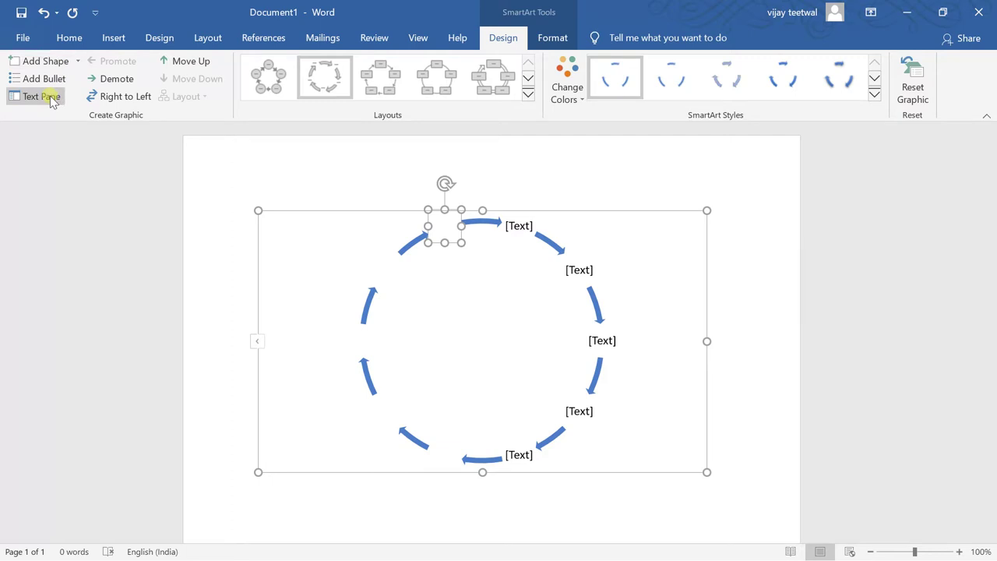
# In the Text Pane, add three indented sub-bullets and test promoting and demoting the last one
pyautogui.click(52, 101)
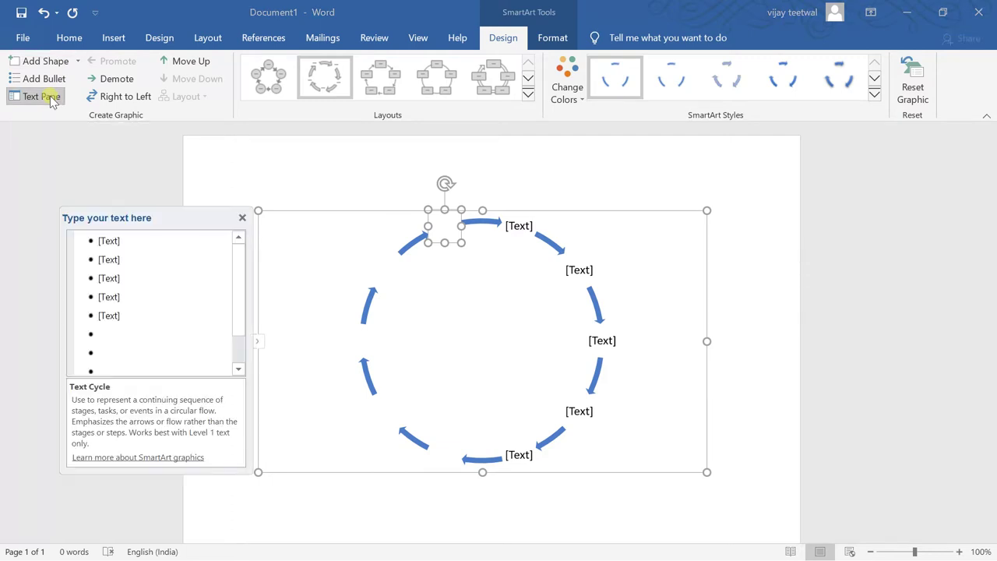
pyautogui.click(50, 83)
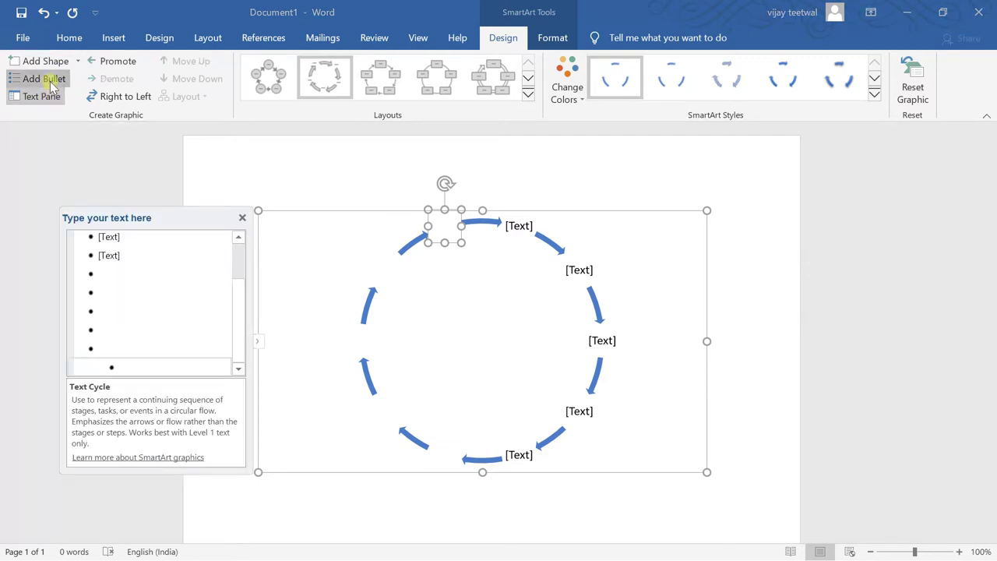
pyautogui.click(50, 83)
pyautogui.click(50, 82)
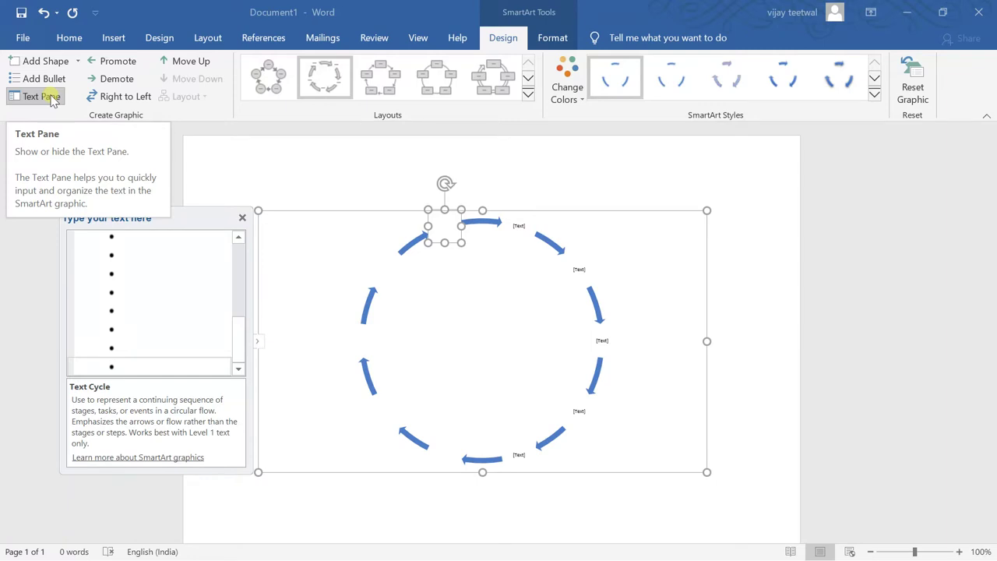
pyautogui.click(49, 96)
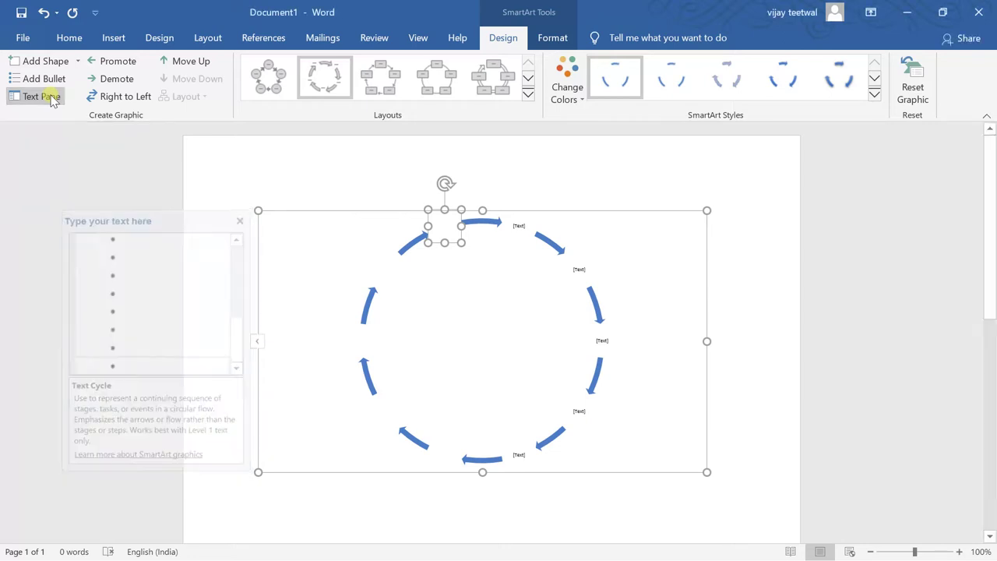
pyautogui.click(50, 95)
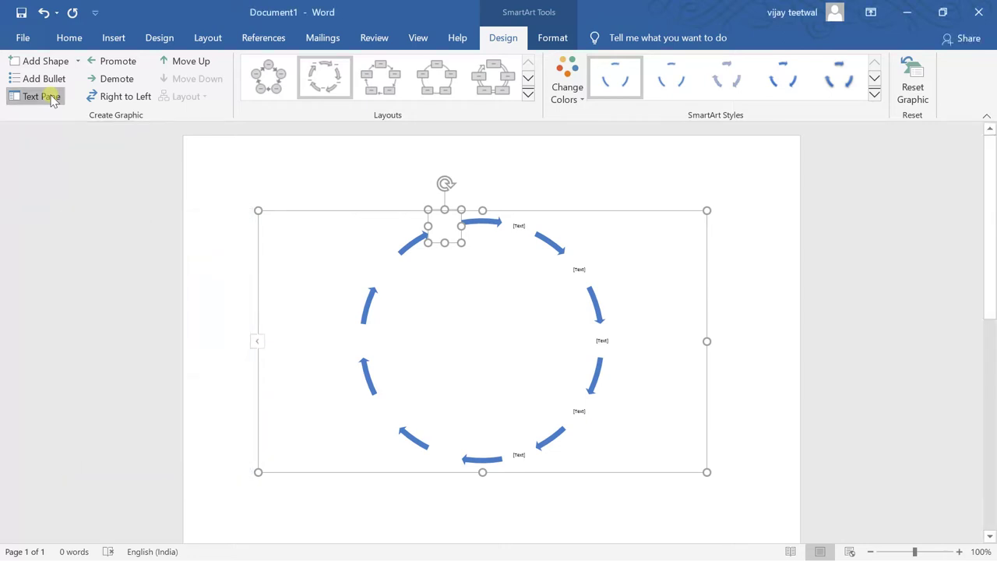
pyautogui.click(136, 61)
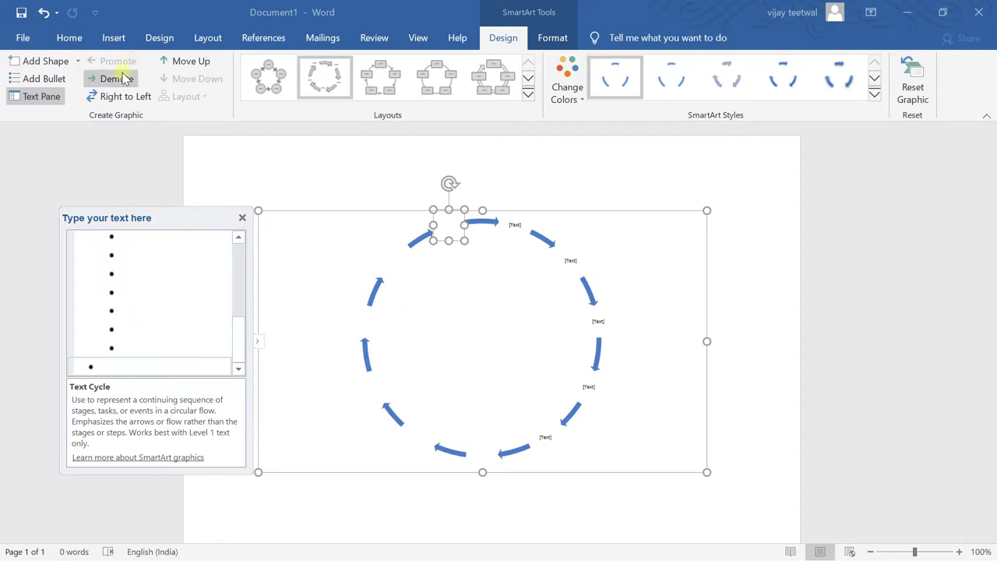
pyautogui.click(123, 80)
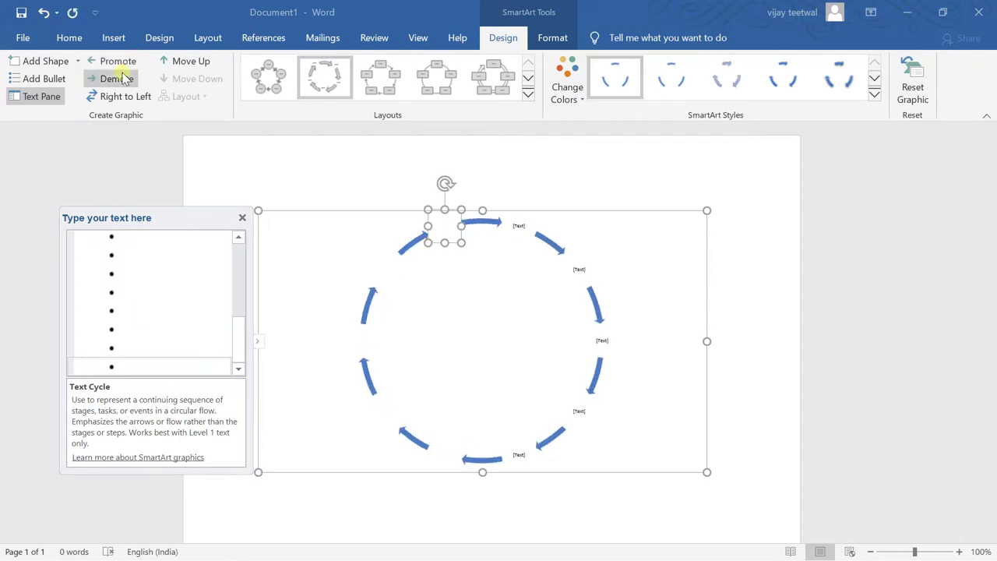
pyautogui.click(121, 64)
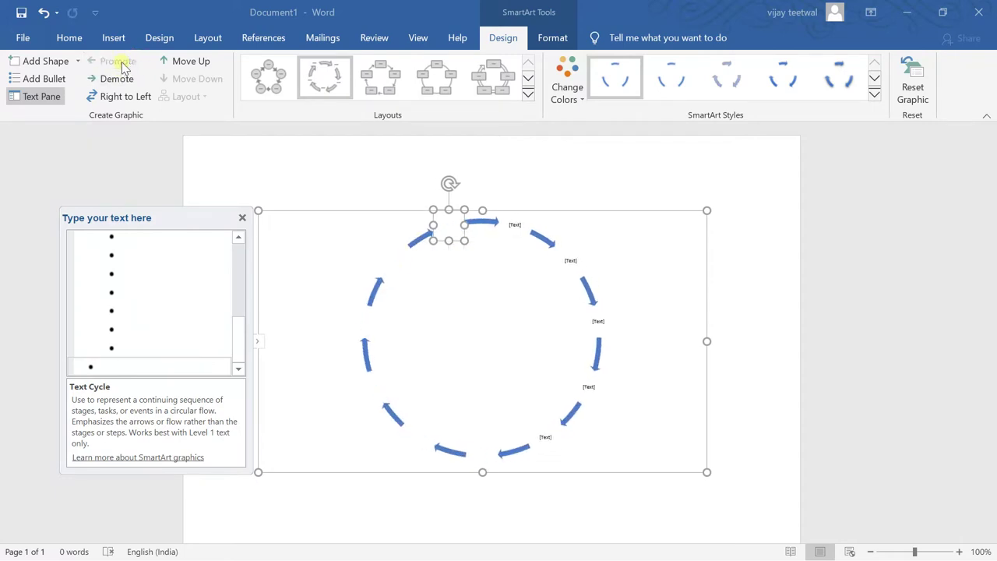
pyautogui.click(118, 80)
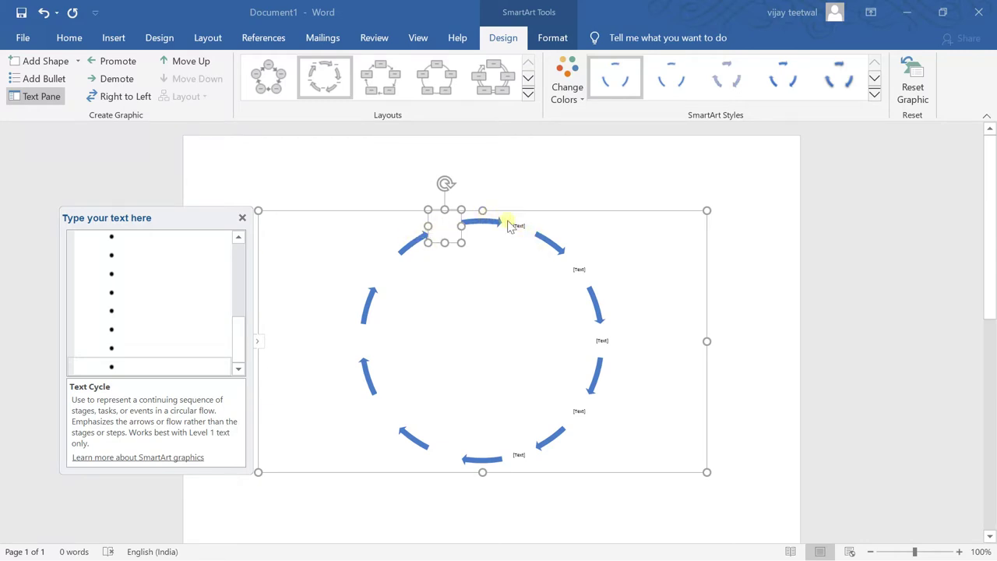
# Reverse the cycle to right-to-left, reorder the empty label, and apply a circle-node cycle layout
pyautogui.click(142, 98)
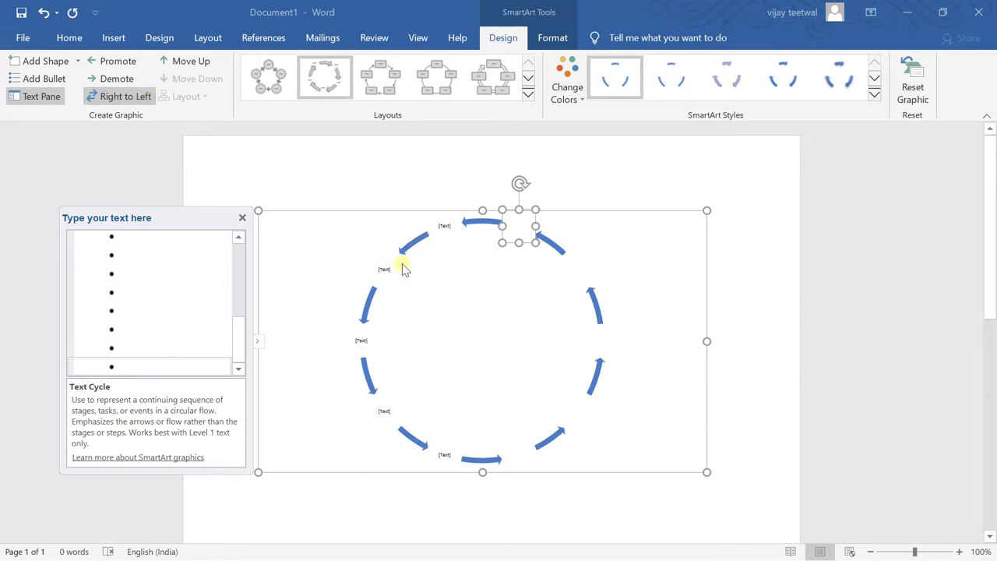
pyautogui.click(242, 217)
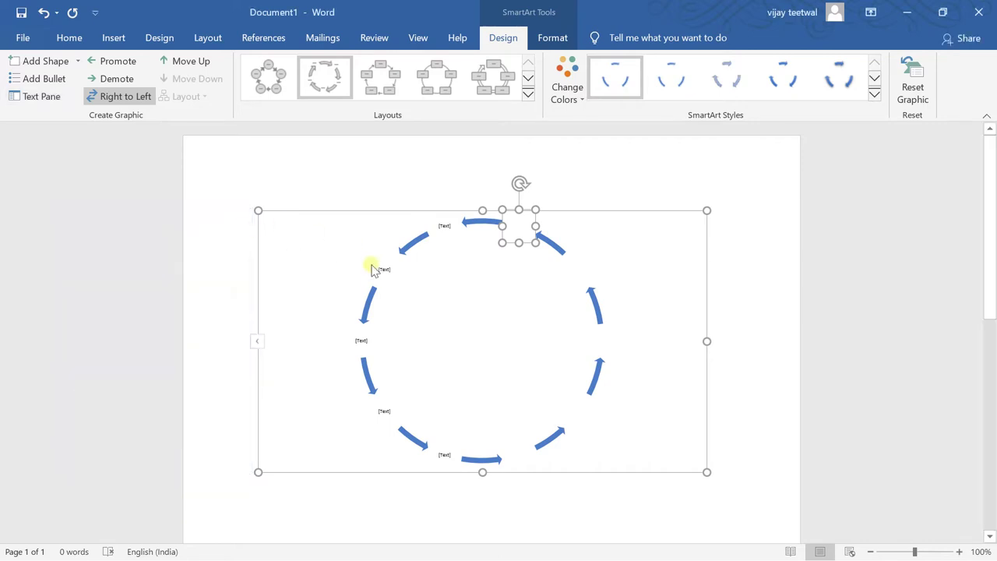
pyautogui.click(362, 339)
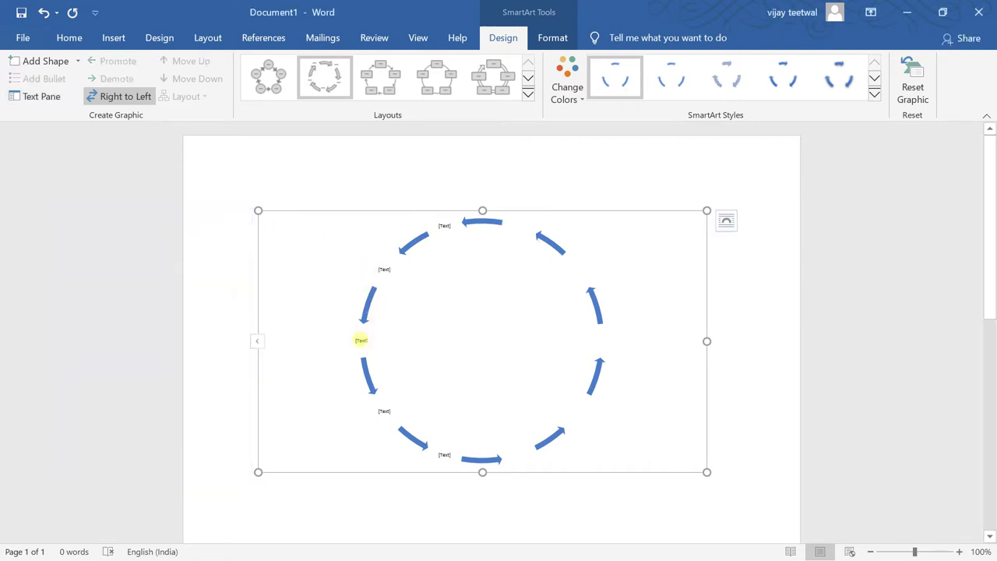
pyautogui.click(361, 340)
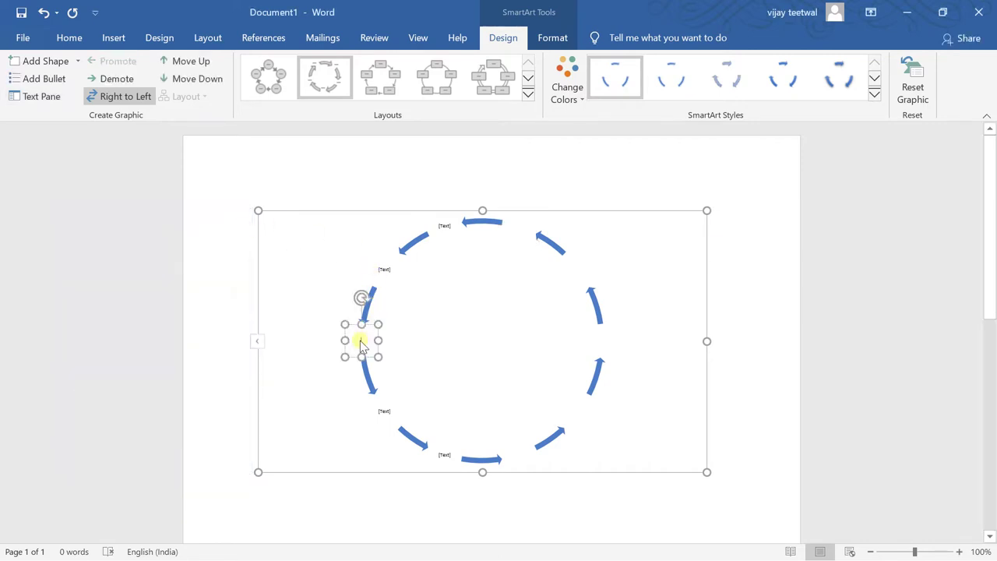
pyautogui.click(198, 62)
pyautogui.click(199, 64)
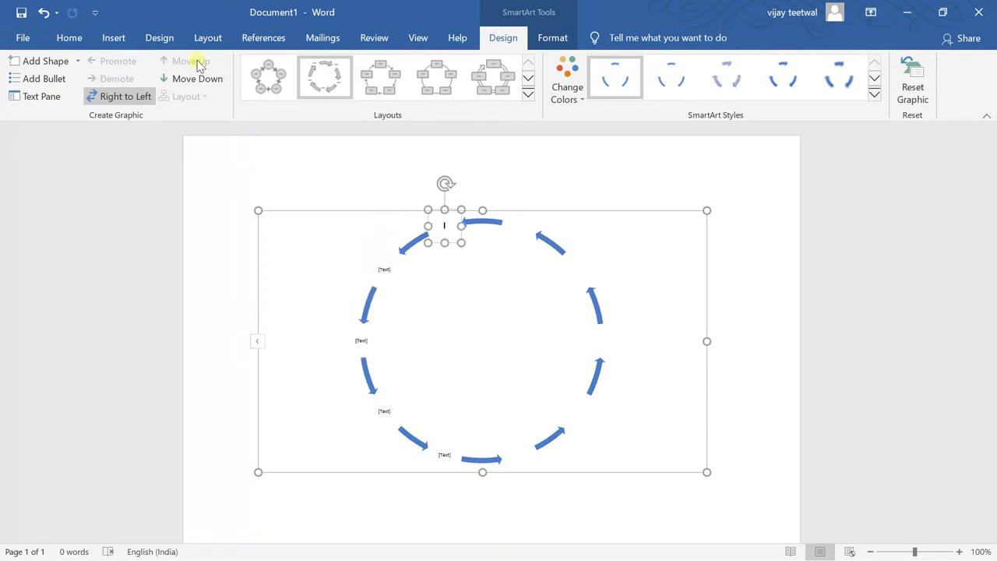
pyautogui.click(198, 79)
pyautogui.click(197, 78)
pyautogui.click(199, 80)
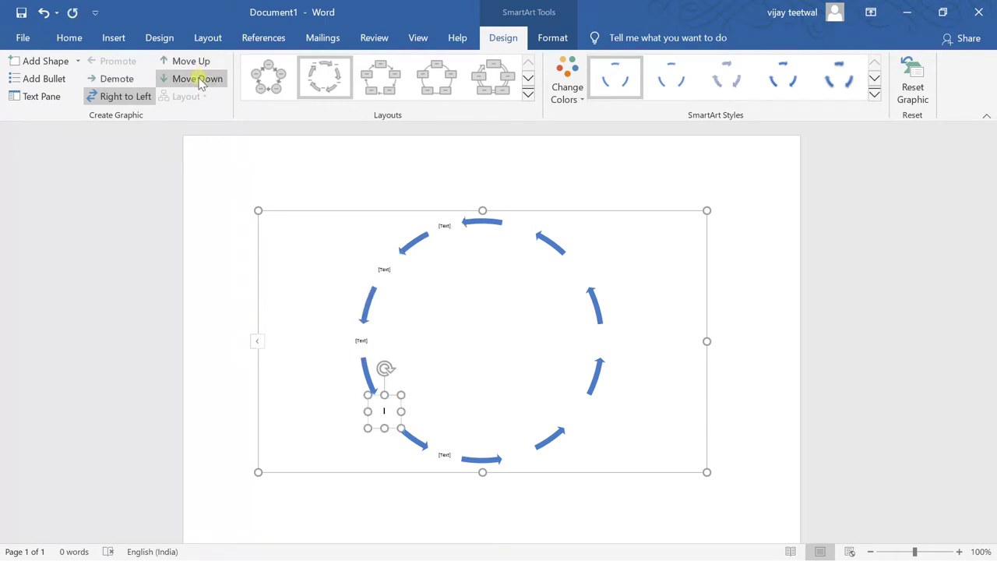
pyautogui.click(257, 78)
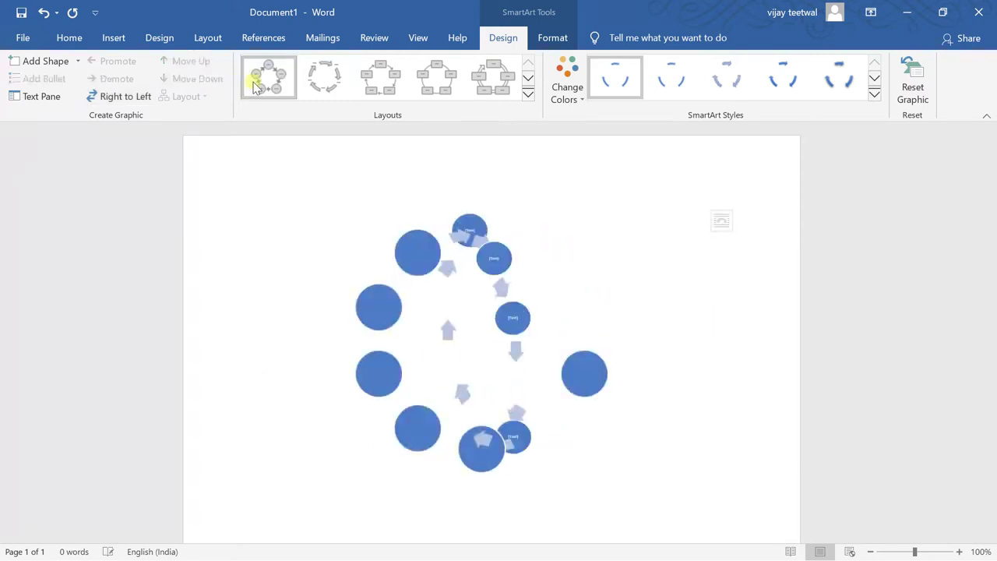
# Preview other cycle layouts, including boxes around a circular arrow, then restore Text Cycle
pyautogui.click(354, 97)
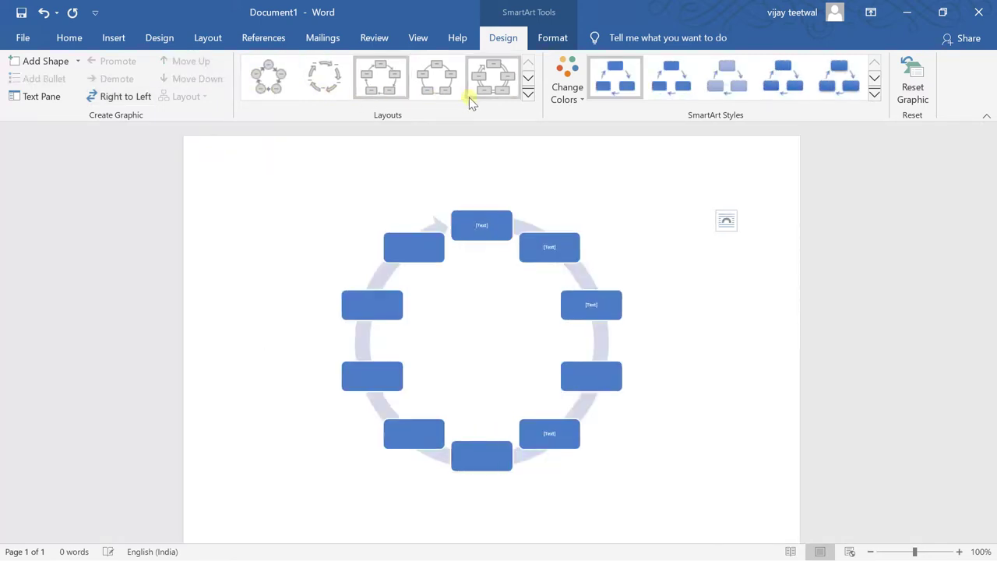
pyautogui.click(472, 95)
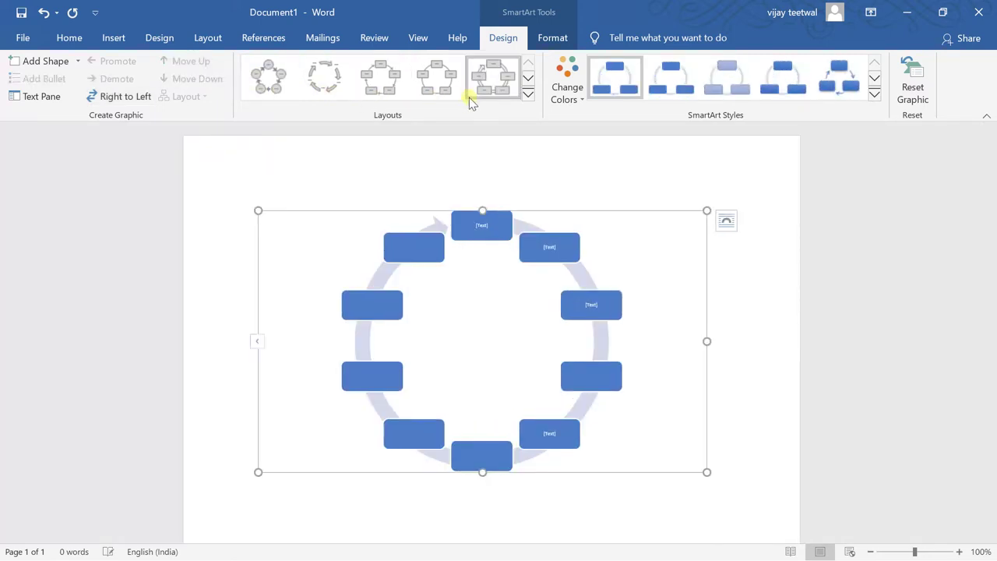
pyautogui.click(528, 95)
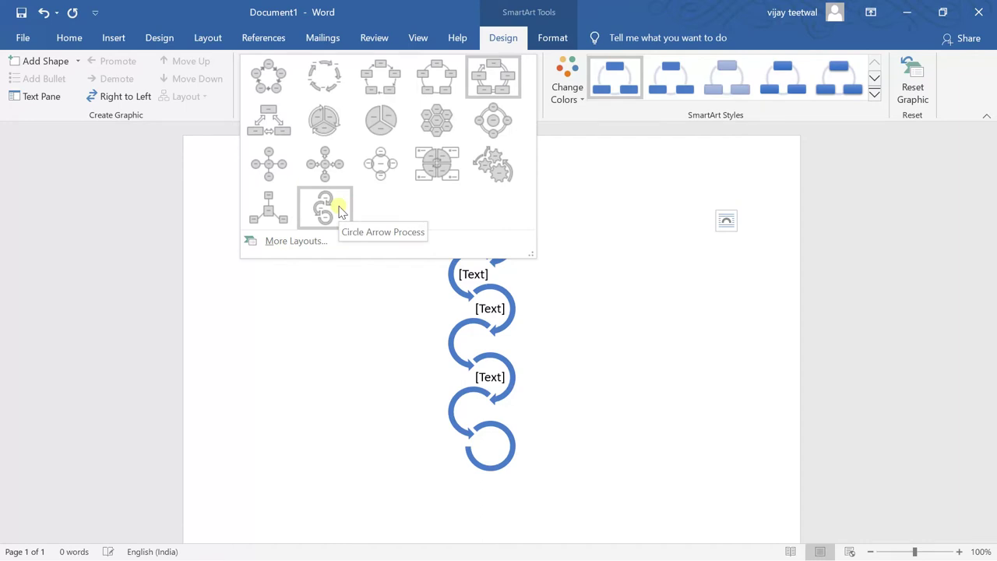
pyautogui.click(322, 84)
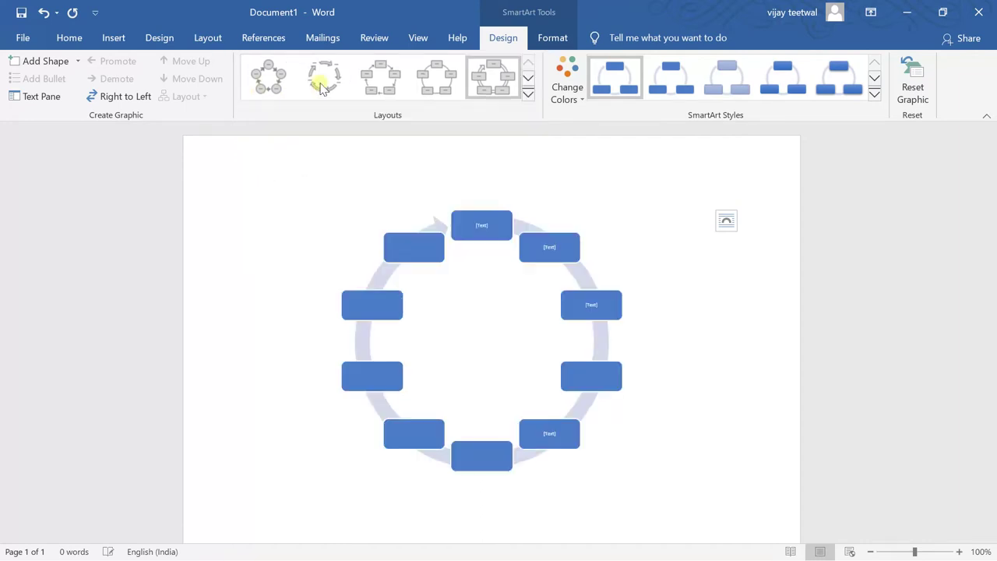
pyautogui.click(322, 85)
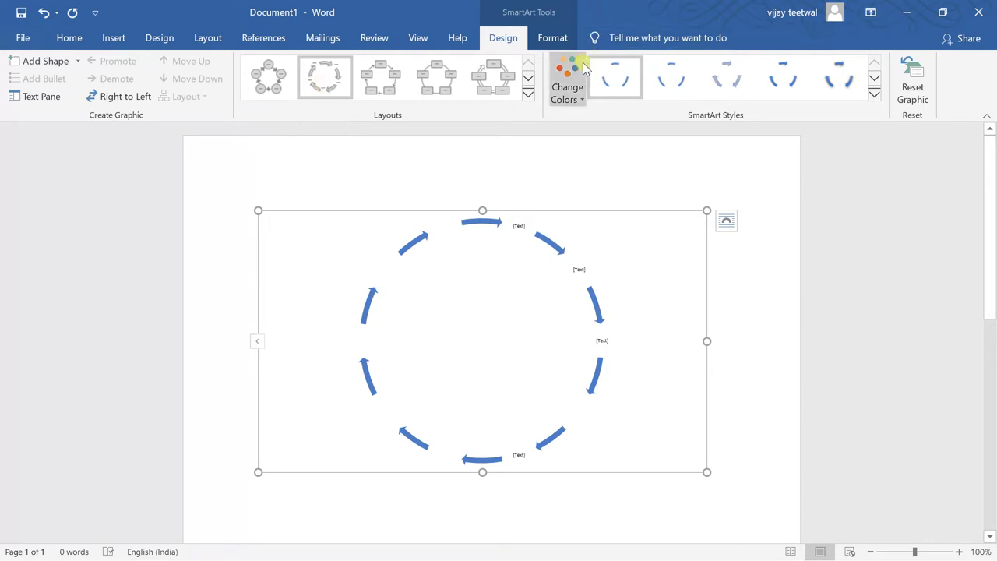
pyautogui.click(573, 82)
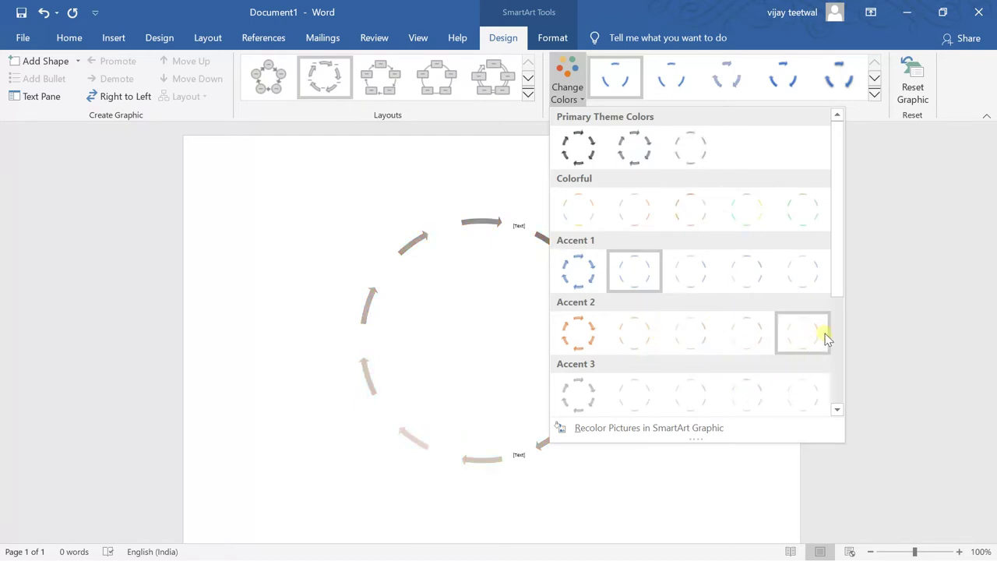
pyautogui.click(835, 359)
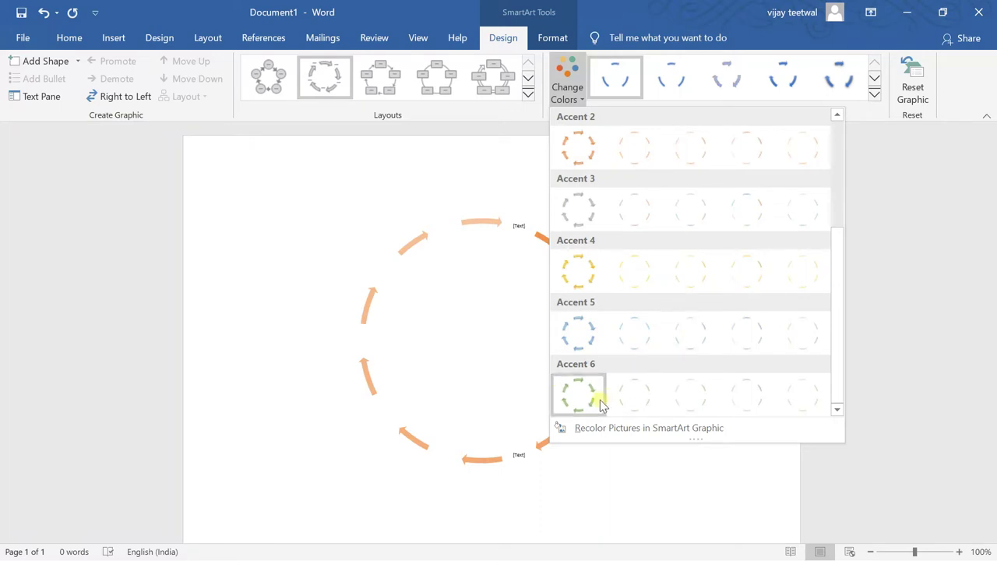
pyautogui.click(660, 261)
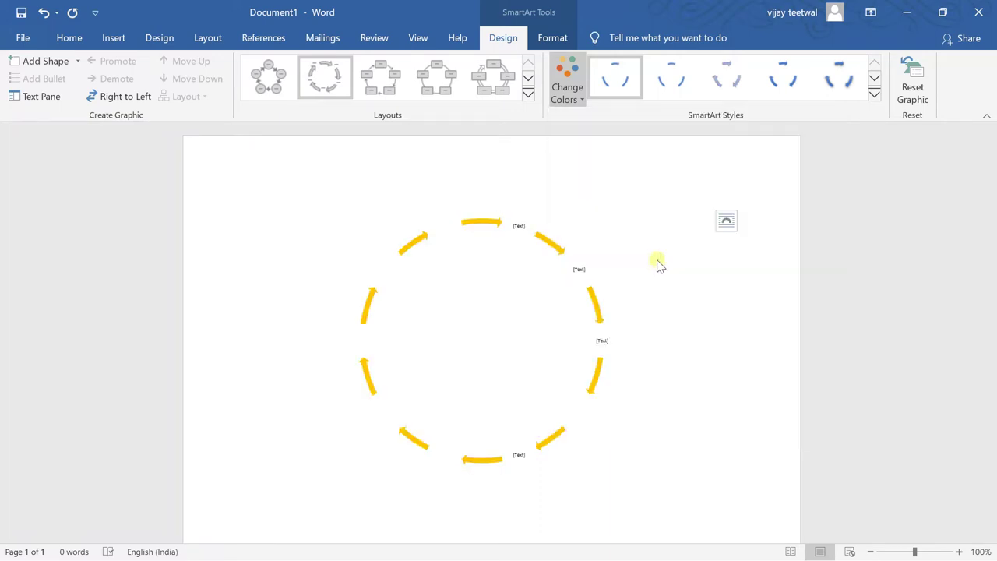
pyautogui.click(716, 92)
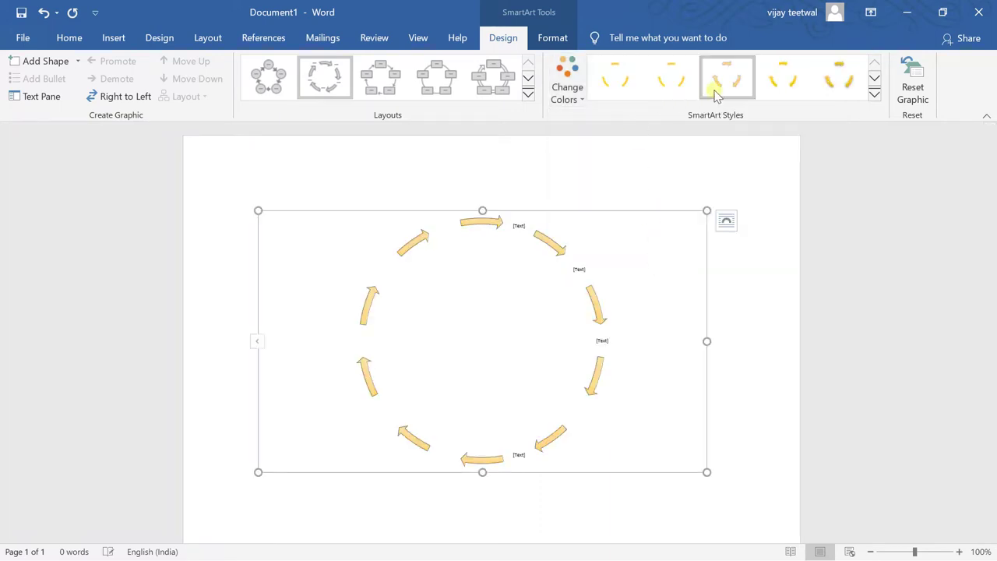
pyautogui.click(776, 85)
pyautogui.click(847, 84)
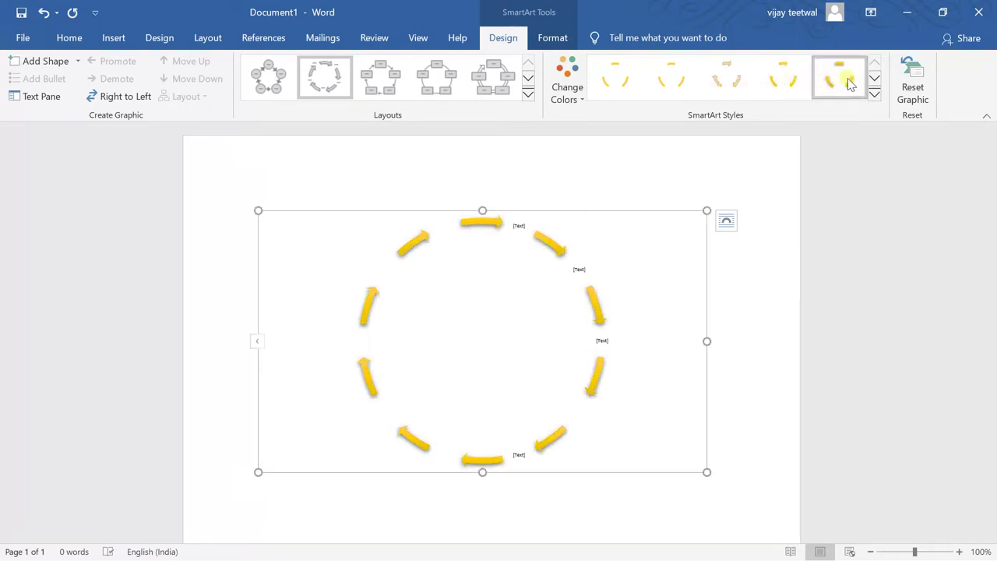
pyautogui.click(874, 94)
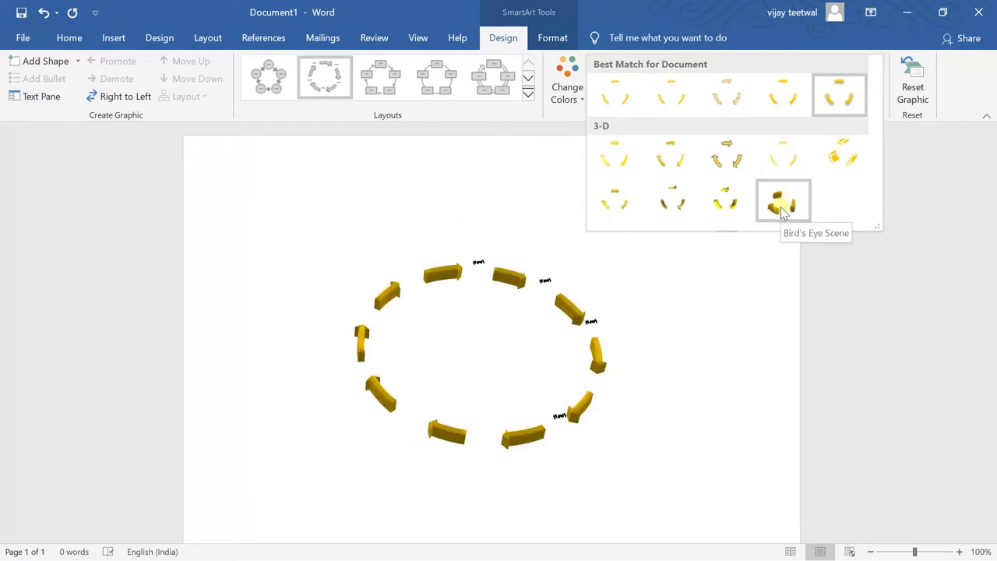
pyautogui.click(783, 211)
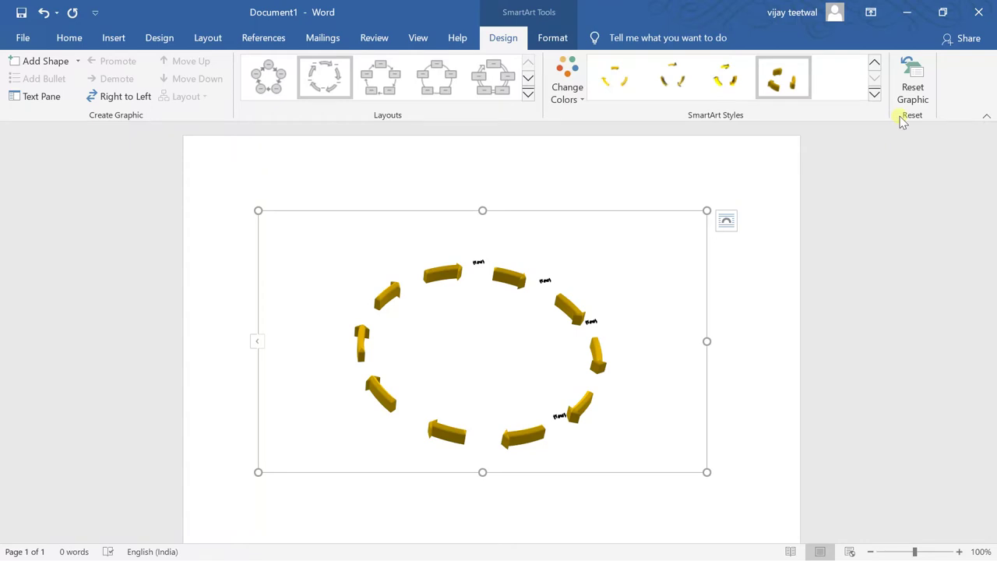
pyautogui.click(916, 94)
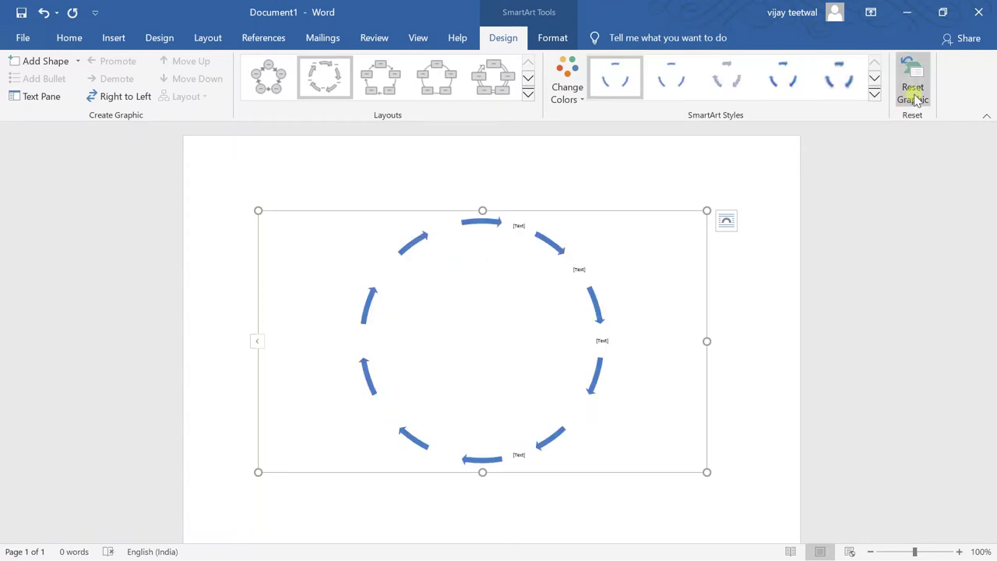
pyautogui.click(550, 38)
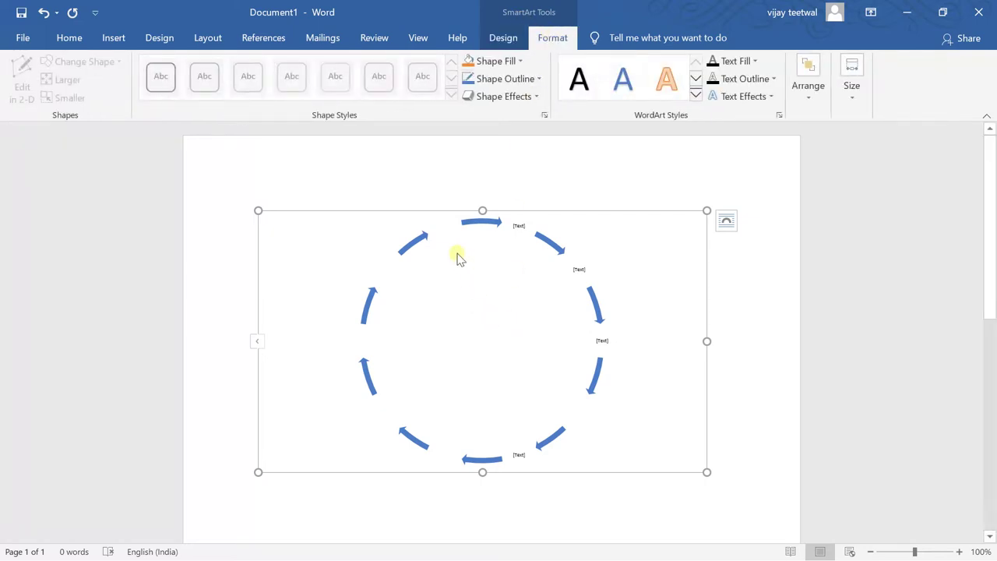
pyautogui.click(496, 68)
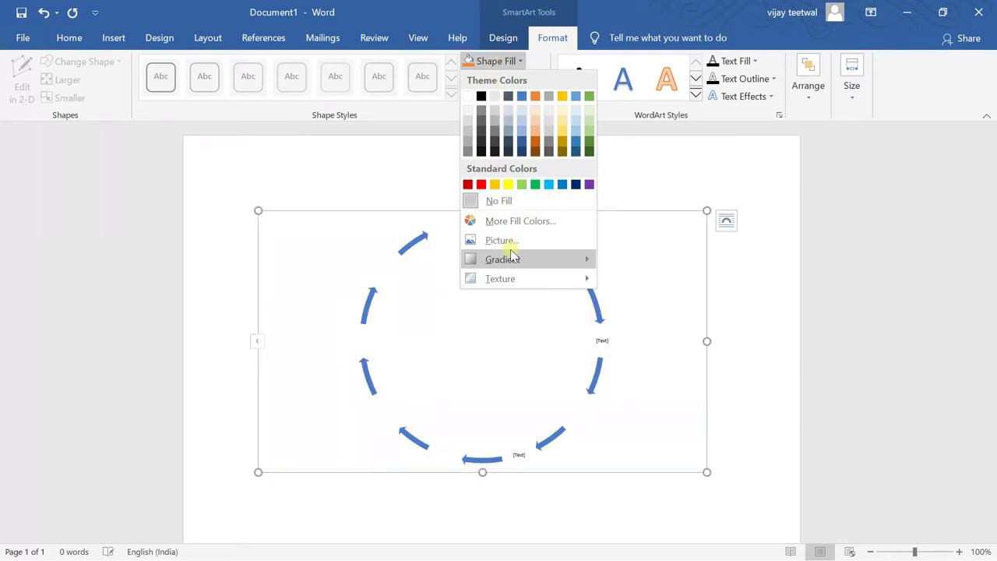
pyautogui.moveTo(512, 260)
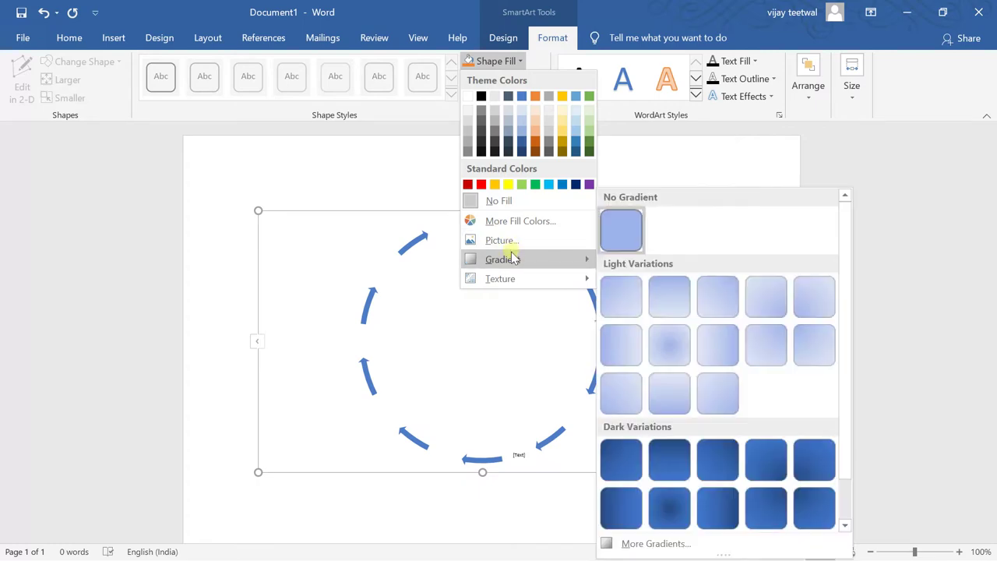
pyautogui.moveTo(516, 277)
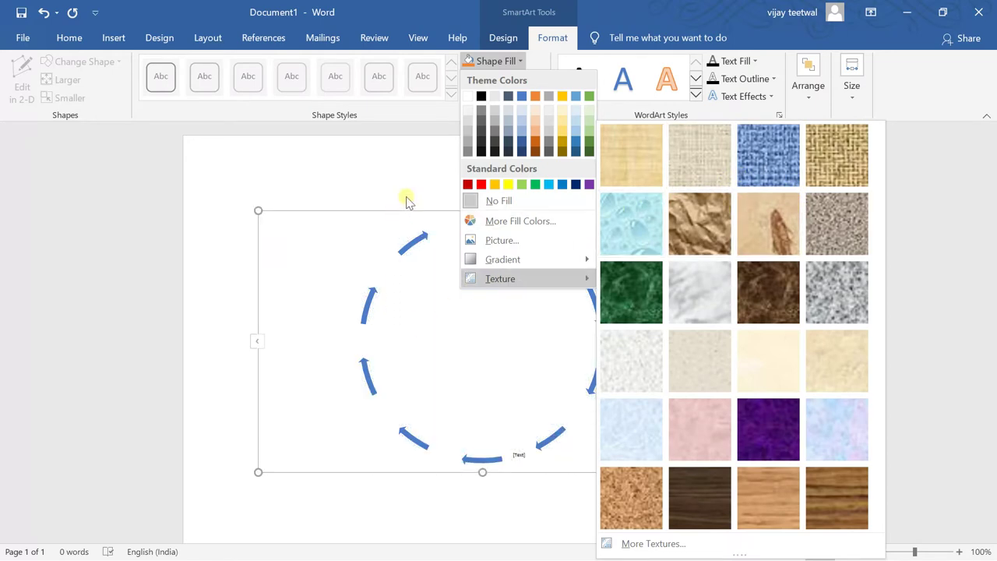
pyautogui.press('Escape')
pyautogui.press('Escape')
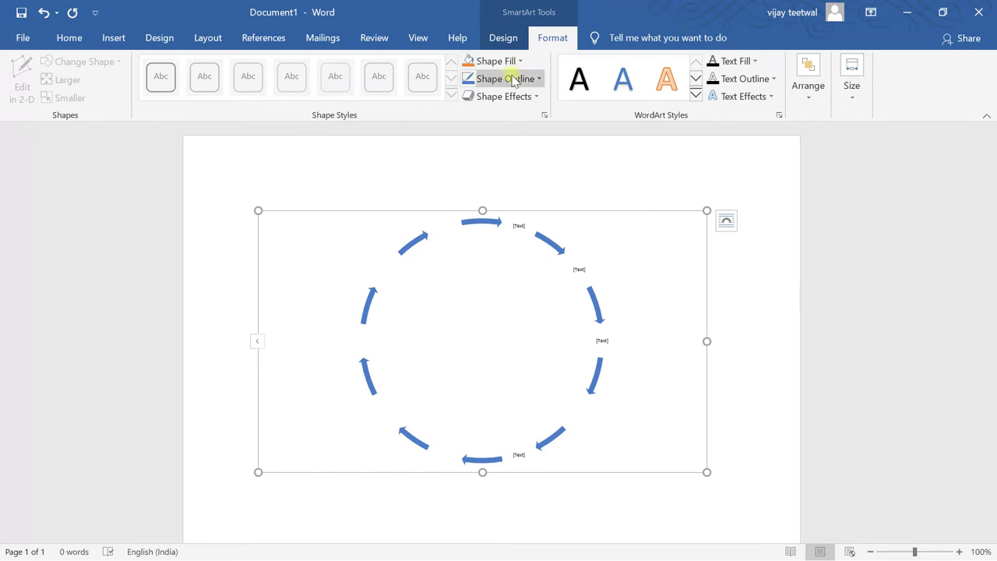
# Outline the graphic frame with a 4½ pt dash-dot line in Blue, Accent 1, Darker 50%
pyautogui.click(513, 80)
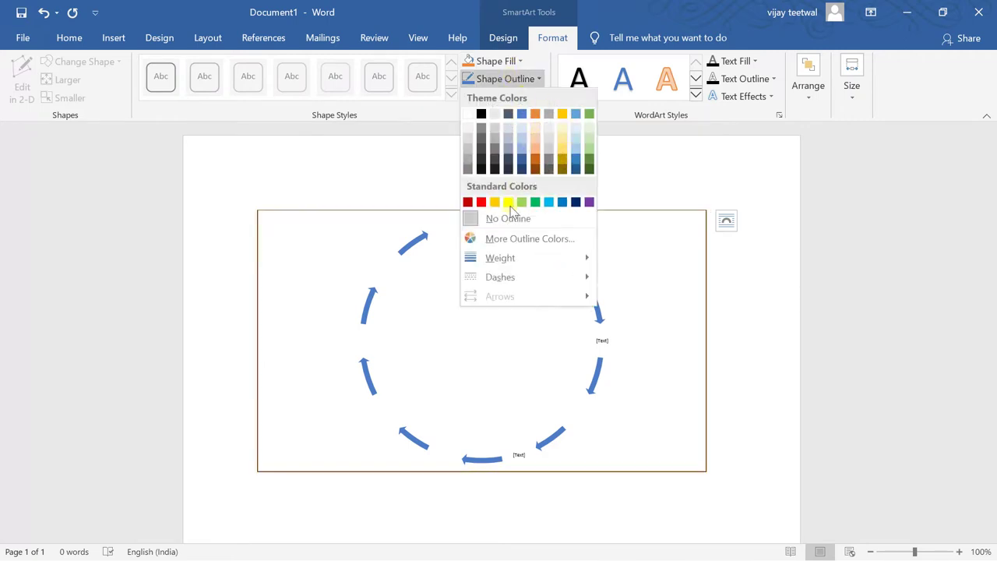
pyautogui.moveTo(565, 265)
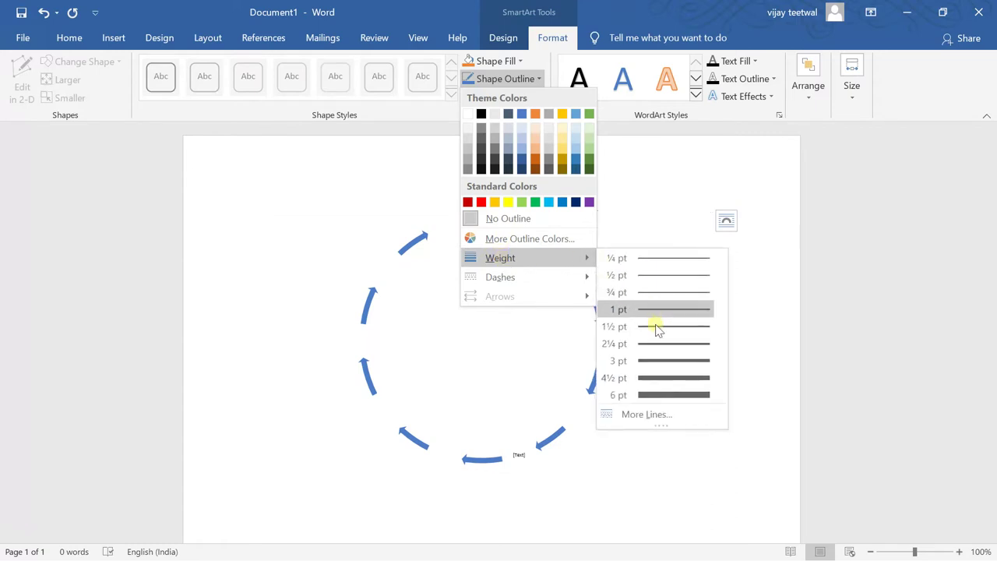
pyautogui.click(660, 378)
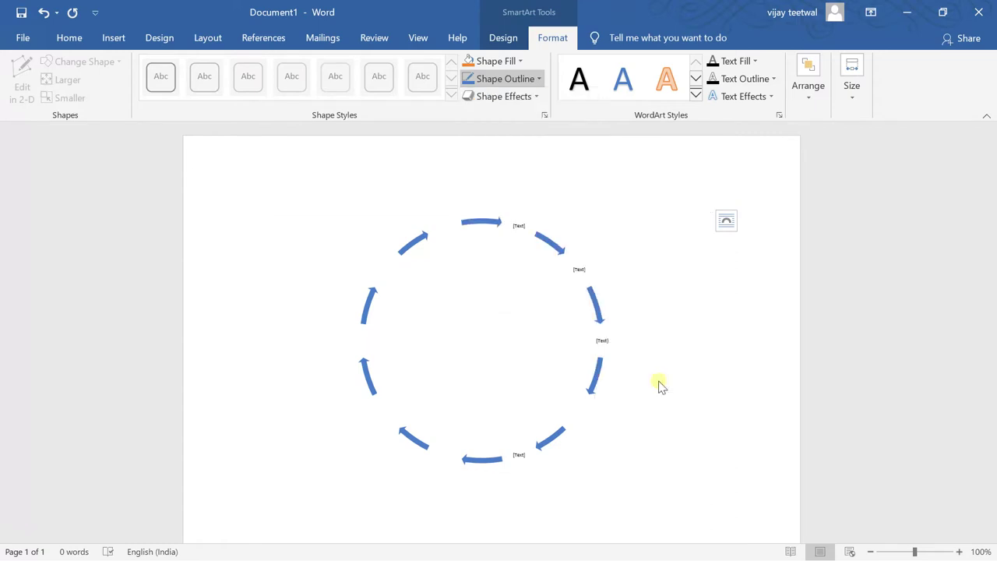
pyautogui.click(507, 79)
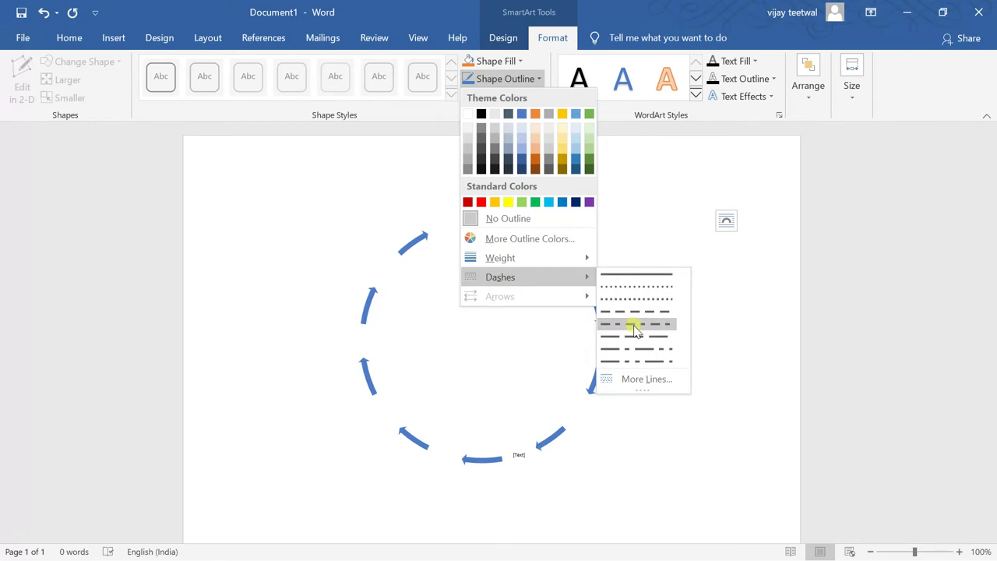
pyautogui.click(636, 330)
pyautogui.click(491, 78)
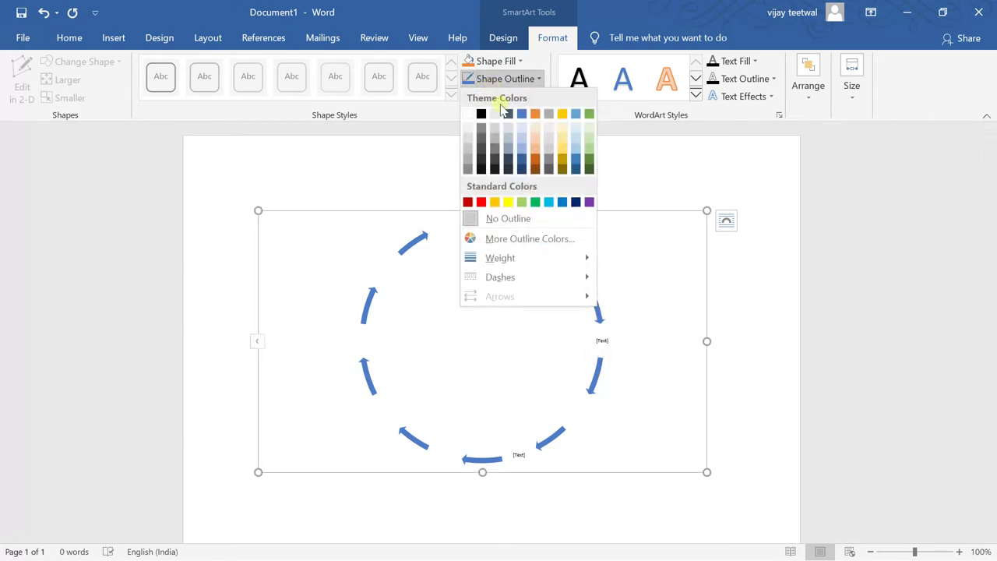
pyautogui.click(523, 173)
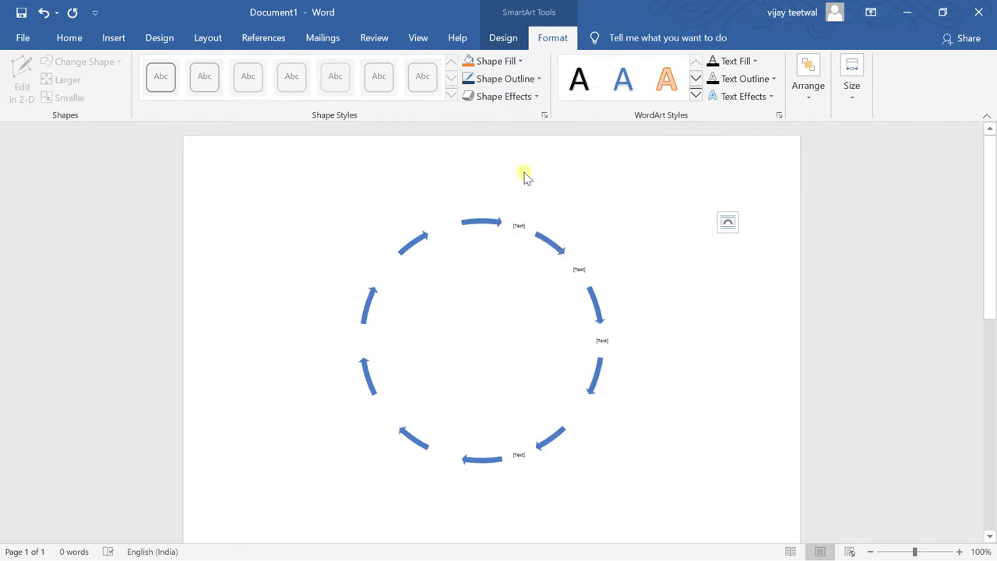
pyautogui.click(516, 100)
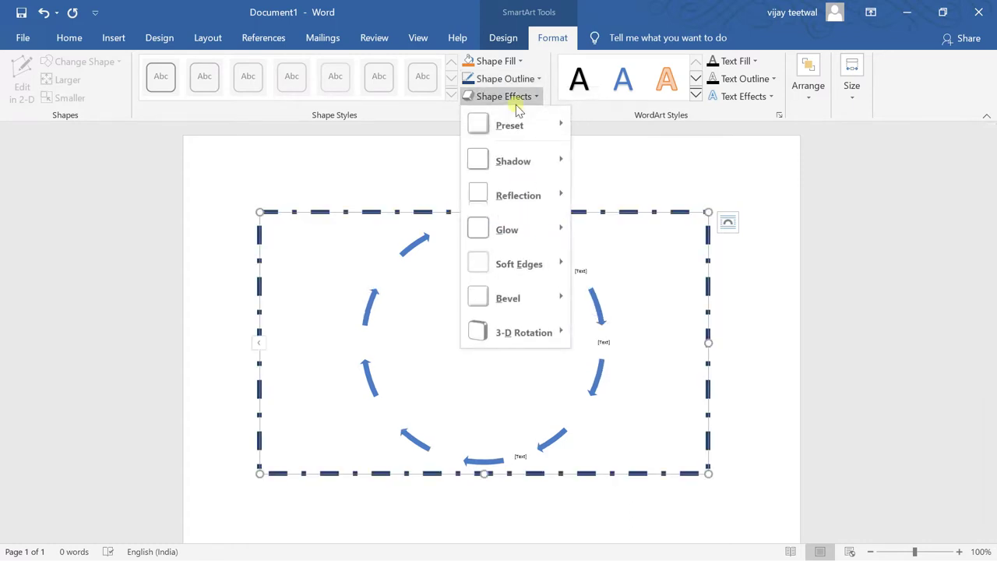
# Apply a reflection variation beneath the graphic, previewing other effects without applying them
pyautogui.moveTo(502, 165)
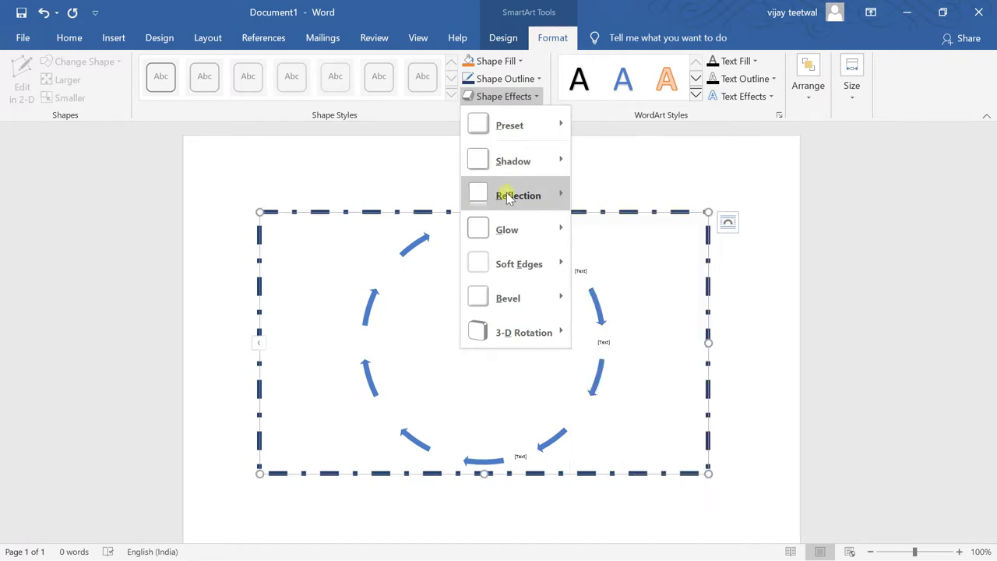
pyautogui.moveTo(508, 197)
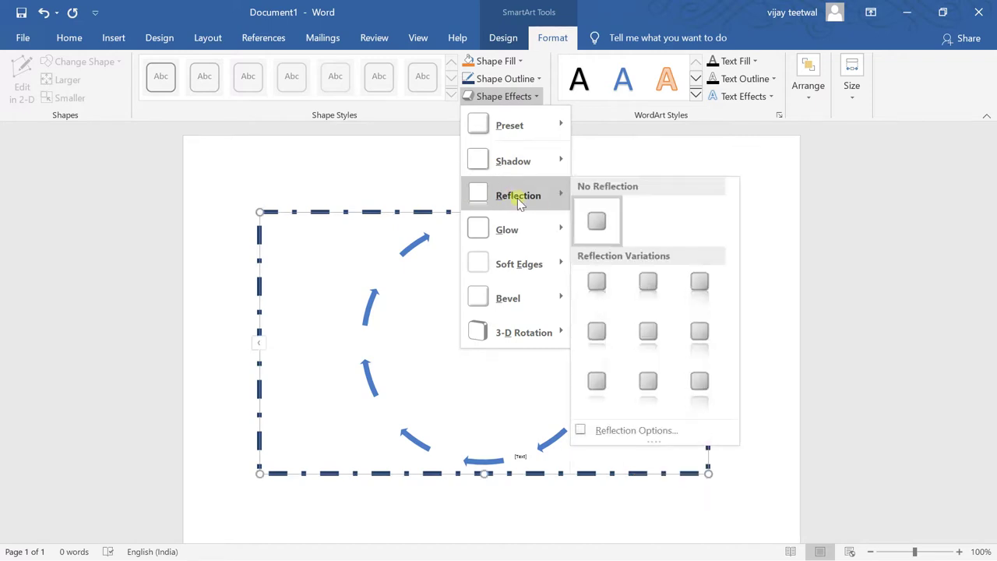
pyautogui.click(658, 333)
pyautogui.moveTo(993, 246); pyautogui.dragTo(992, 442)
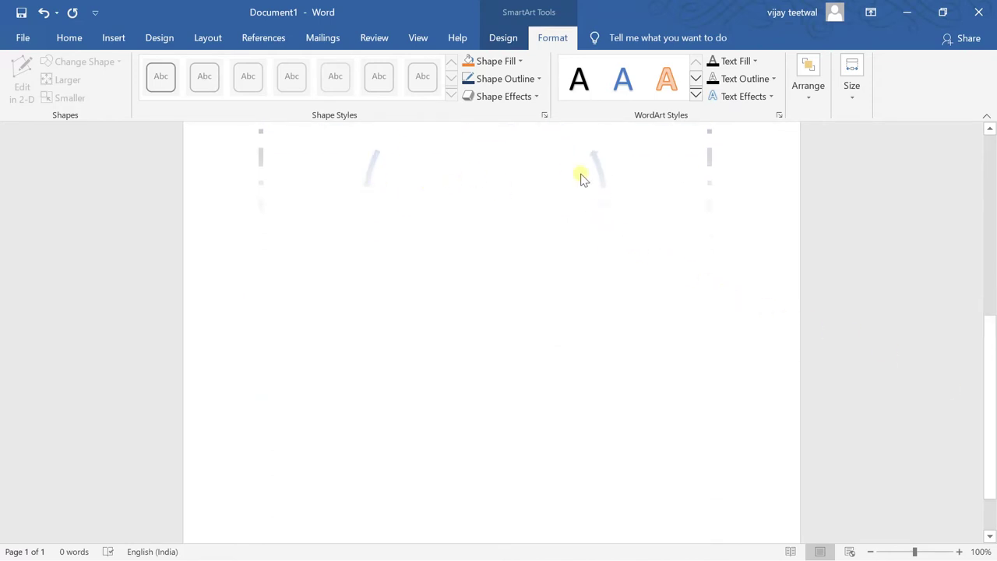
pyautogui.scroll(10, 994, 226)
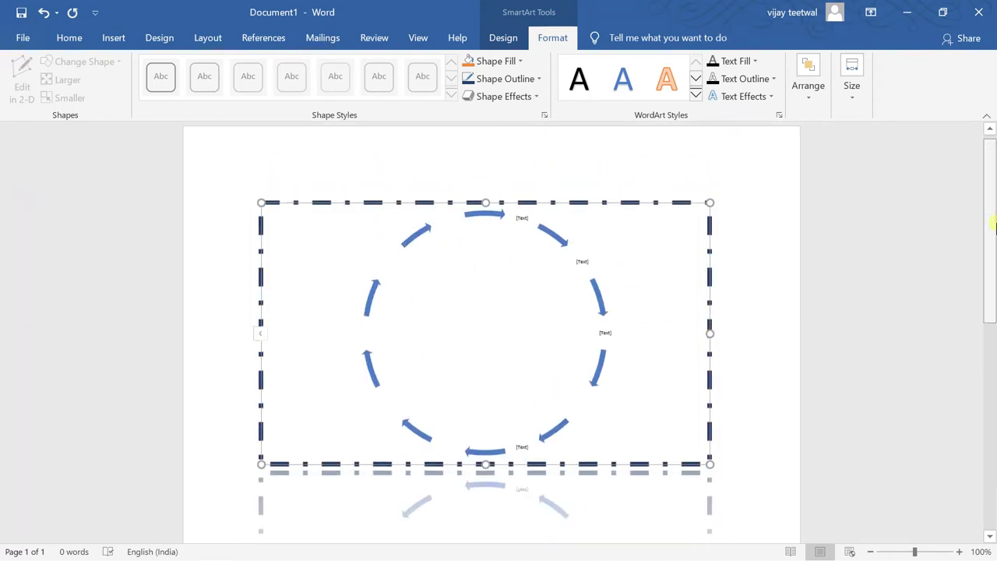
pyautogui.click(534, 96)
pyautogui.moveTo(550, 269)
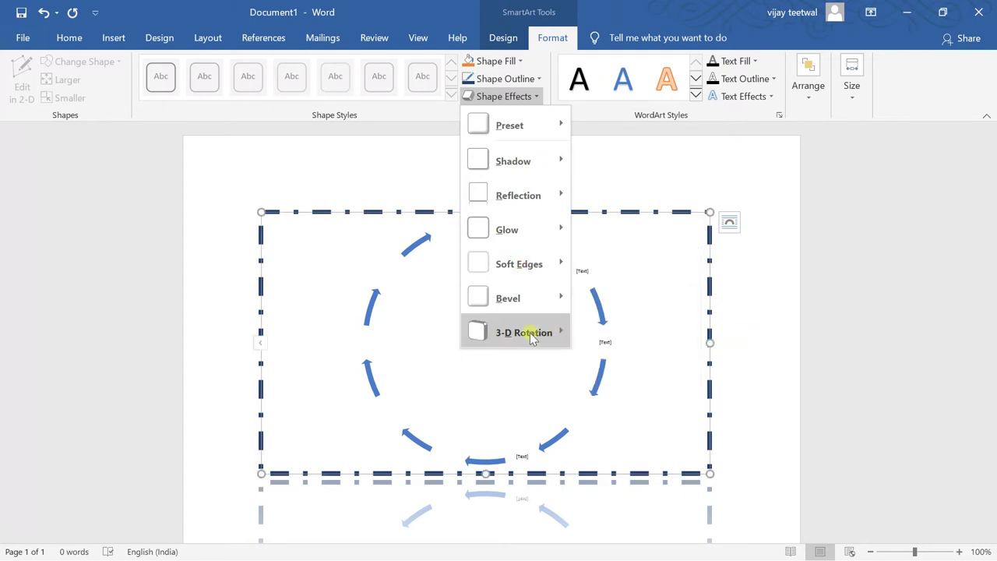
pyautogui.moveTo(531, 337)
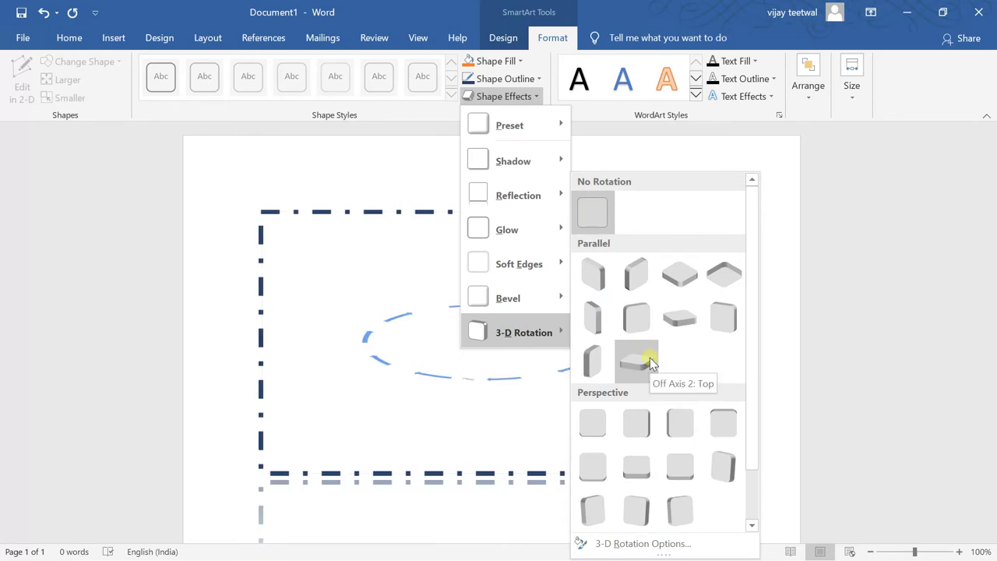
pyautogui.click(857, 304)
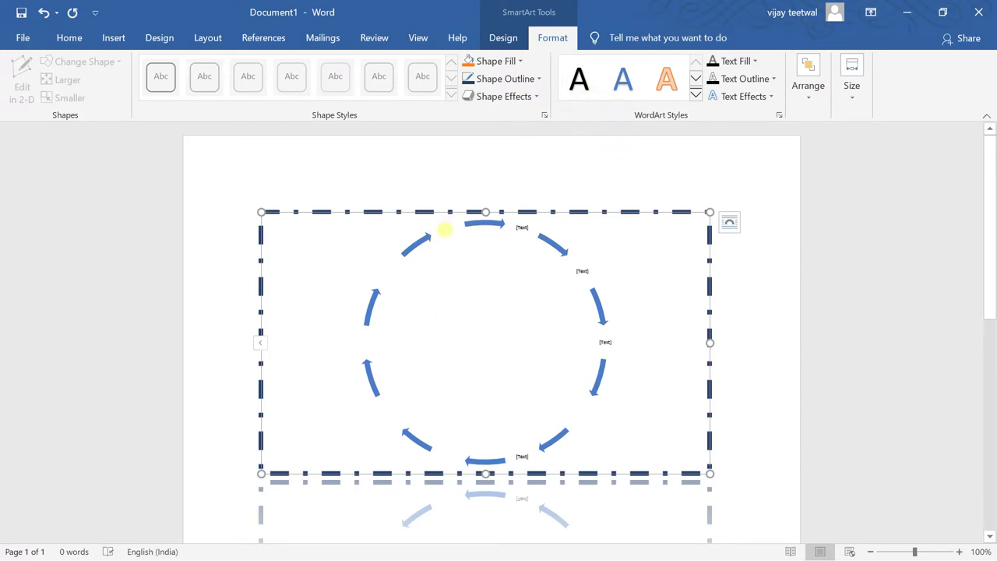
# Type a first name into the top [Text] shape, zoom to 271%, and correct its misspelling
pyautogui.hotkey('alt', 'j')
pyautogui.press('s')
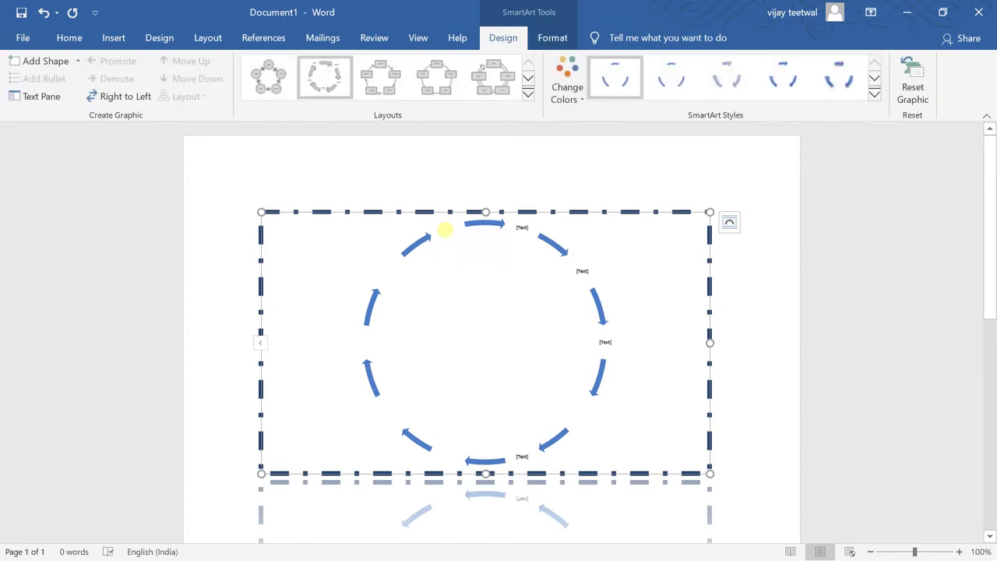
pyautogui.click(518, 229)
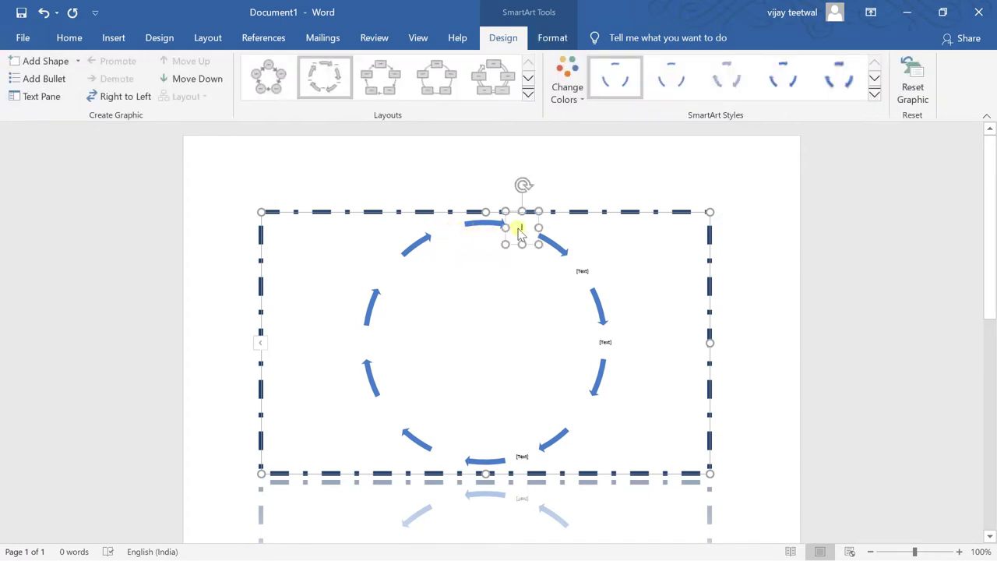
pyautogui.click(519, 232)
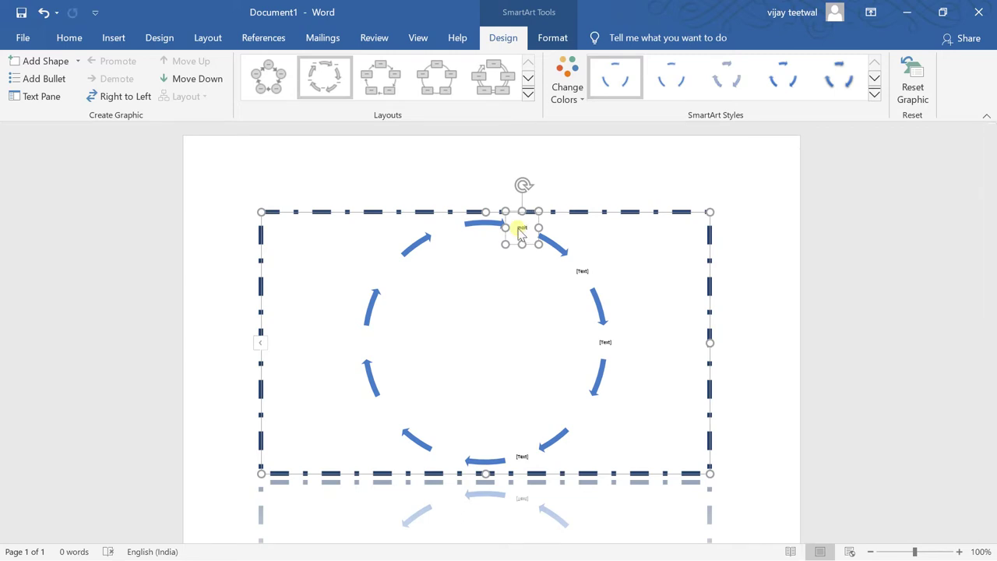
pyautogui.click(532, 230)
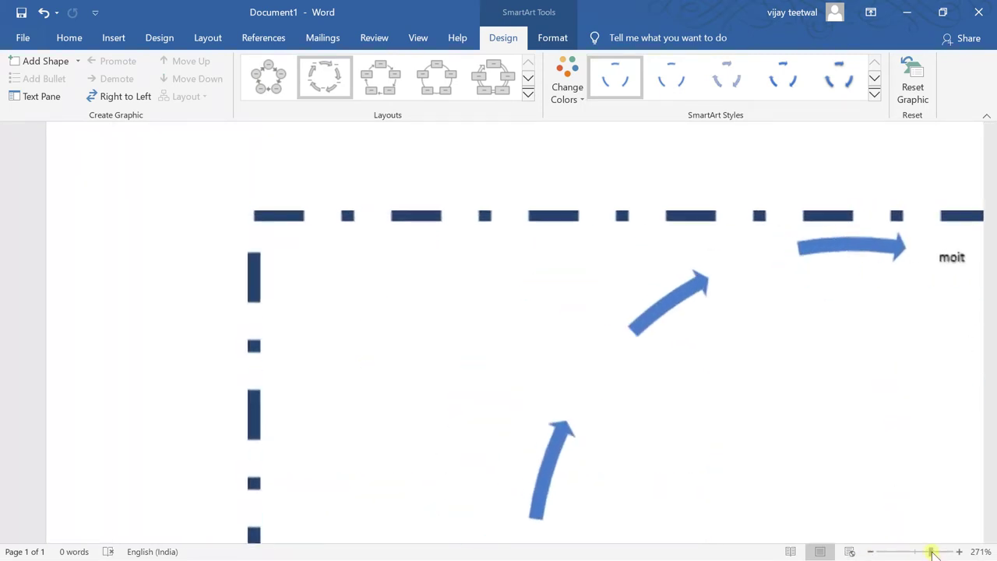
pyautogui.moveTo(915, 552); pyautogui.dragTo(931, 552)
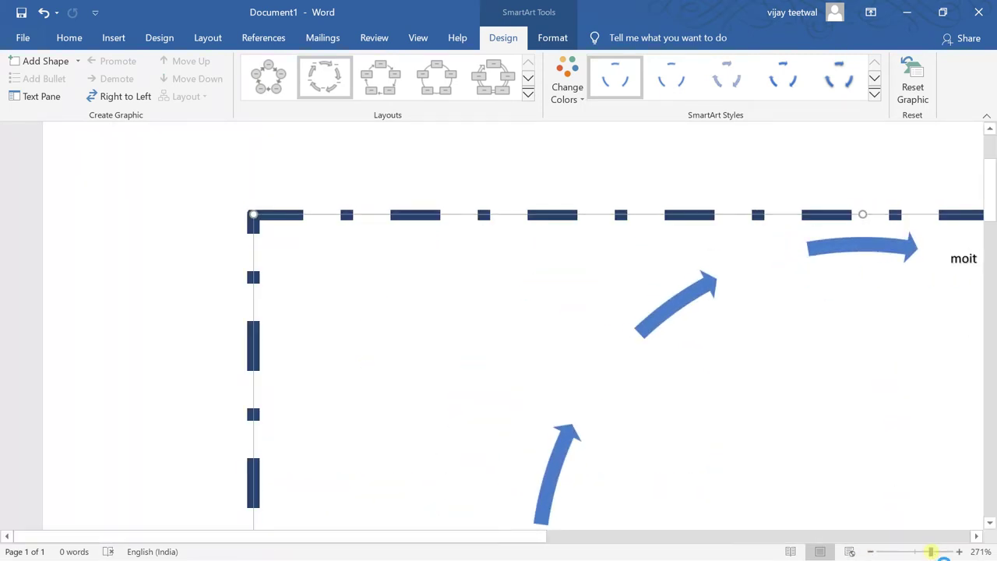
pyautogui.click(745, 539)
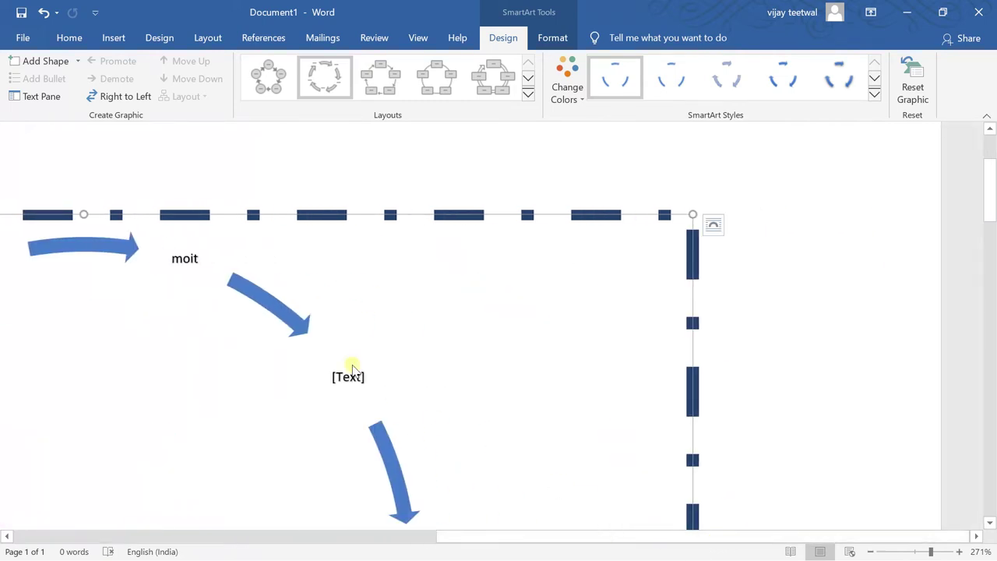
pyautogui.click(191, 258)
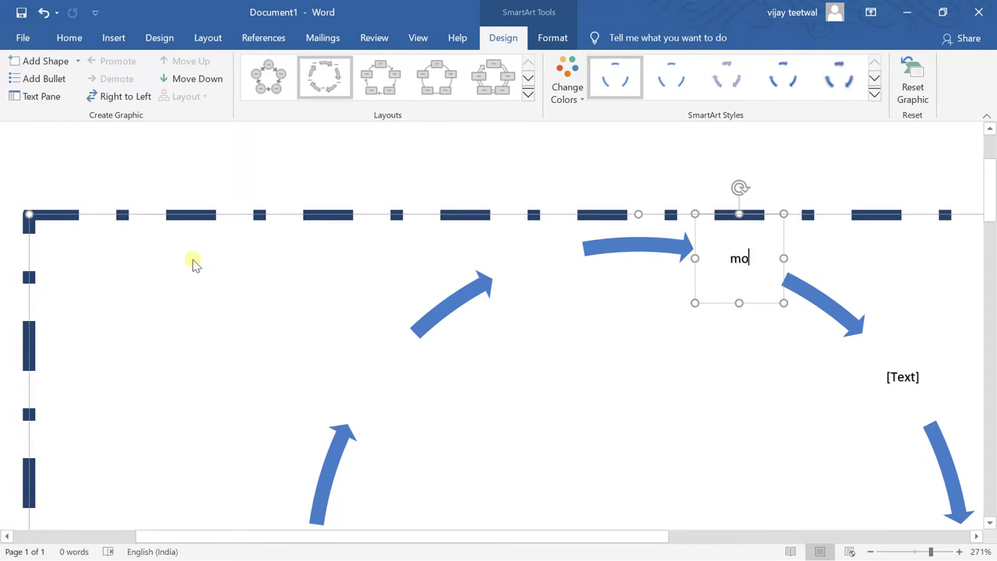
pyautogui.write('hit')
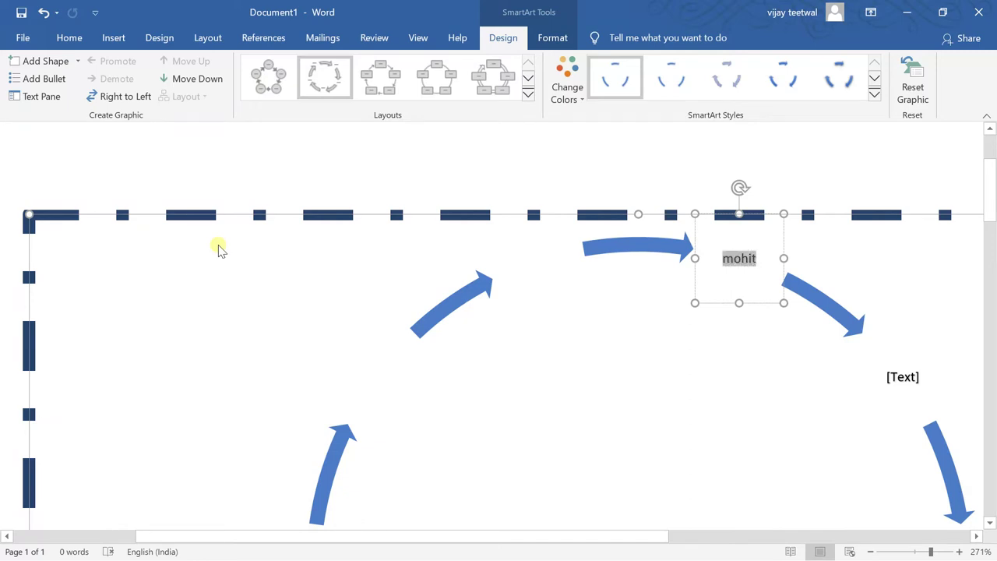
pyautogui.click(548, 45)
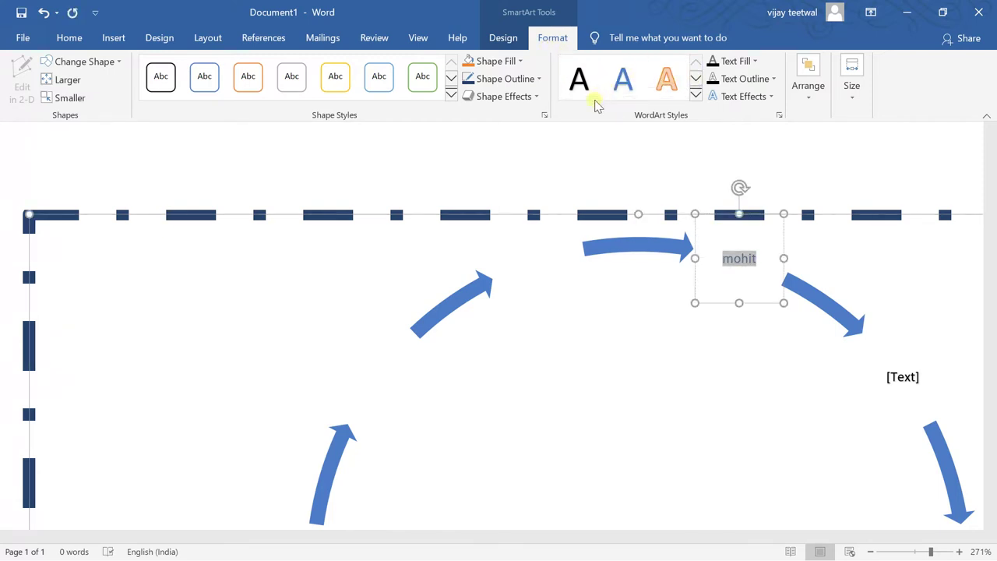
# Try the orange WordArt style, then apply a grey outlined WordArt style to the top label
pyautogui.click(683, 99)
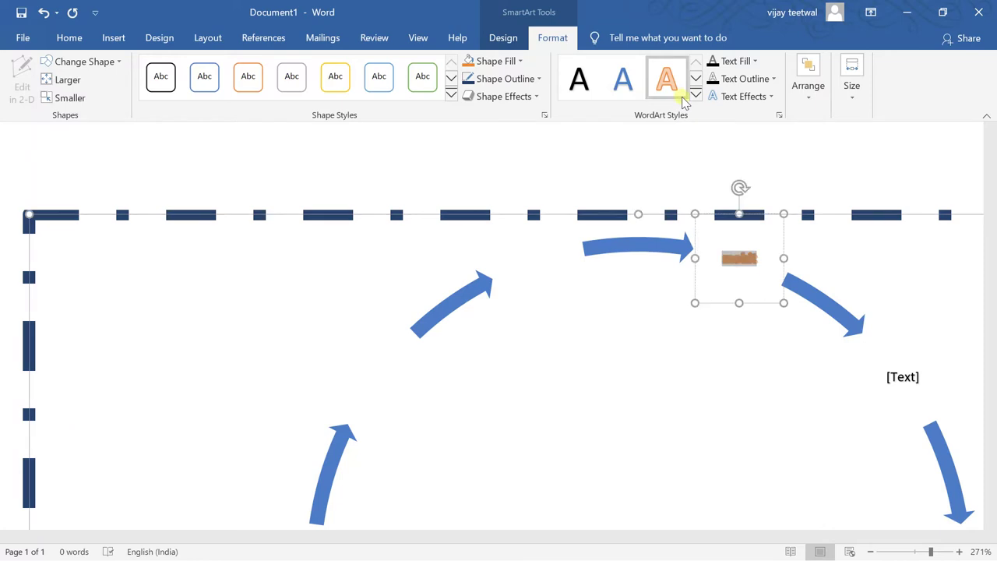
pyautogui.click(696, 95)
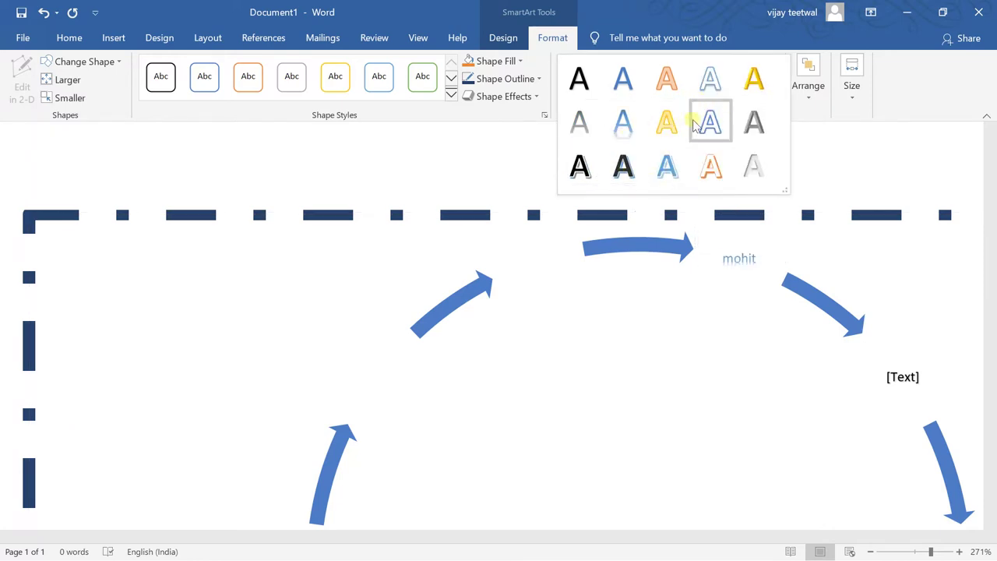
pyautogui.click(737, 153)
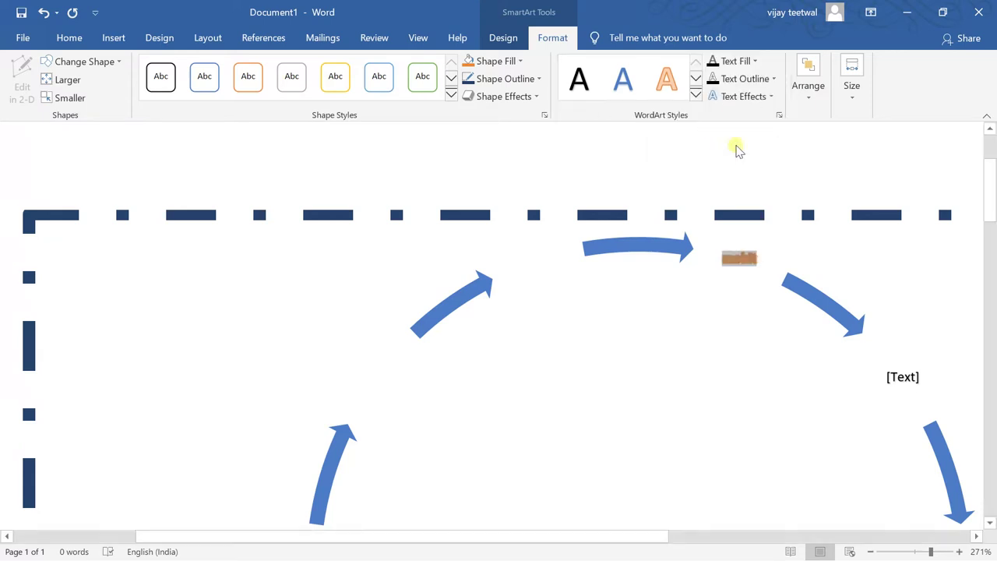
# Remove the label's text fill and browse the texture fill options
pyautogui.click(732, 64)
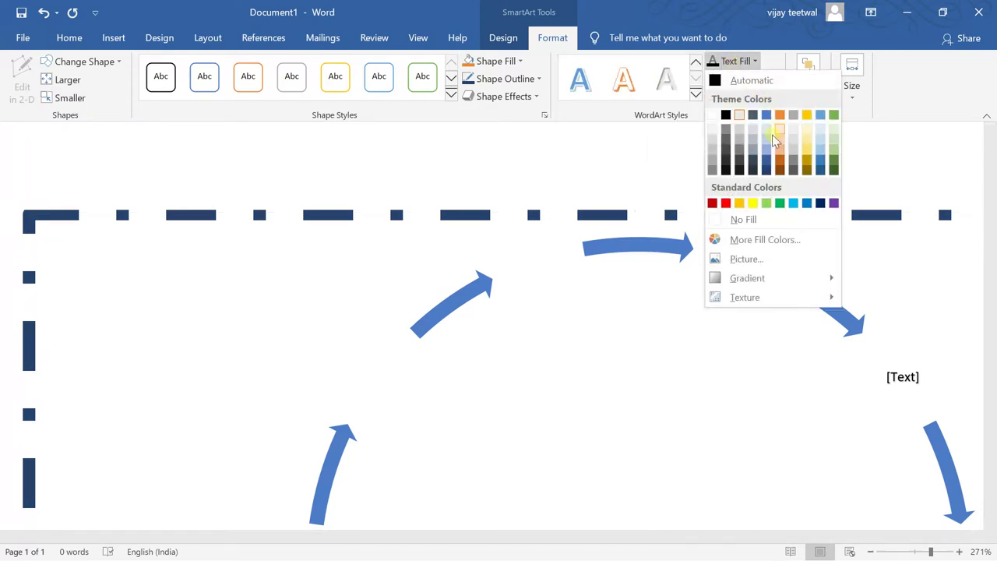
pyautogui.click(744, 219)
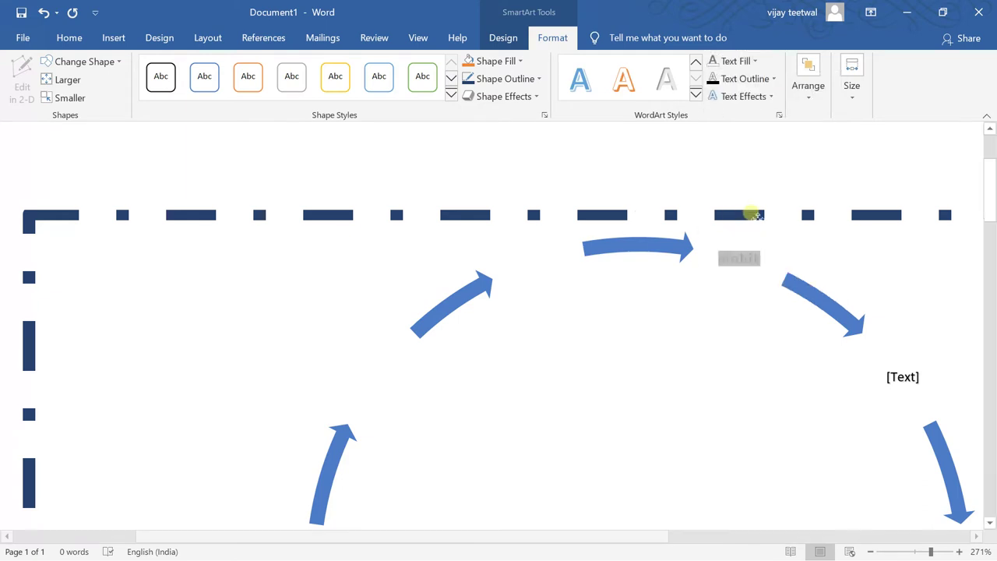
pyautogui.click(741, 62)
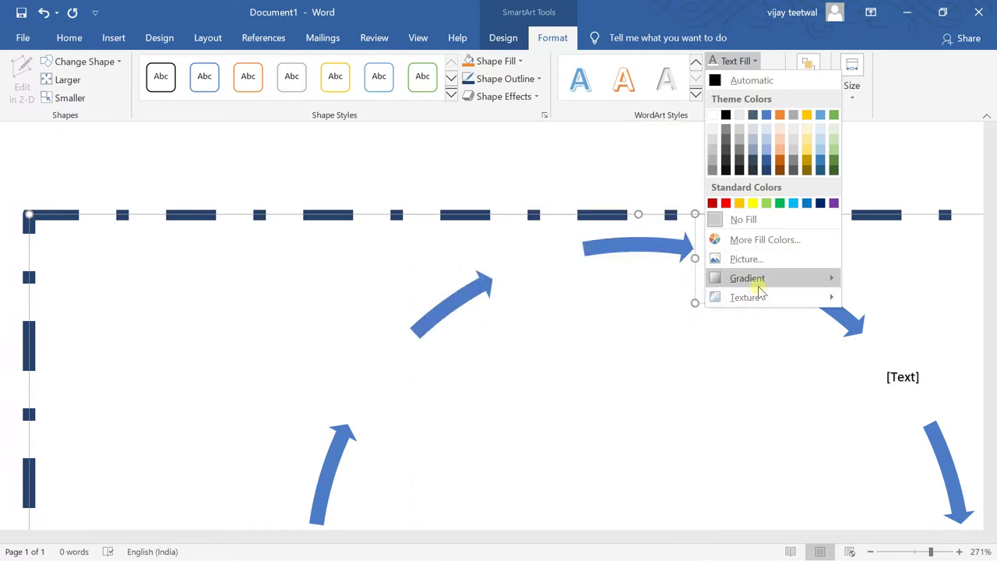
pyautogui.moveTo(760, 300)
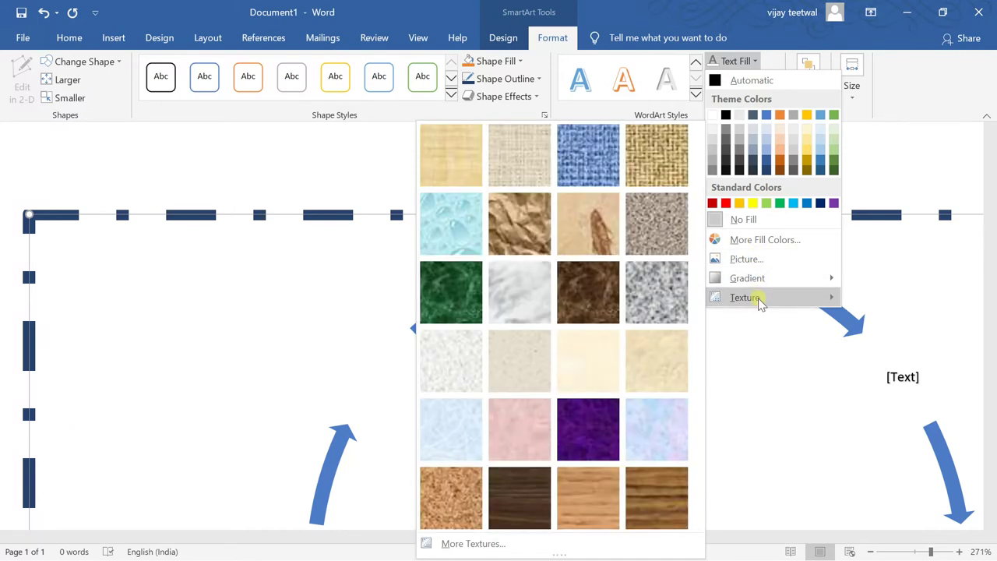
# Apply the texture fill to the top label text and reselect its word
pyautogui.click(607, 162)
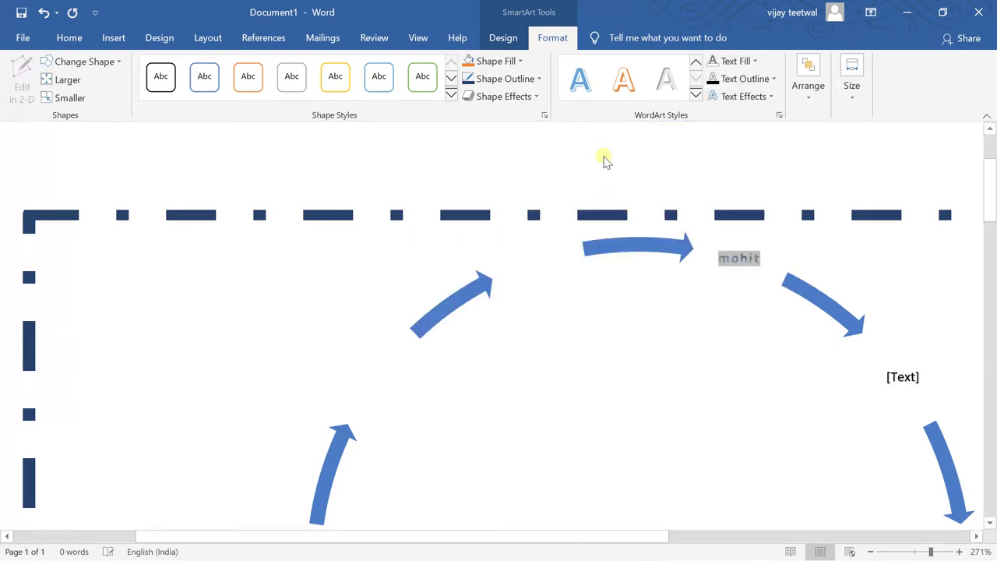
pyautogui.click(704, 370)
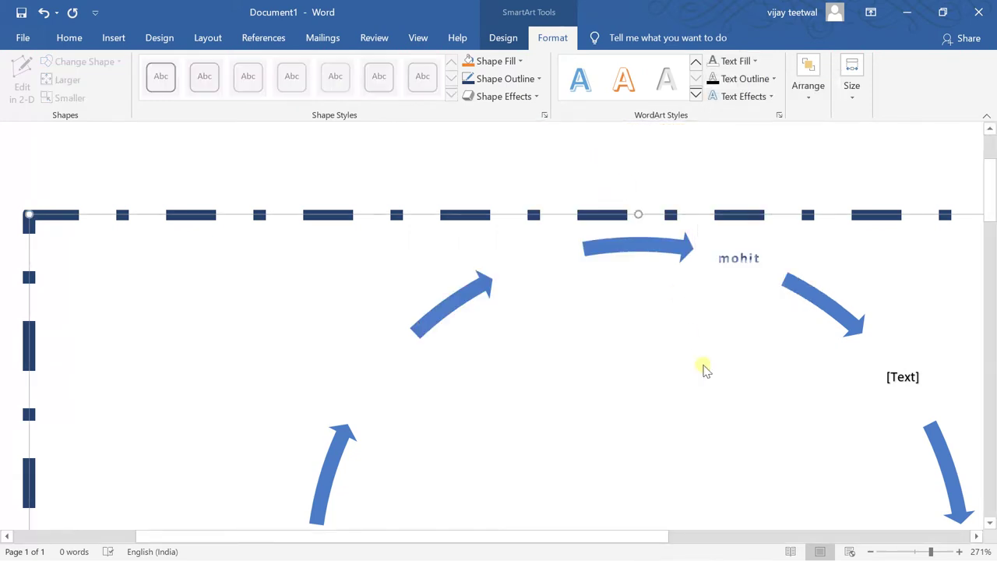
pyautogui.click(749, 259)
pyautogui.doubleClick(748, 259)
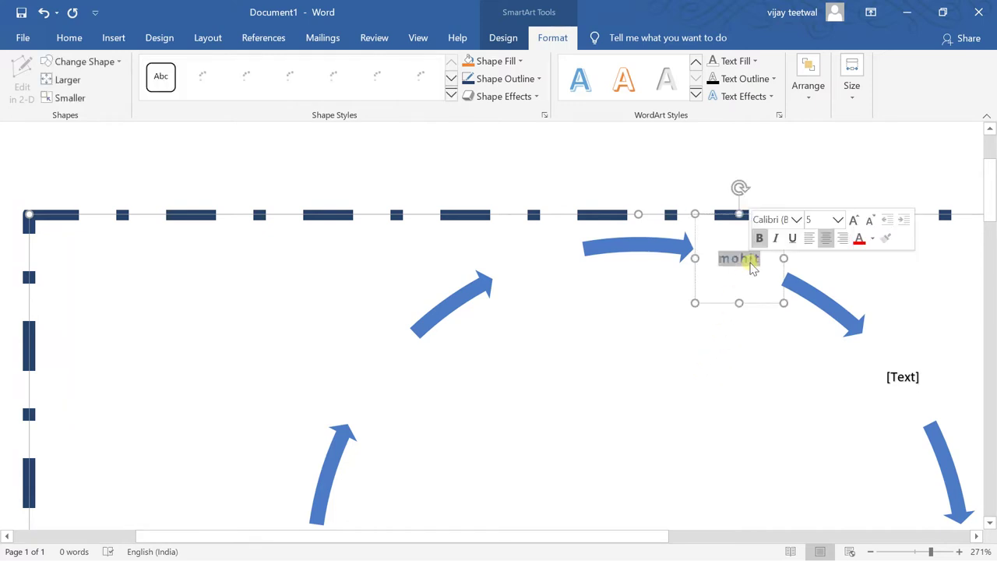
# Give the label text a coloured, heavy-weight text outline
pyautogui.click(761, 81)
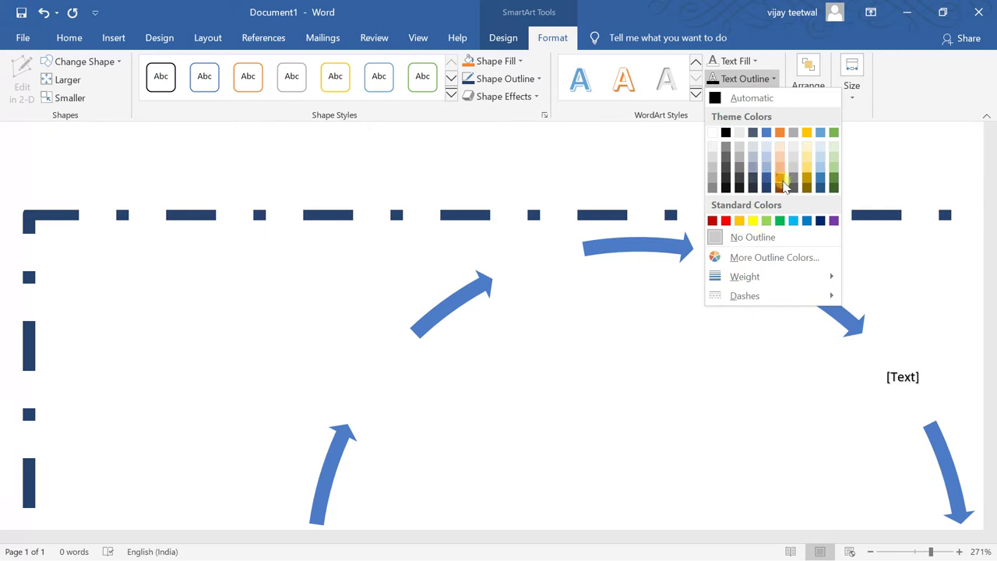
pyautogui.click(752, 185)
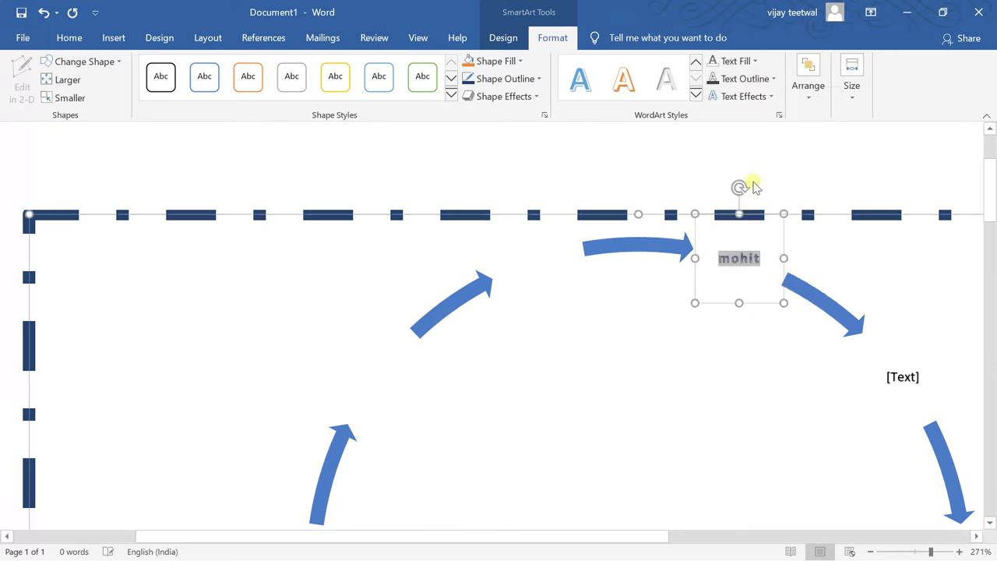
pyautogui.click(763, 81)
pyautogui.moveTo(749, 281)
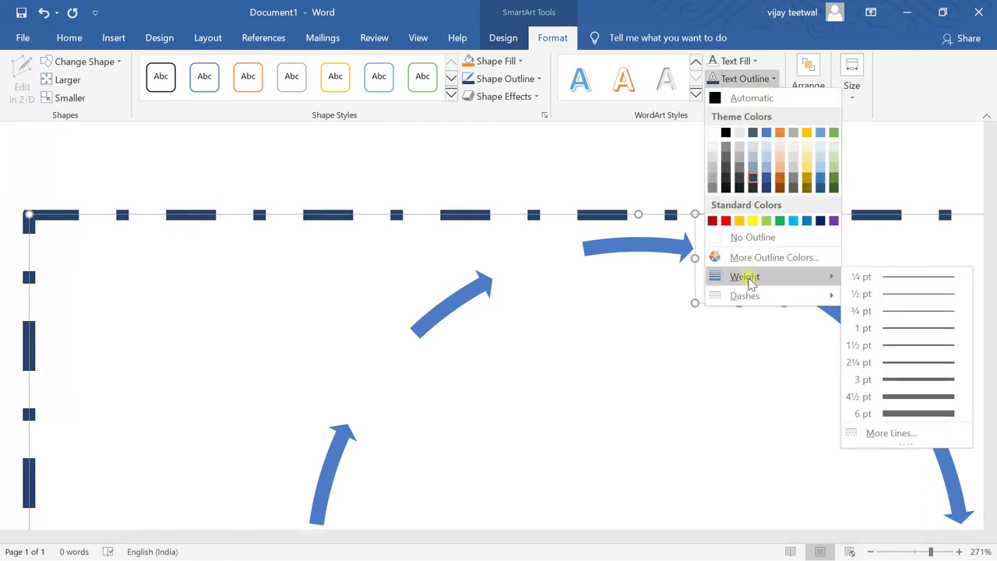
pyautogui.moveTo(808, 296)
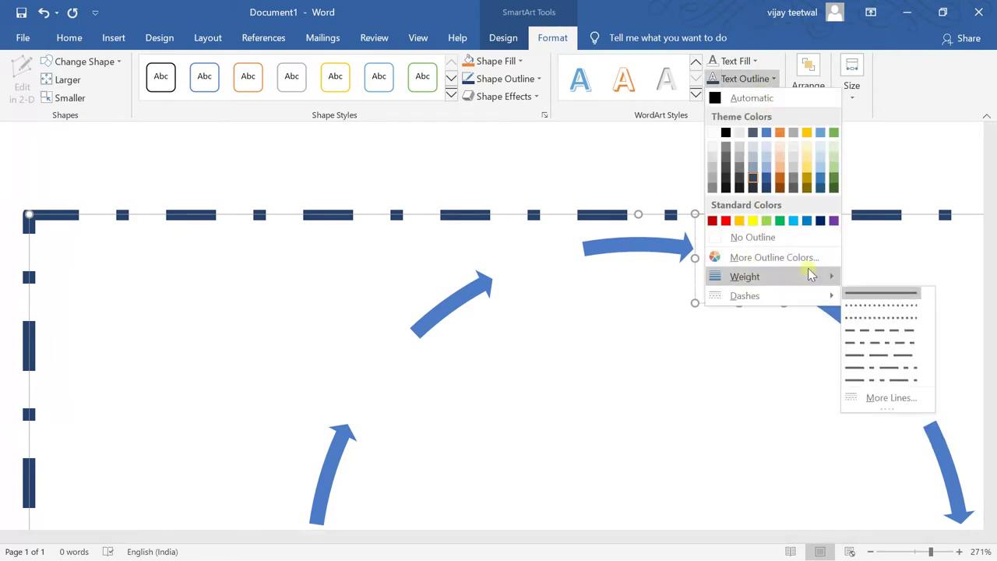
pyautogui.moveTo(810, 275)
pyautogui.click(889, 396)
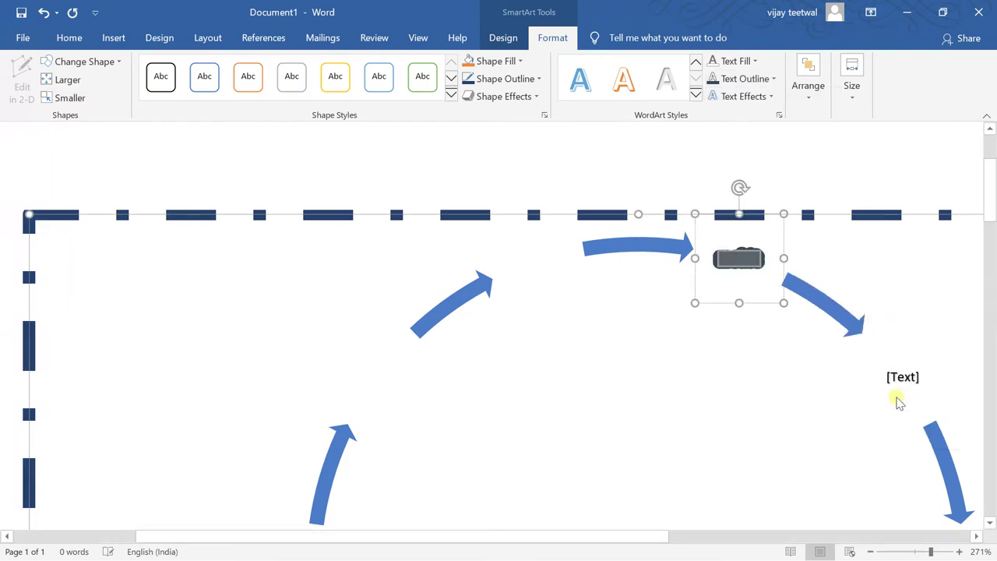
pyautogui.click(675, 327)
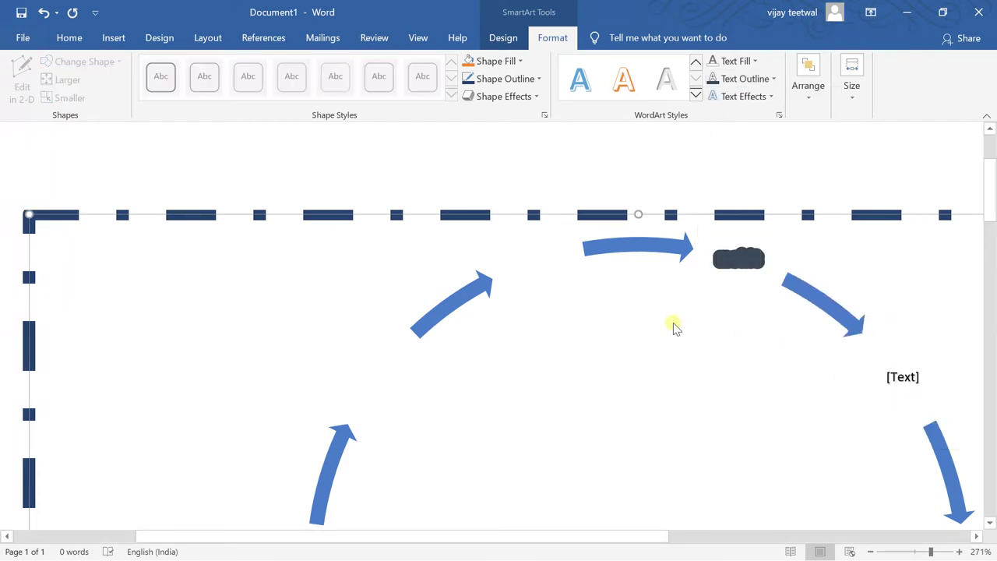
# Reduce the label's text outline weight to 1 pt
pyautogui.click(746, 255)
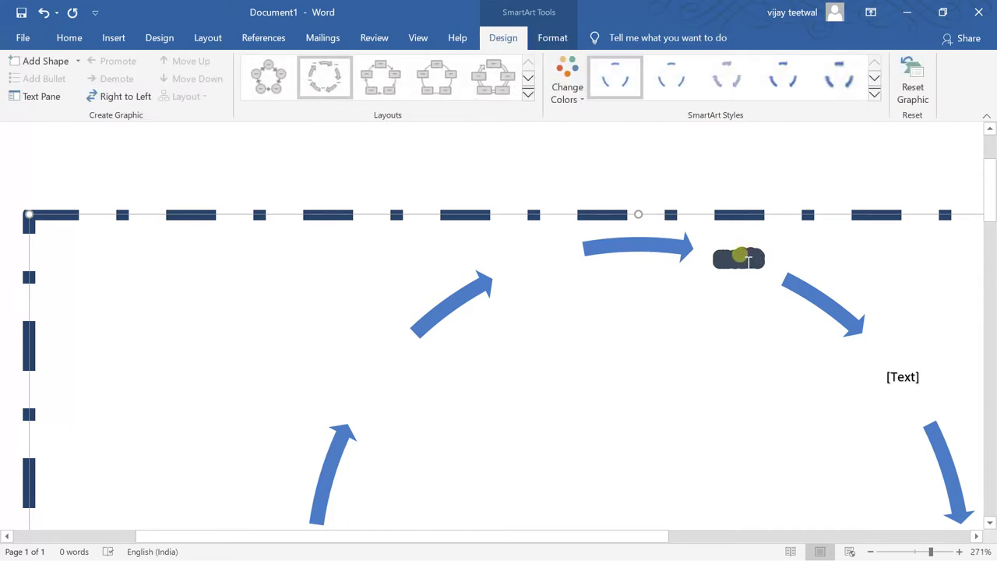
pyautogui.click(740, 257)
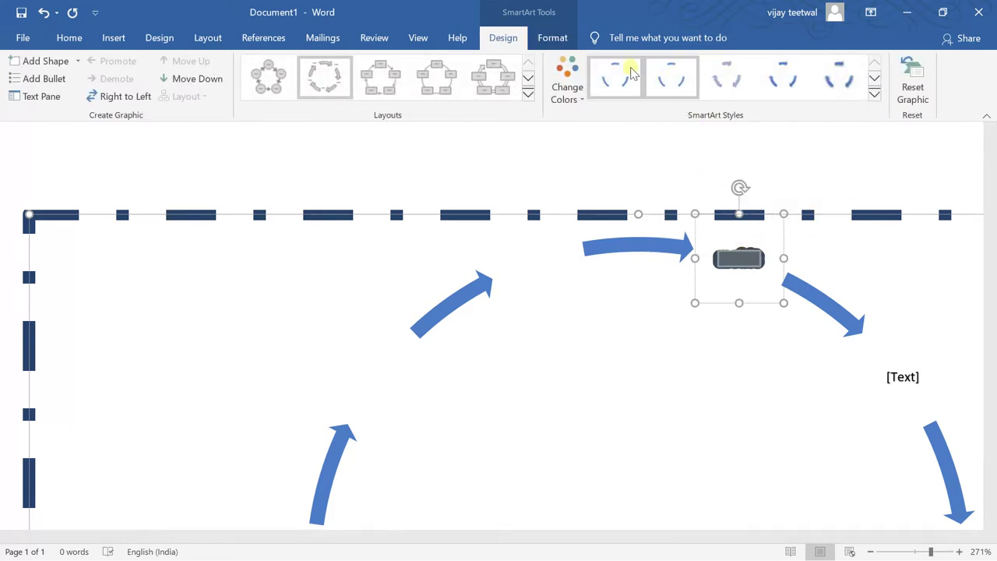
pyautogui.click(553, 38)
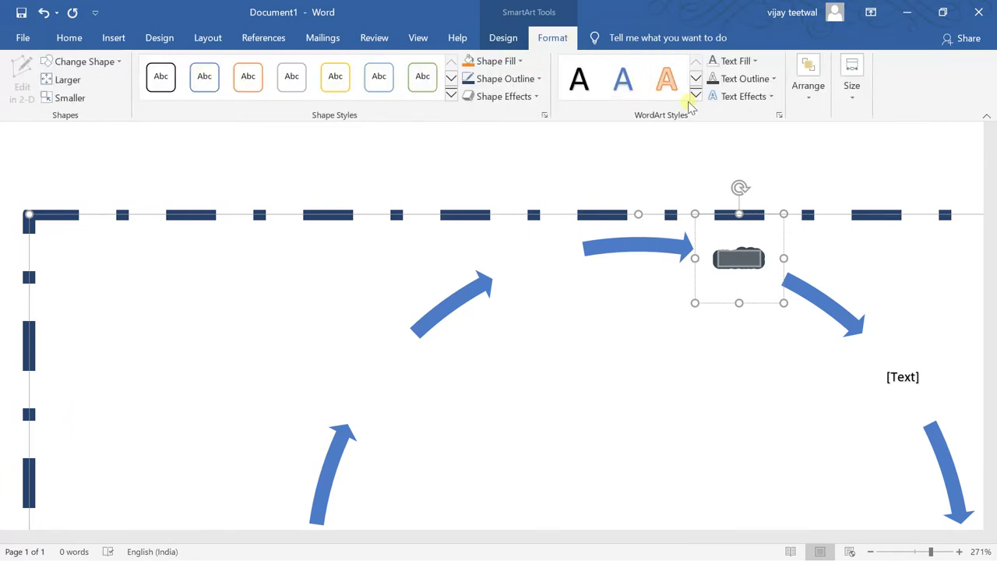
pyautogui.click(730, 81)
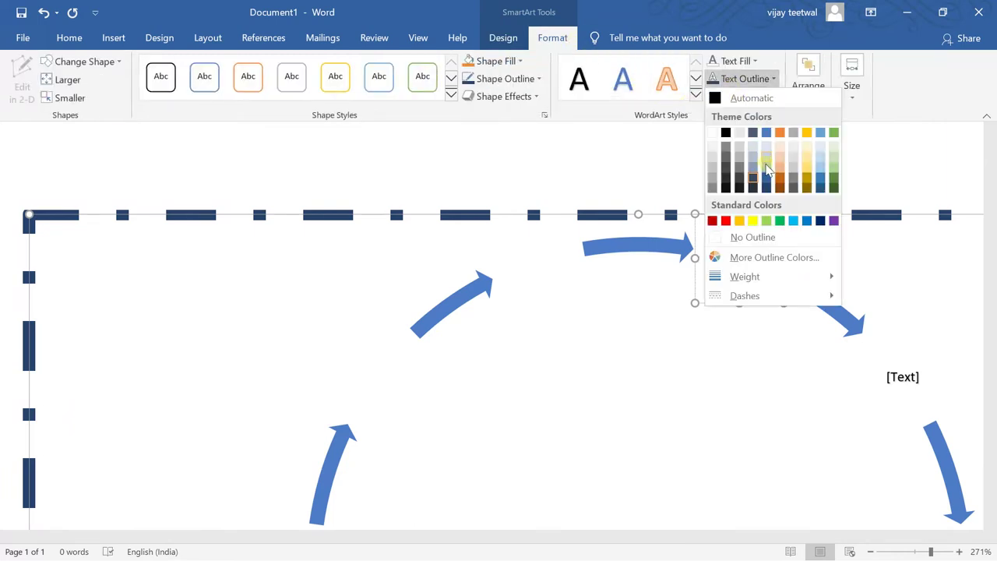
pyautogui.moveTo(754, 277)
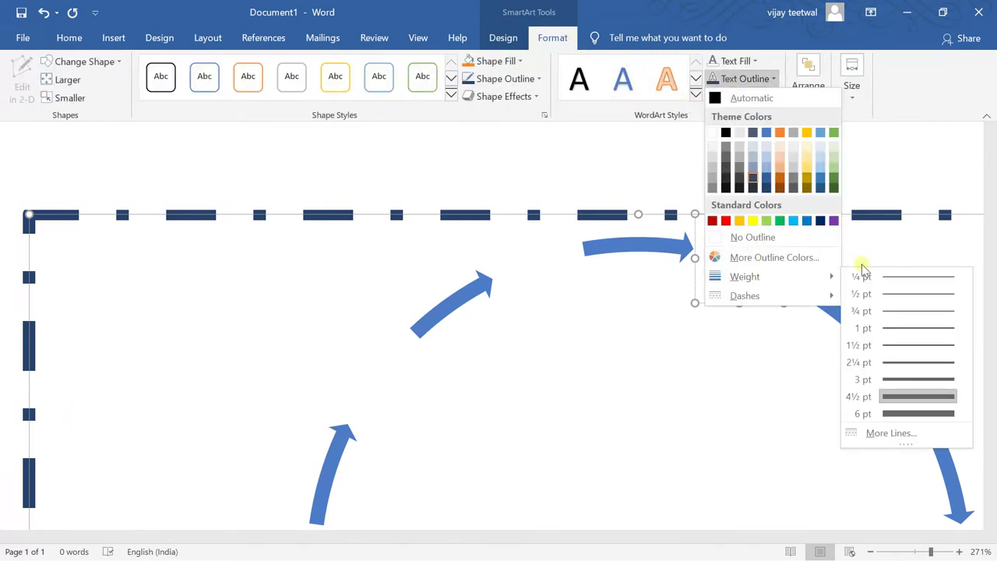
pyautogui.click(892, 327)
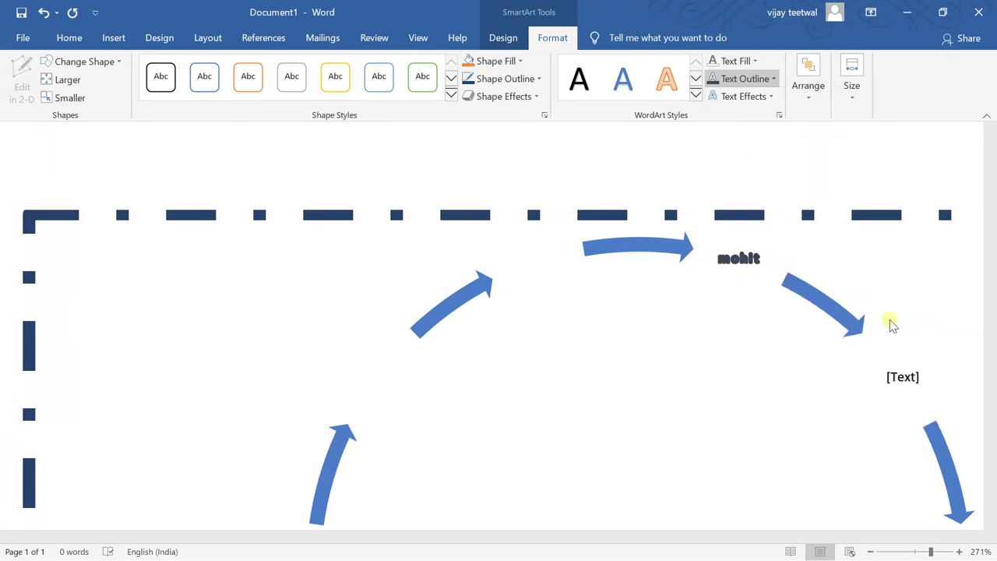
pyautogui.click(782, 330)
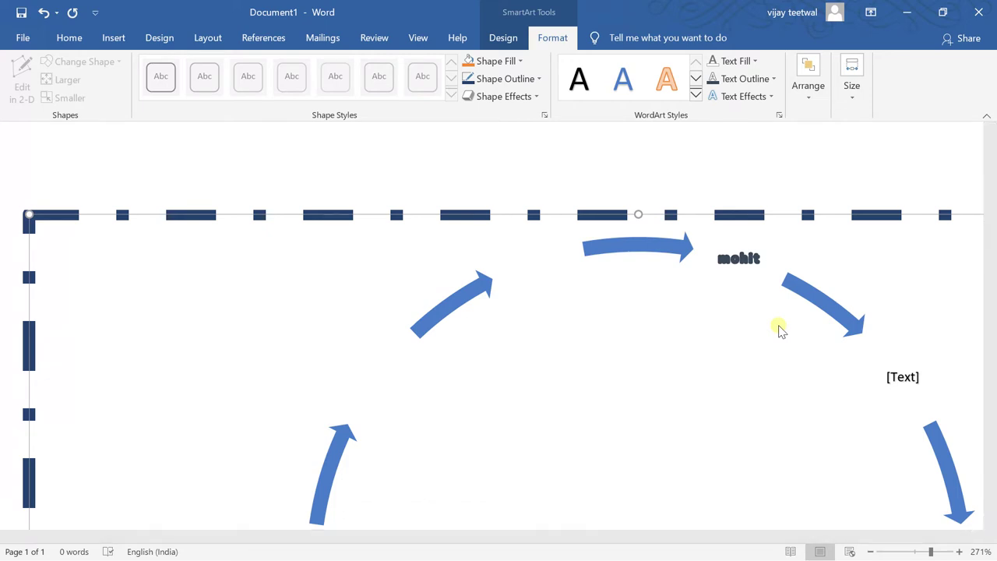
# Select the top cycle label's word and apply a Text Effects reflection variation to it
pyautogui.click(741, 97)
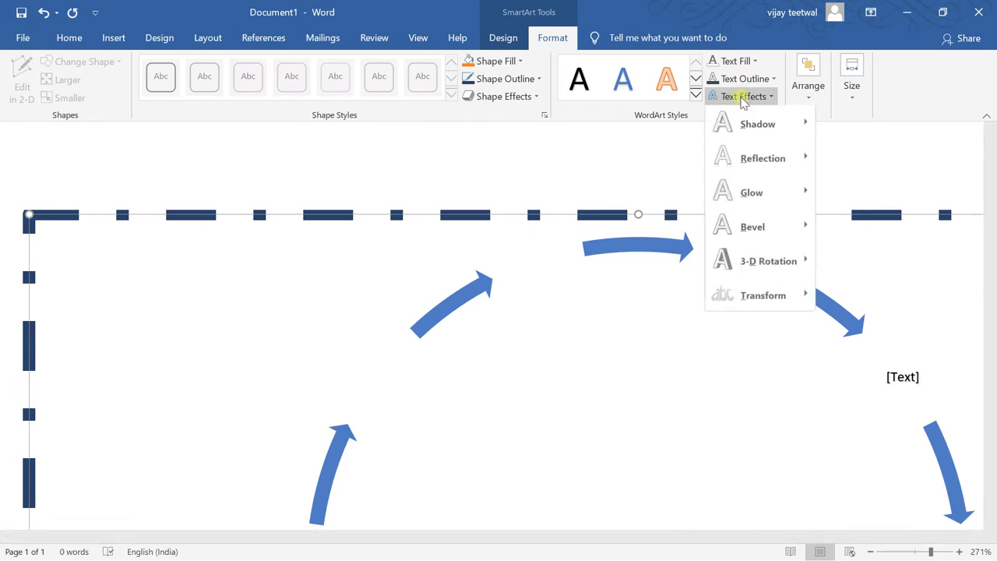
pyautogui.click(694, 372)
pyautogui.doubleClick(750, 259)
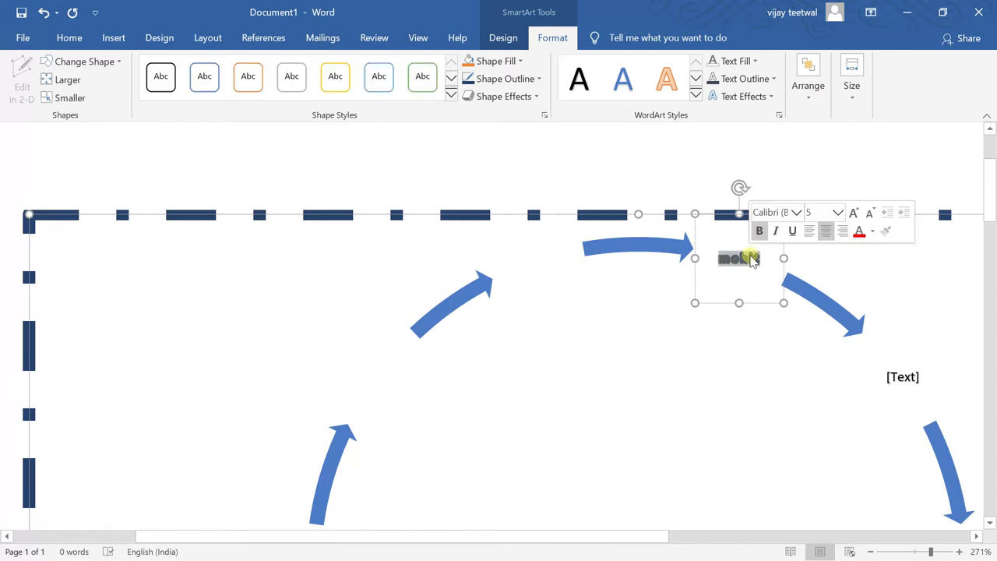
pyautogui.click(744, 96)
pyautogui.moveTo(761, 173)
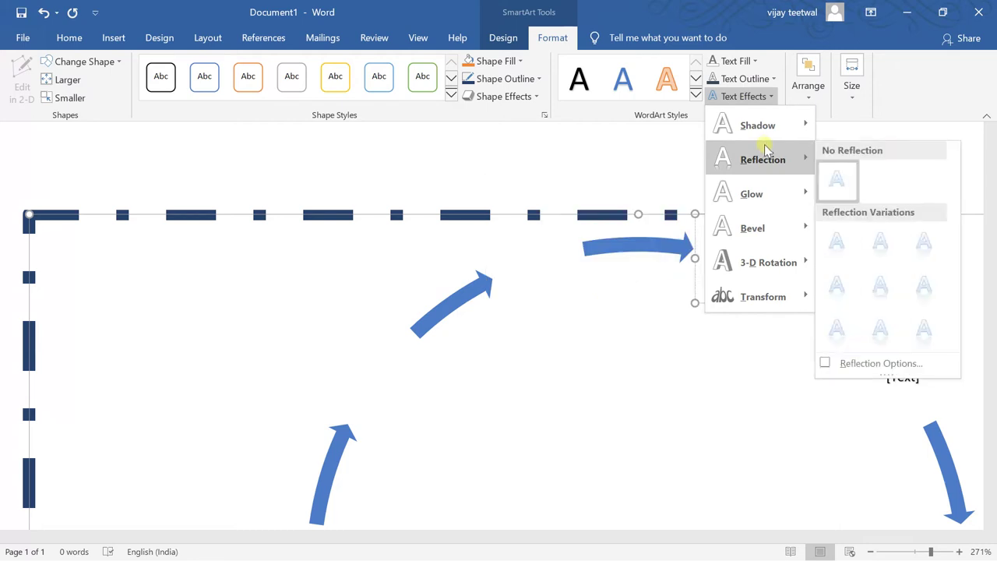
pyautogui.click(880, 286)
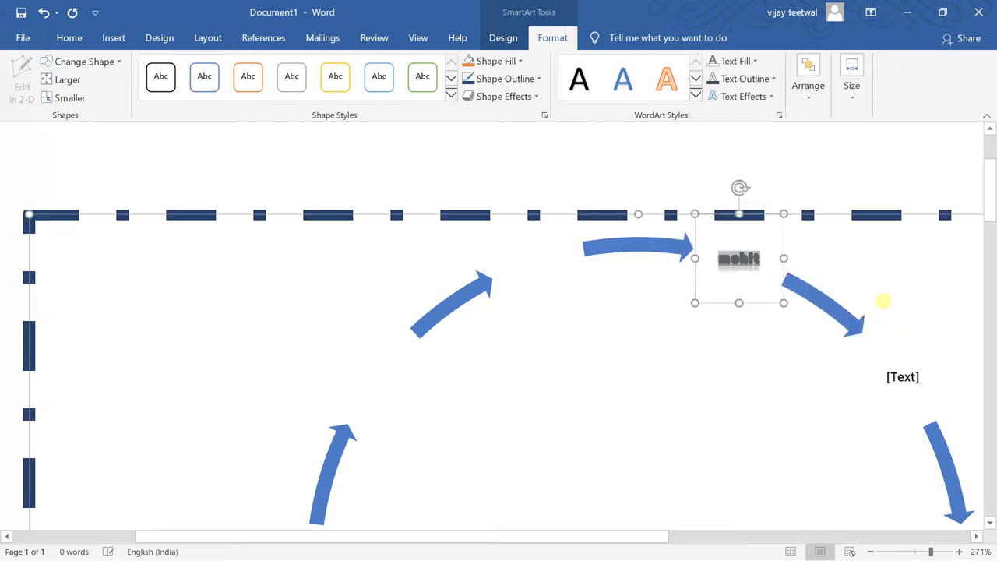
pyautogui.click(885, 304)
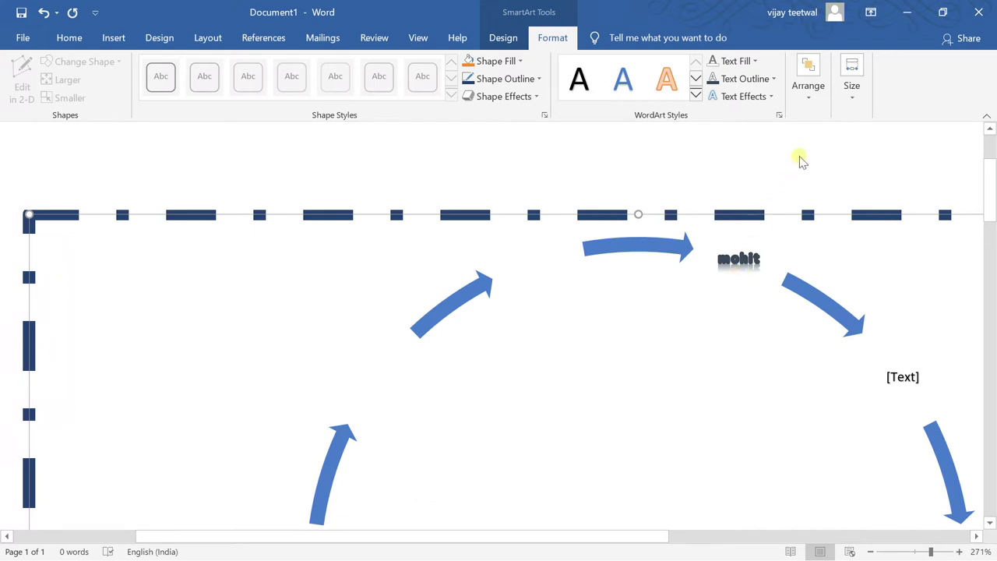
# Resize the SmartArt graphic, raising its height to 10.2 cm and widening it to 15.8 cm
pyautogui.click(805, 106)
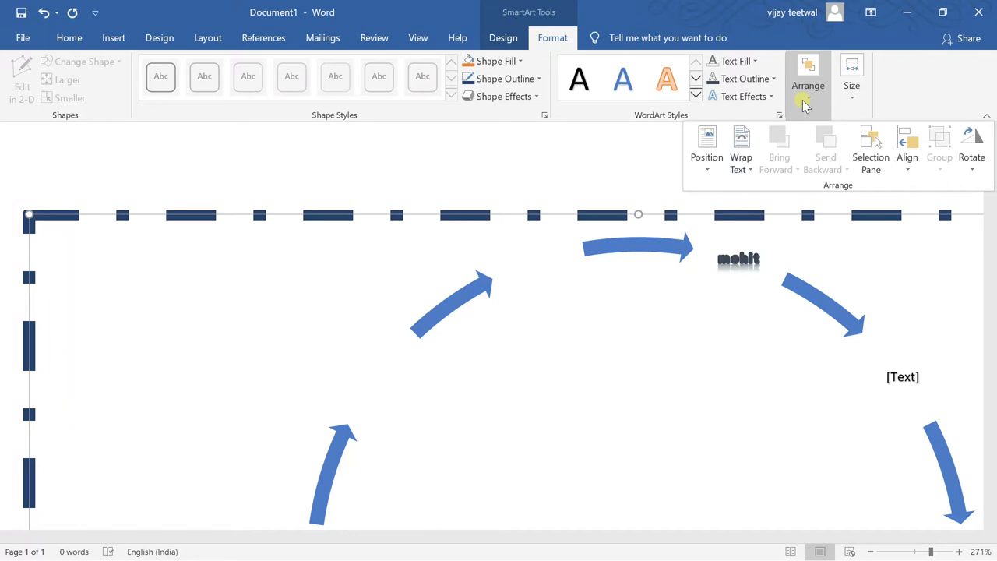
pyautogui.click(670, 432)
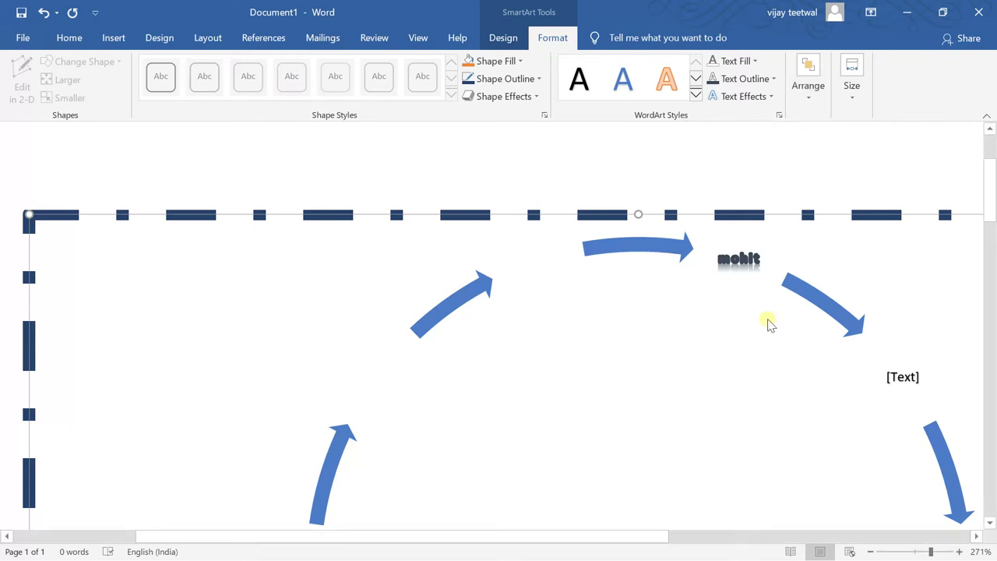
pyautogui.click(867, 100)
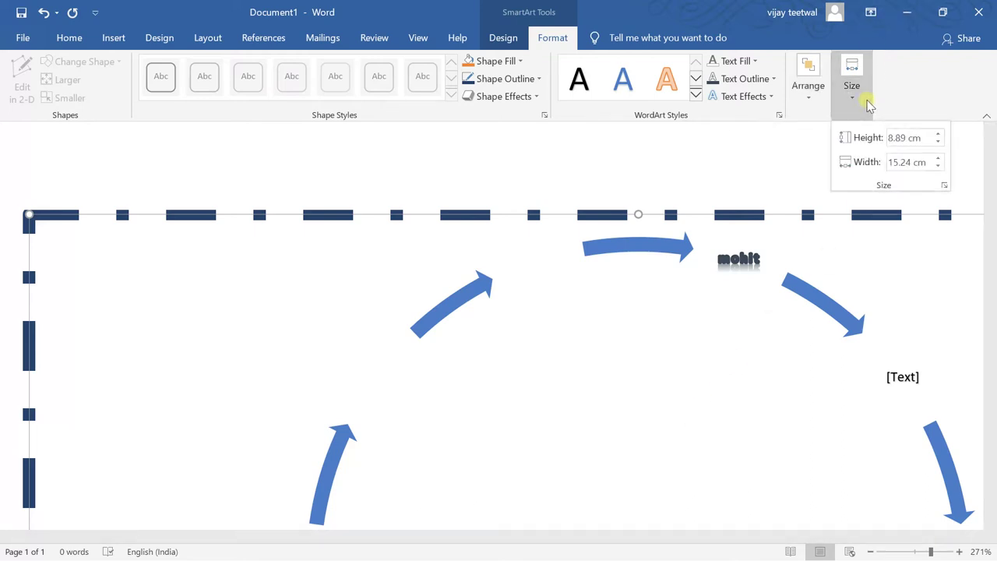
pyautogui.click(938, 134)
pyautogui.click(938, 134)
pyautogui.click(938, 135)
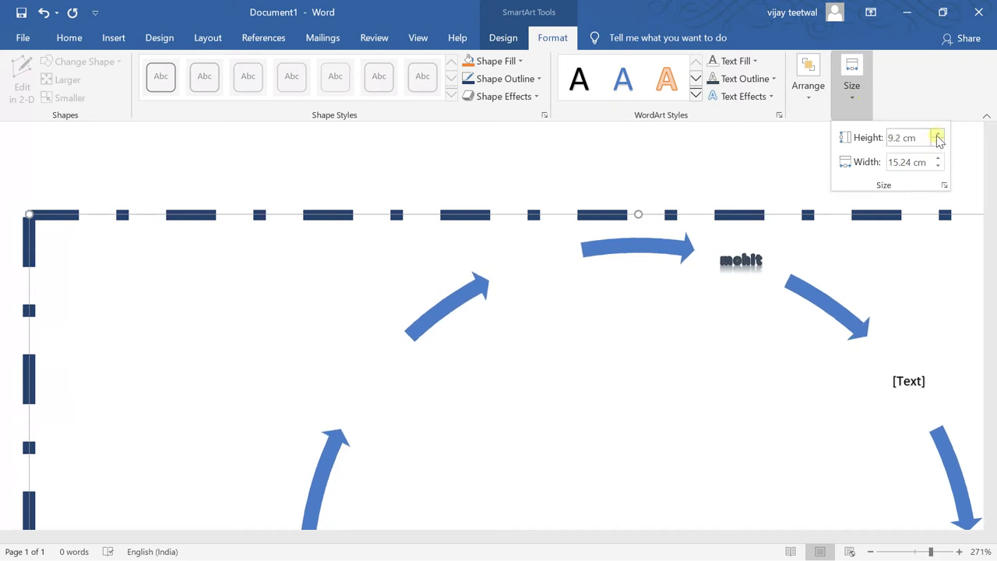
pyautogui.click(938, 135)
pyautogui.click(938, 134)
pyautogui.click(938, 135)
pyautogui.click(938, 134)
pyautogui.click(938, 134)
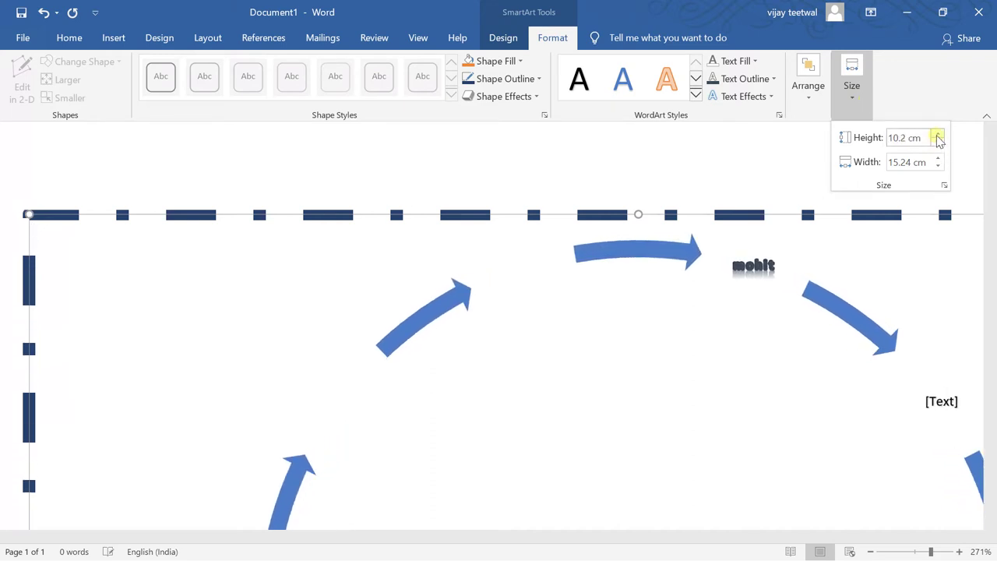
pyautogui.click(938, 159)
pyautogui.click(938, 159)
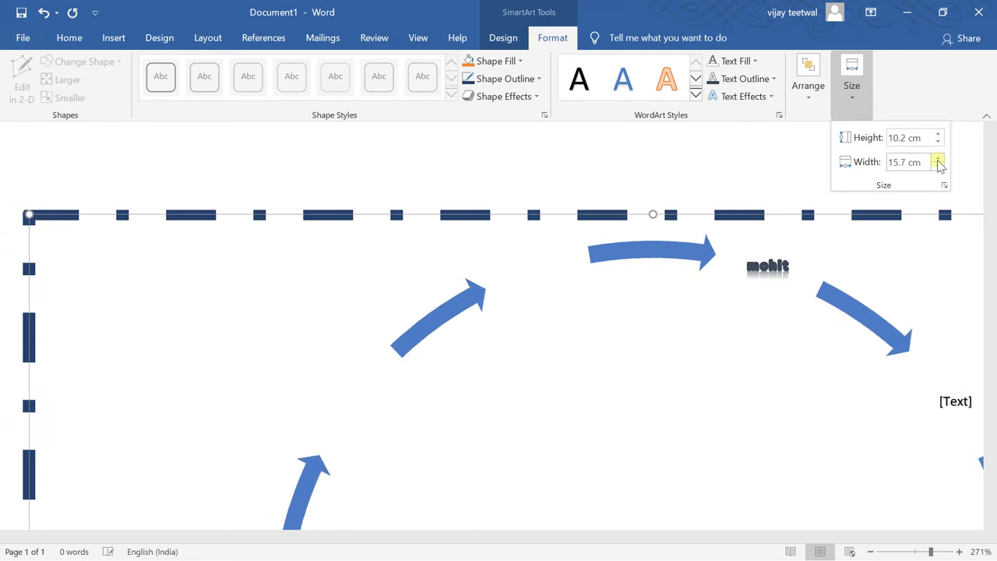
pyautogui.click(938, 159)
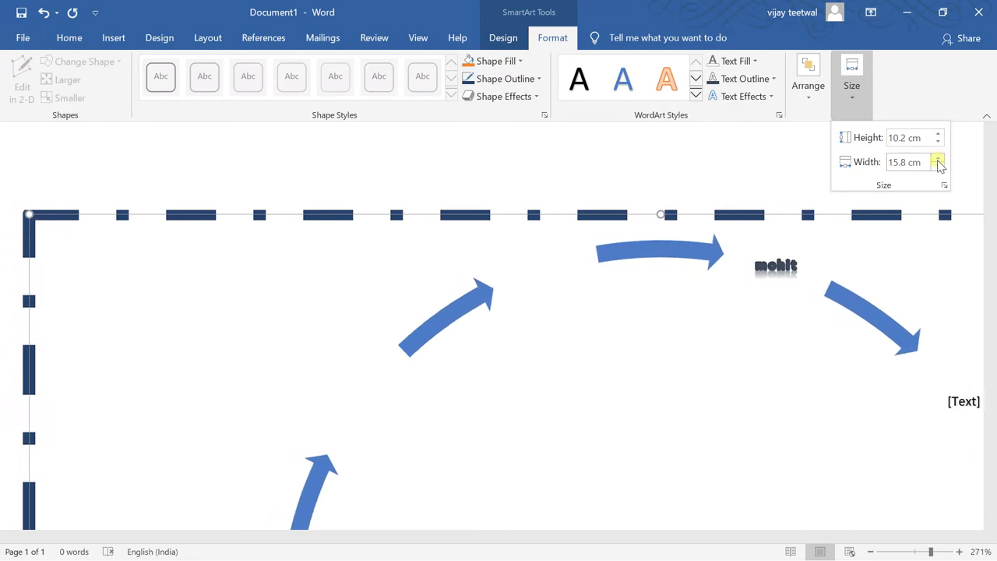
# Lower the SmartArt graphic's height step by step to 9.1 cm, keeping 15.8 cm width
pyautogui.click(918, 554)
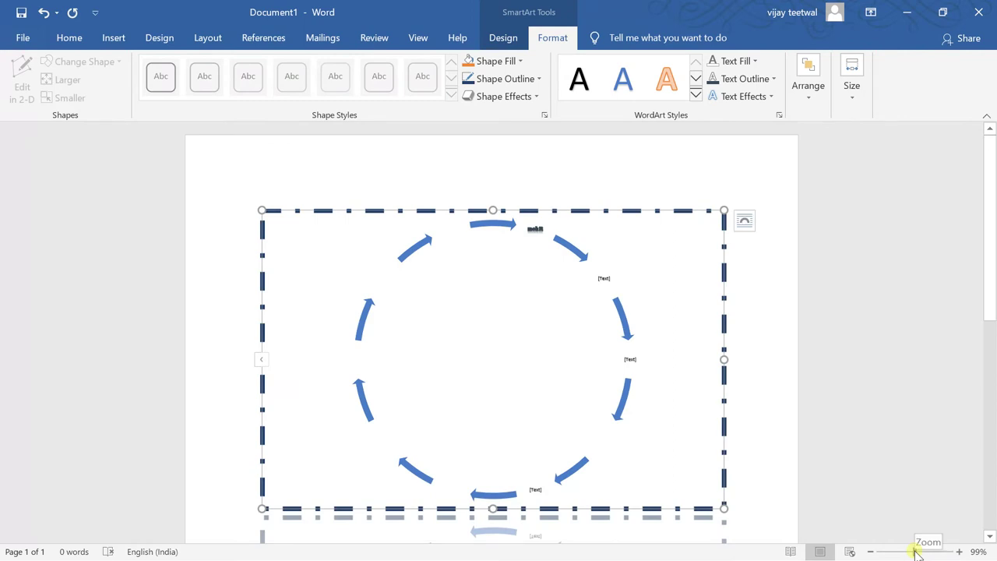
pyautogui.click(846, 104)
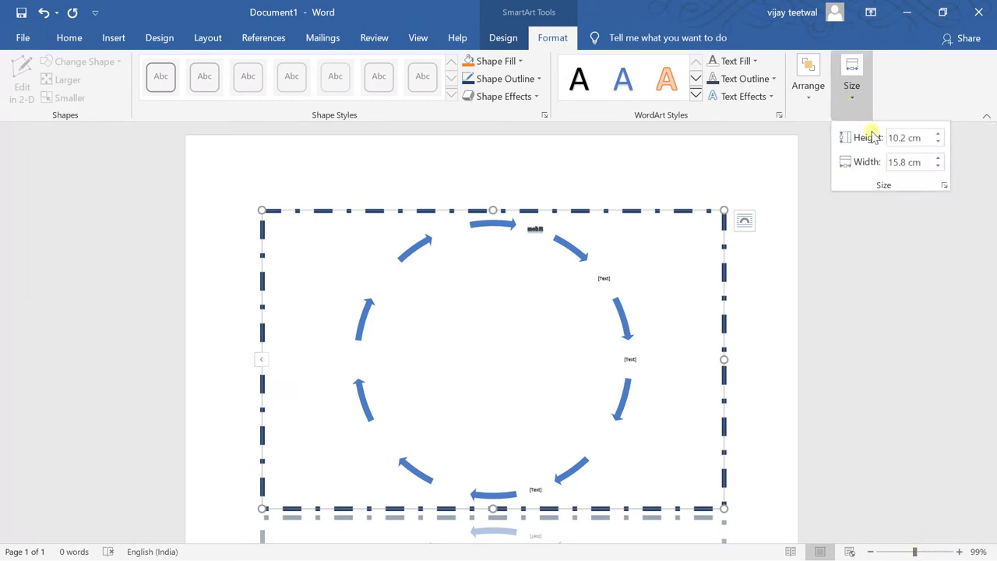
pyautogui.click(938, 143)
pyautogui.click(938, 144)
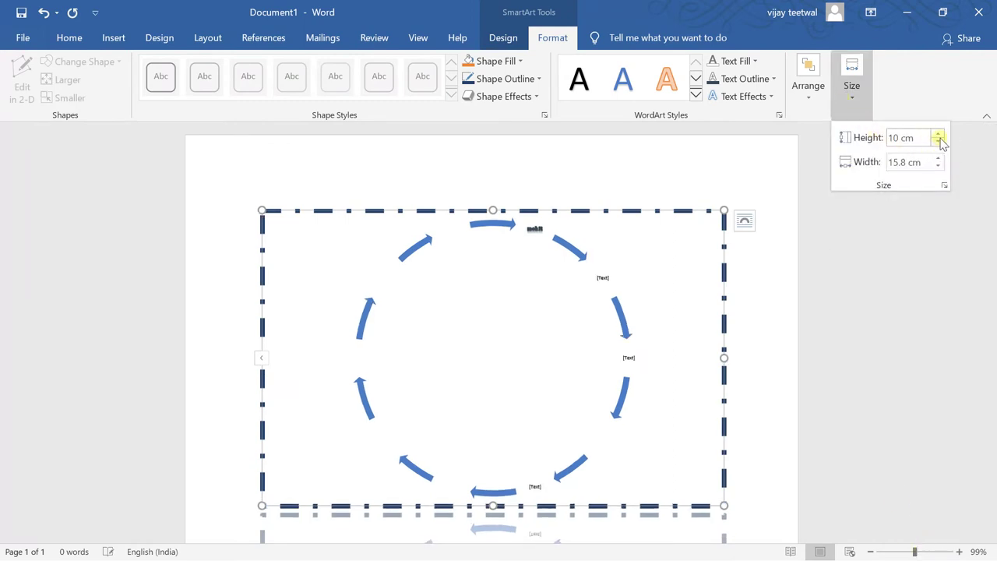
pyautogui.click(938, 144)
pyautogui.click(938, 143)
pyautogui.click(939, 142)
pyautogui.click(939, 142)
pyautogui.click(938, 142)
pyautogui.click(939, 141)
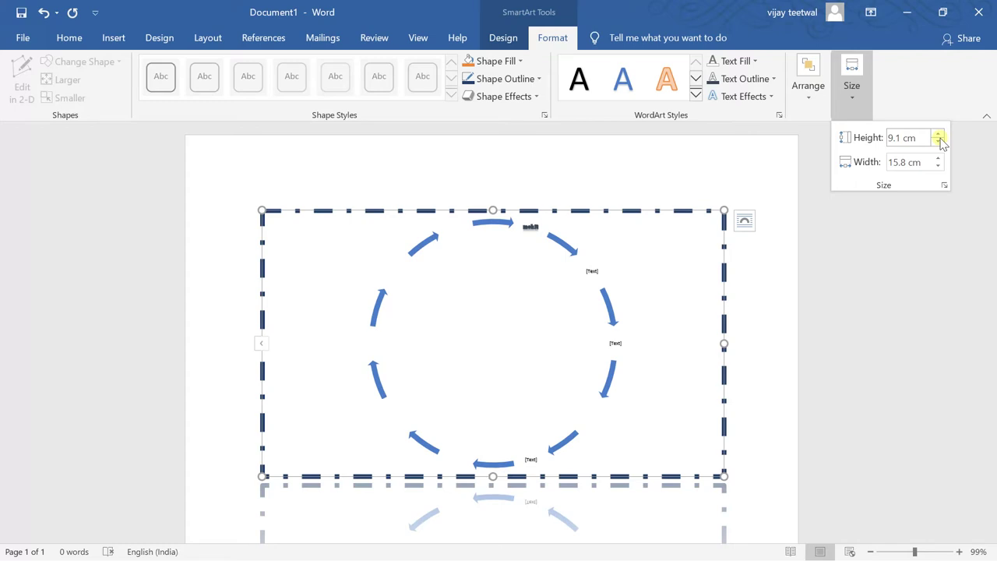
pyautogui.click(829, 254)
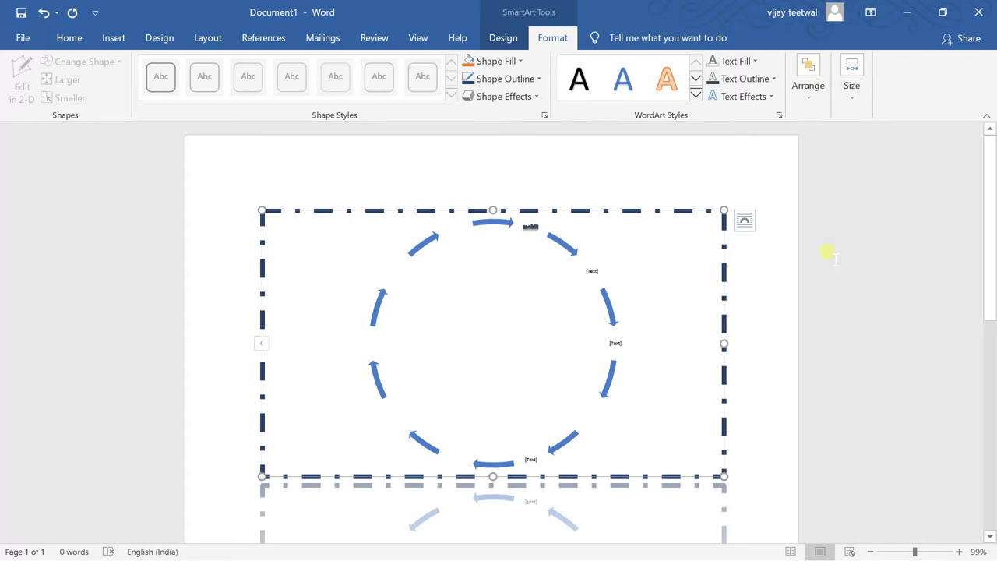
# Create blank Document2 with Ctrl+N and bring up the Insert Chart dialog
pyautogui.hotkey('ctrl', 'n')
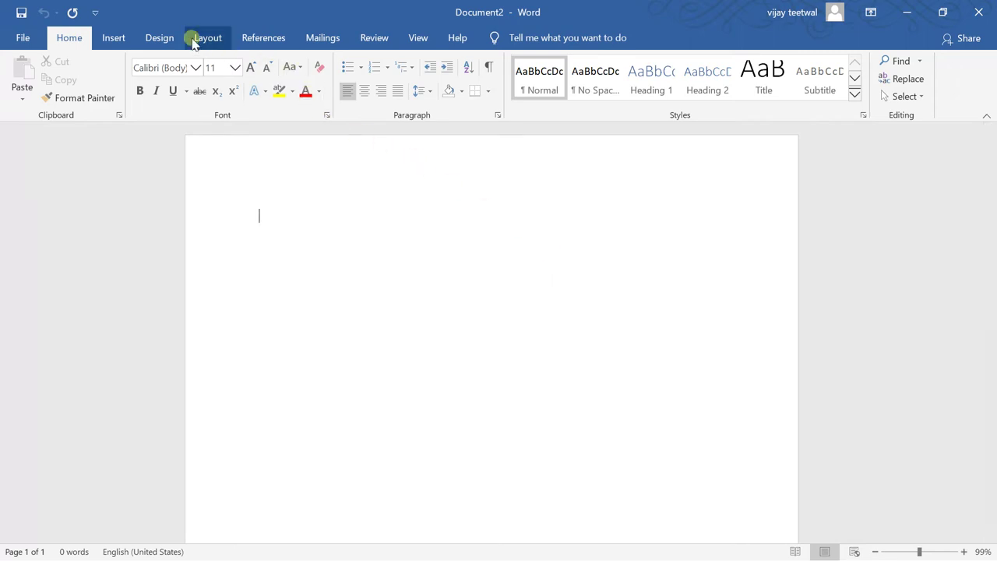
pyautogui.click(128, 47)
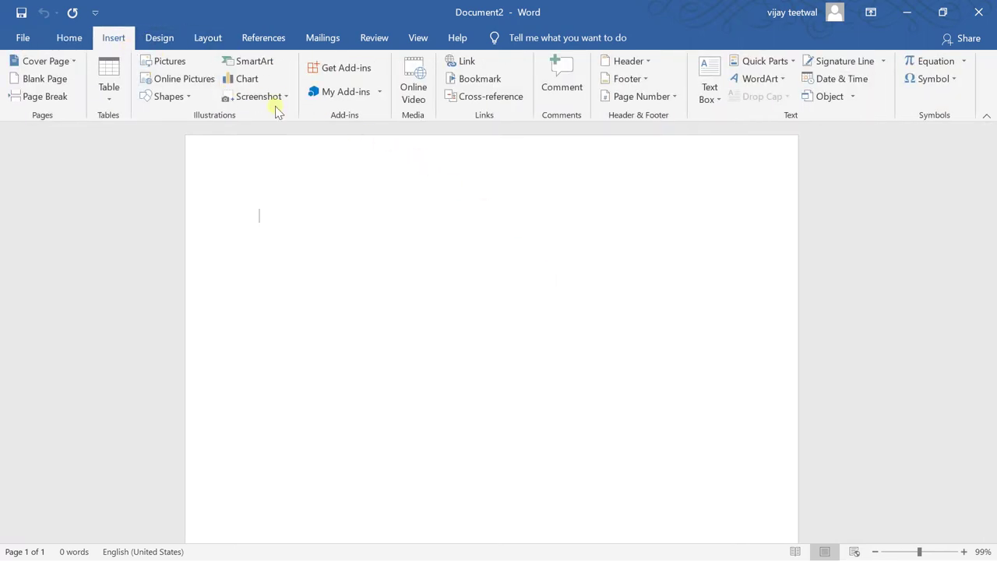
pyautogui.click(248, 78)
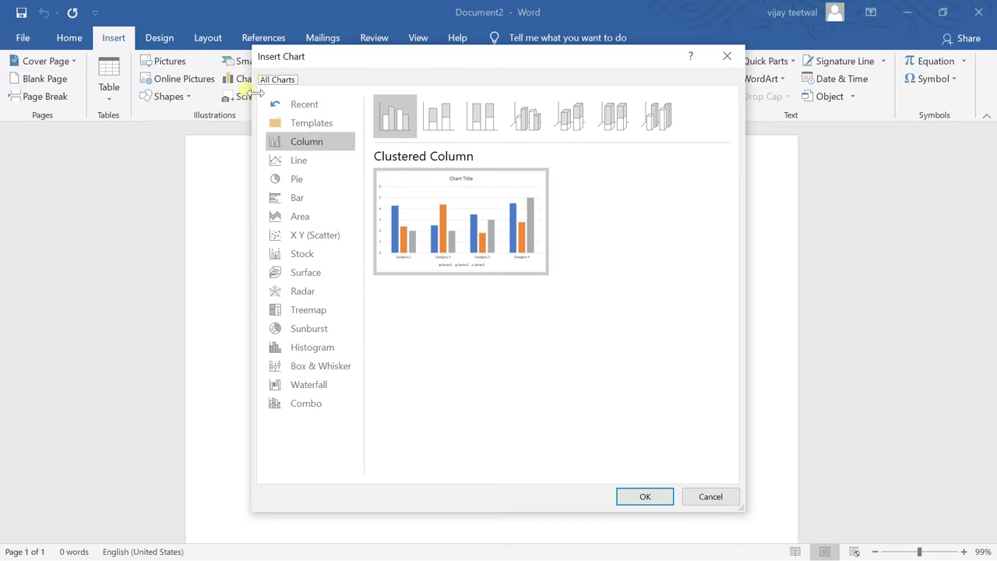
# Preview the Line, Pie, Bar, Area, Scatter and Stock chart types, then return to Column
pyautogui.click(299, 165)
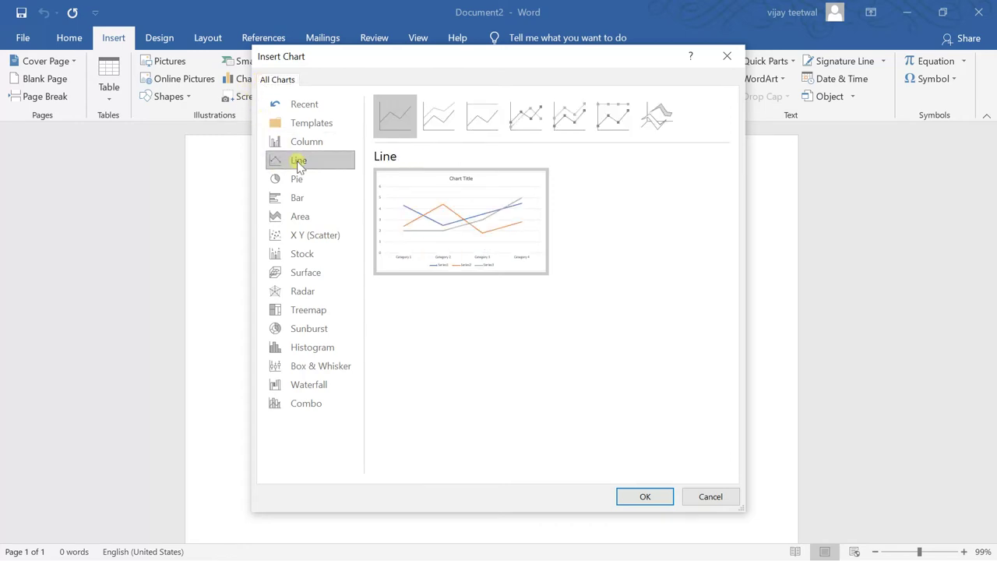
pyautogui.click(304, 184)
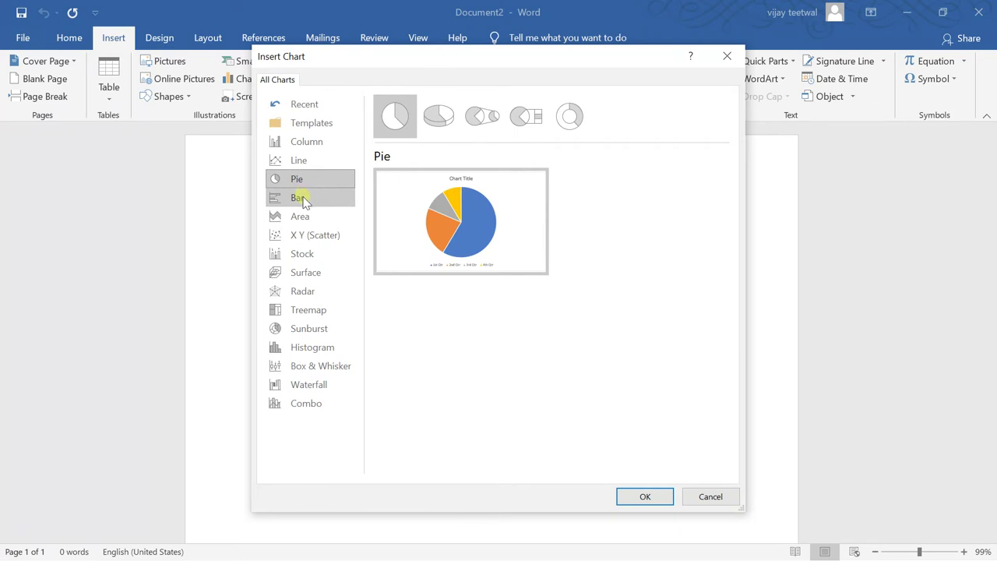
pyautogui.click(302, 198)
pyautogui.click(303, 217)
pyautogui.click(304, 240)
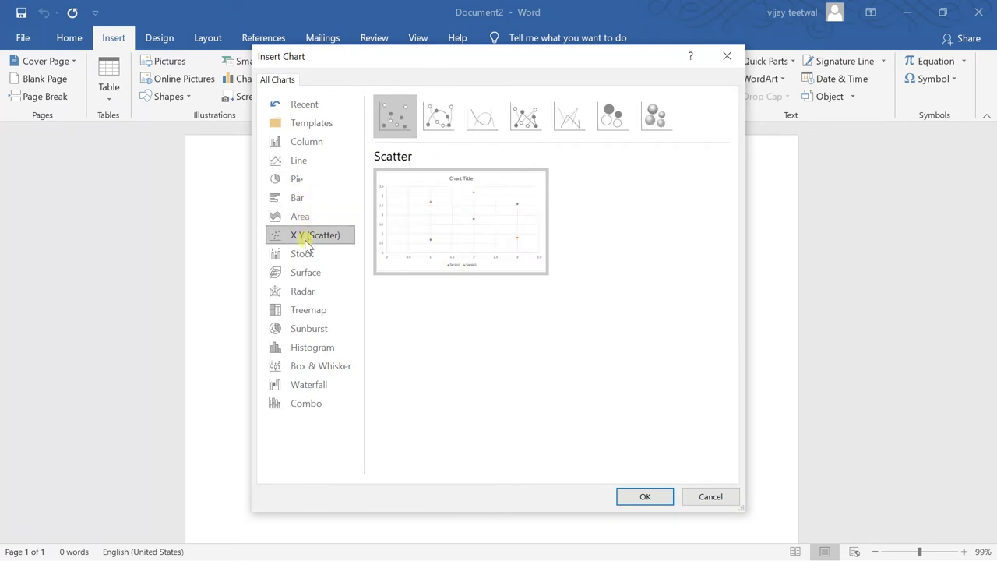
pyautogui.click(303, 254)
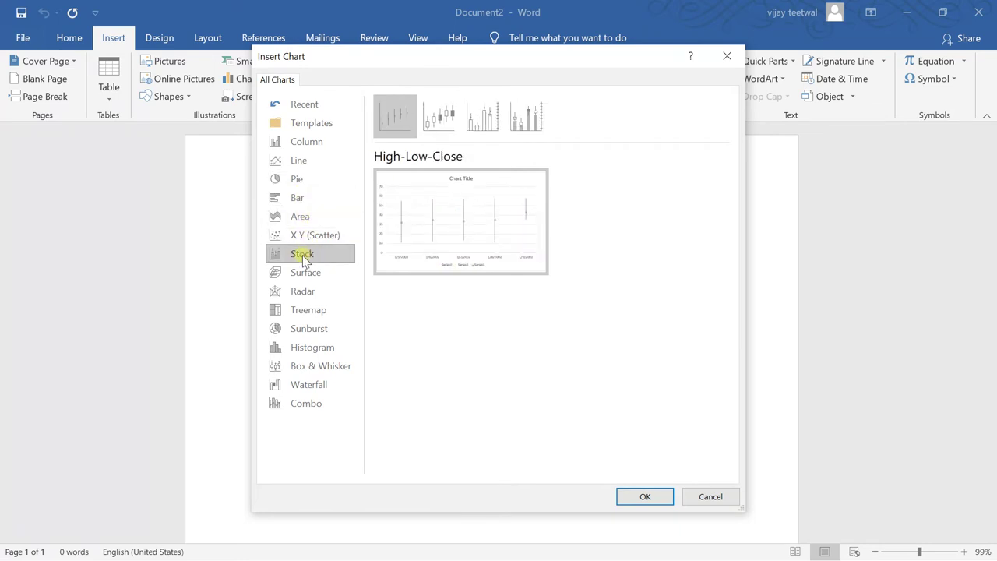
pyautogui.click(314, 146)
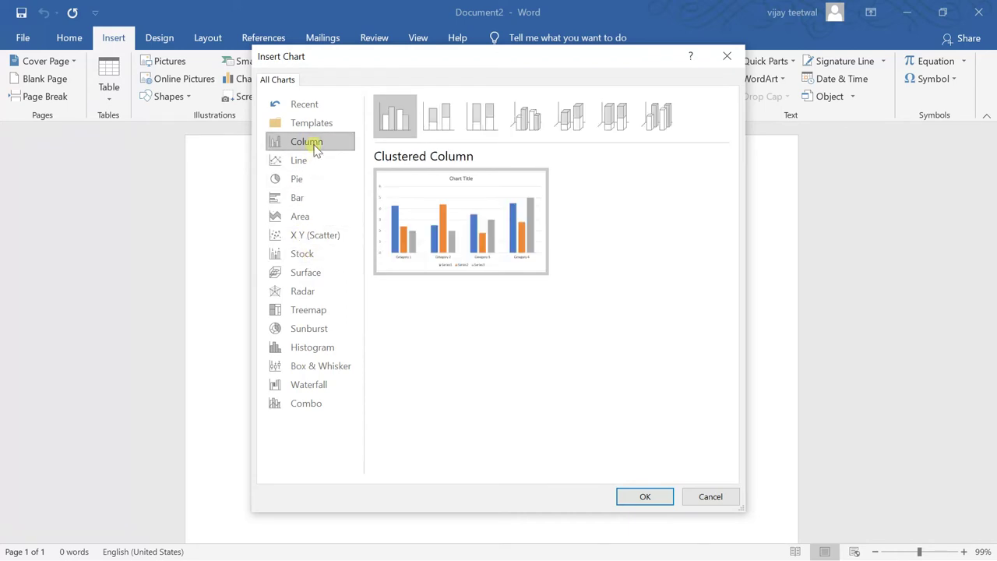
# Compare the Column variants and insert a 3-D Clustered Column chart
pyautogui.click(429, 122)
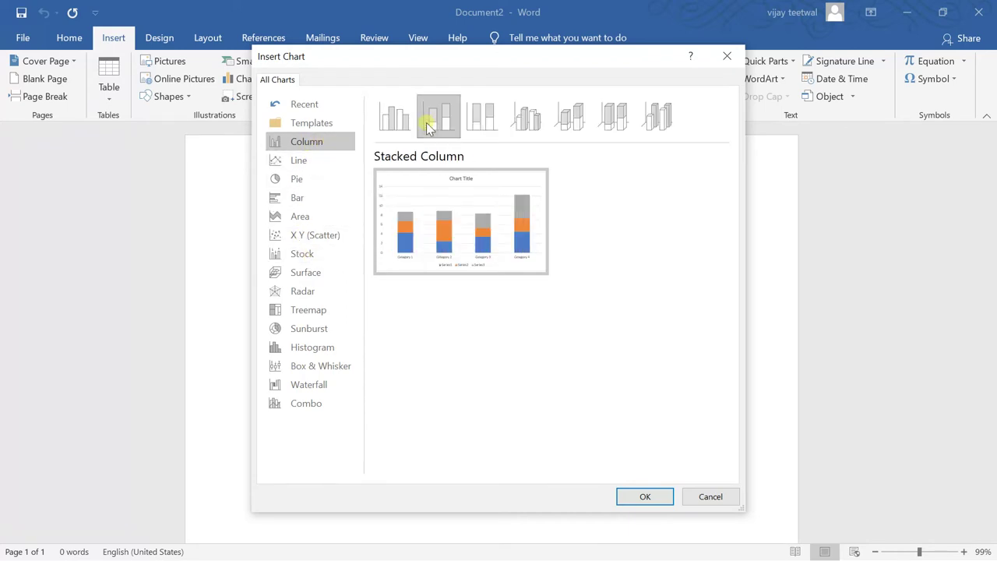
pyautogui.click(529, 124)
pyautogui.click(581, 125)
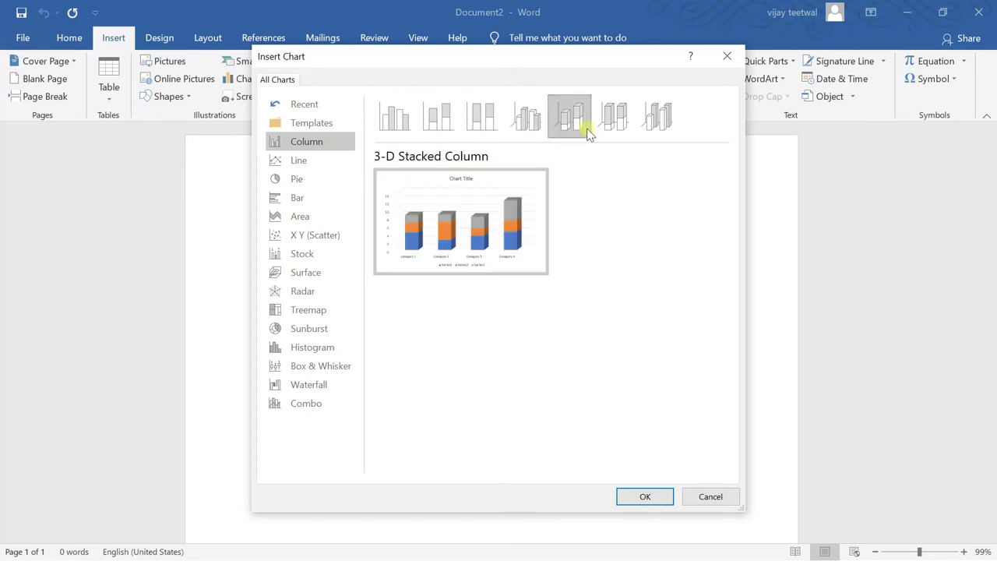
pyautogui.click(627, 128)
pyautogui.click(654, 124)
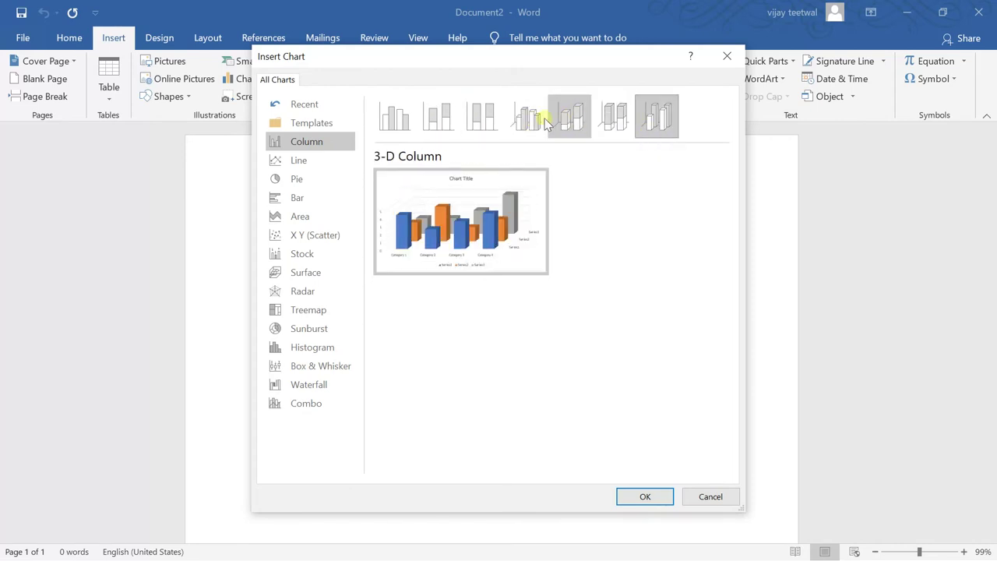
pyautogui.click(567, 126)
pyautogui.click(535, 125)
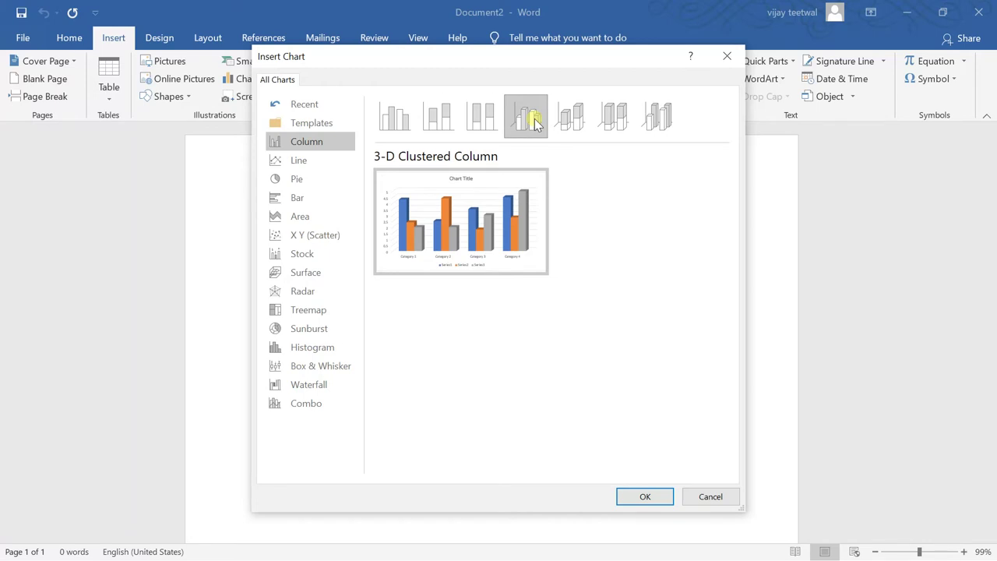
pyautogui.click(634, 500)
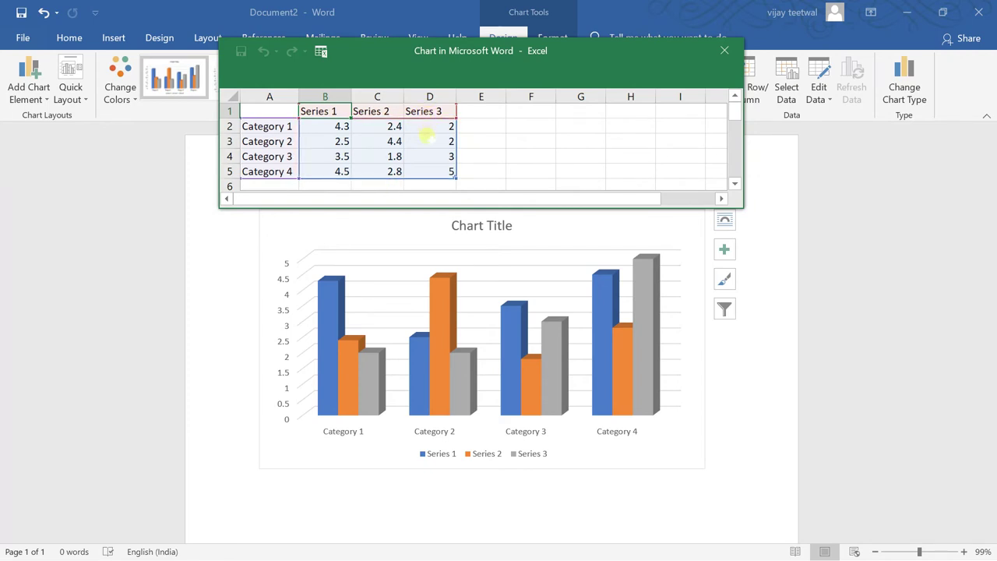
# Enter 98 in cell D2 and 75 in cell C2 of the chart data sheet, then close it
pyautogui.click(430, 138)
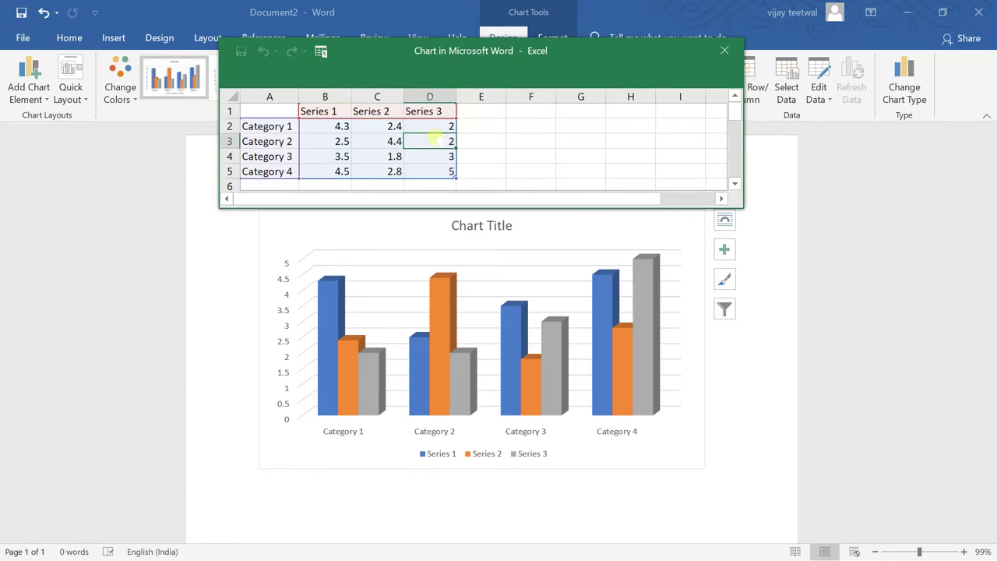
pyautogui.click(450, 126)
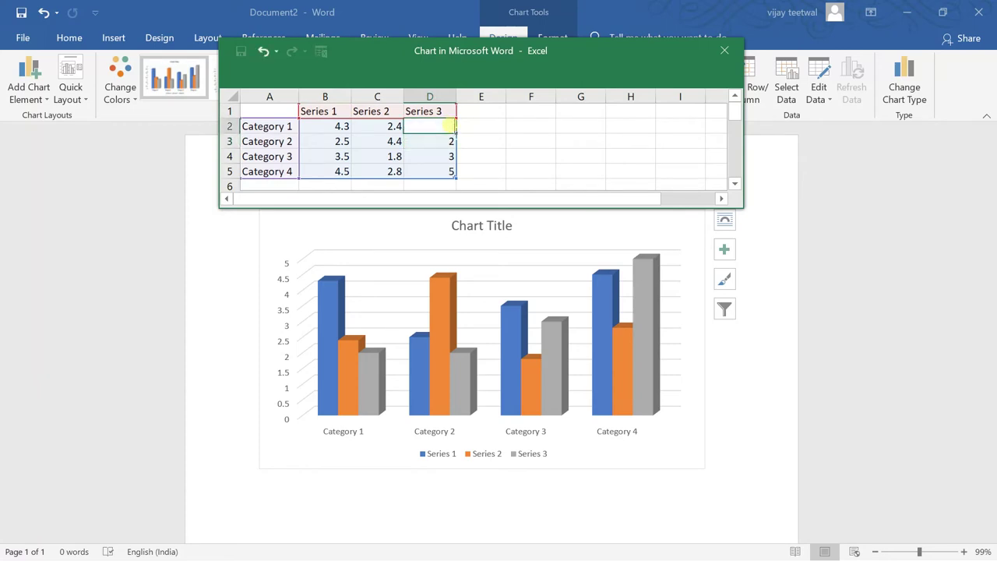
pyautogui.write('98')
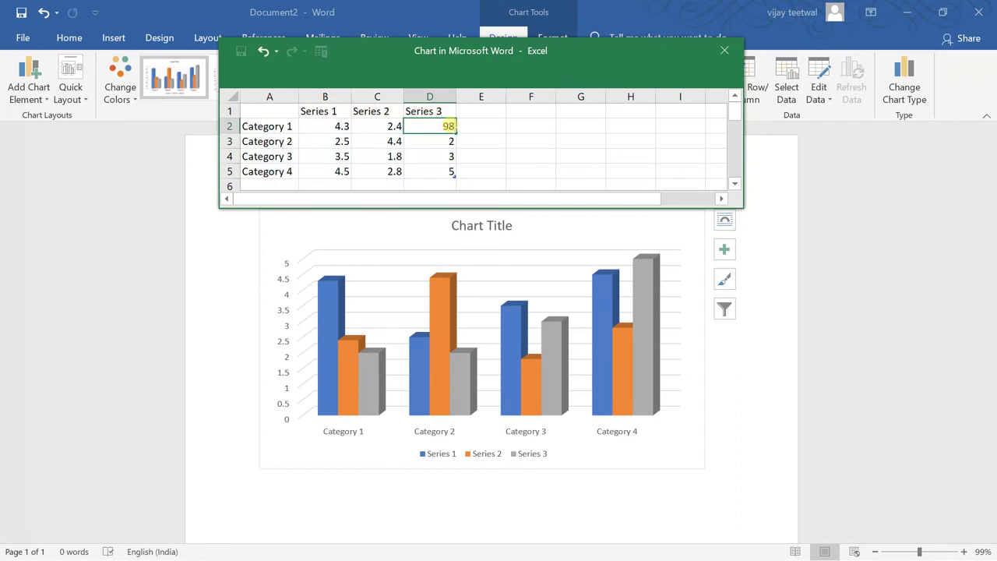
pyautogui.press('Return')
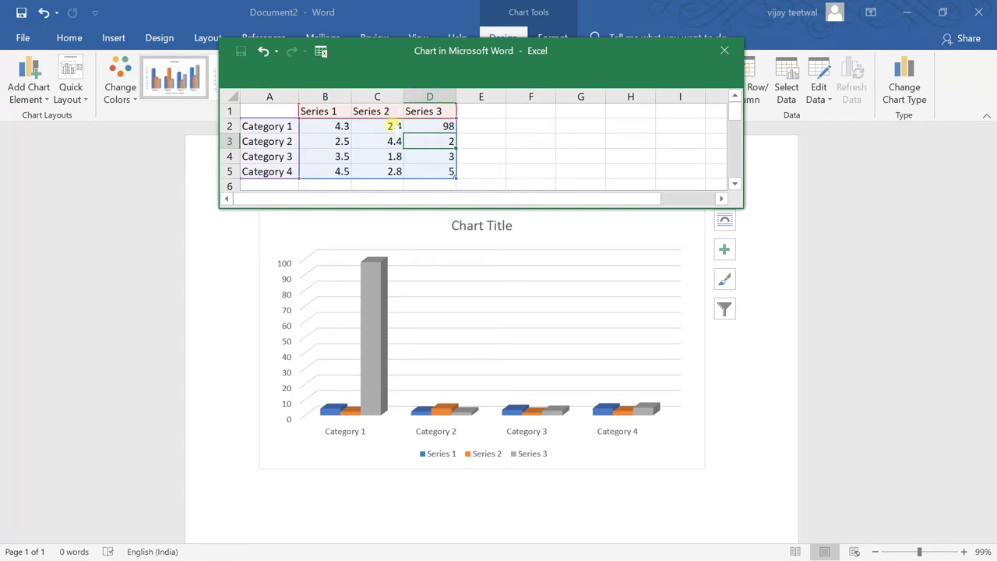
pyautogui.click(394, 126)
pyautogui.press('BackSpace')
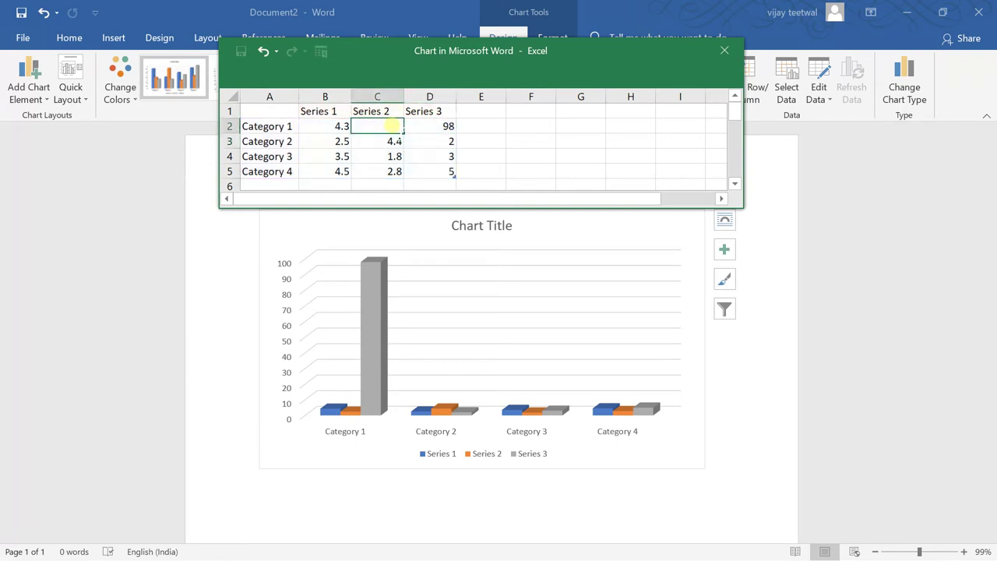
pyautogui.write('756')
pyautogui.press('BackSpace')
pyautogui.press('Return')
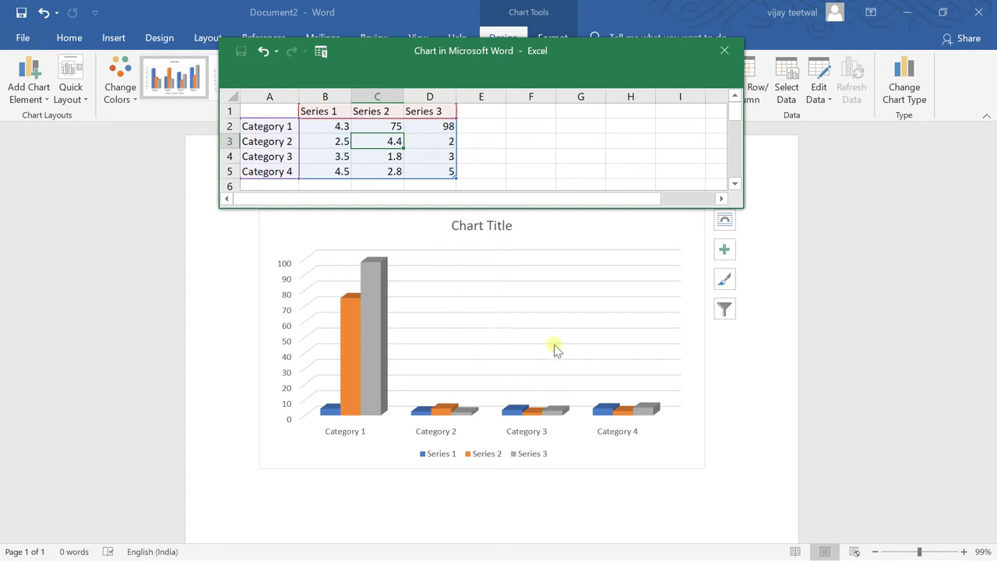
pyautogui.click(720, 50)
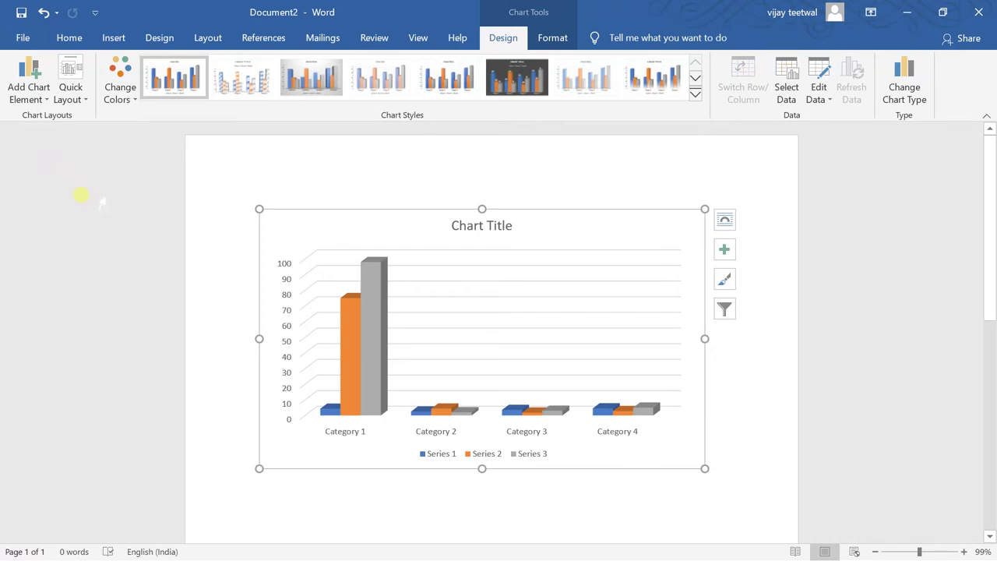
# Remove the chart's primary horizontal category axis
pyautogui.click(27, 97)
pyautogui.moveTo(35, 124)
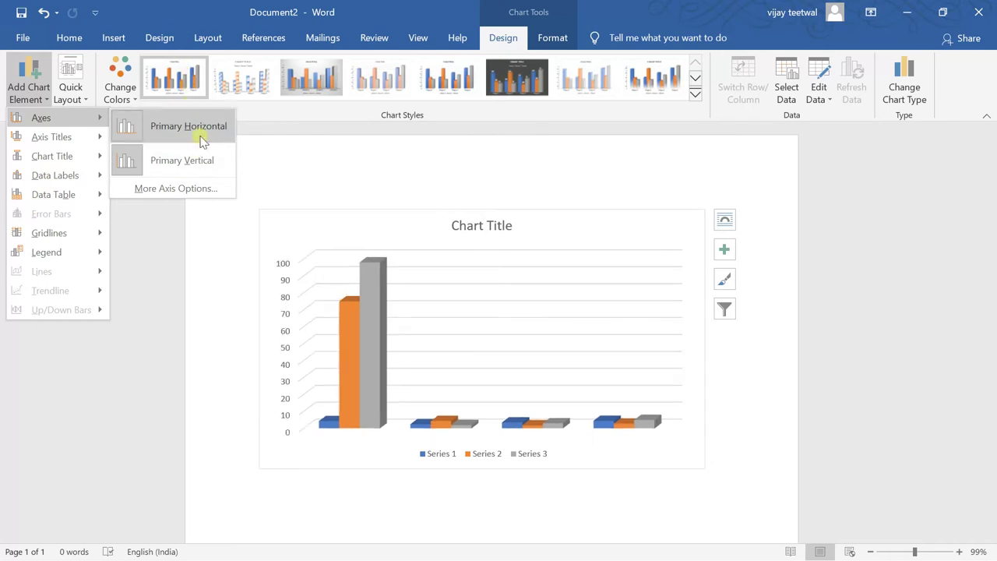
pyautogui.click(201, 138)
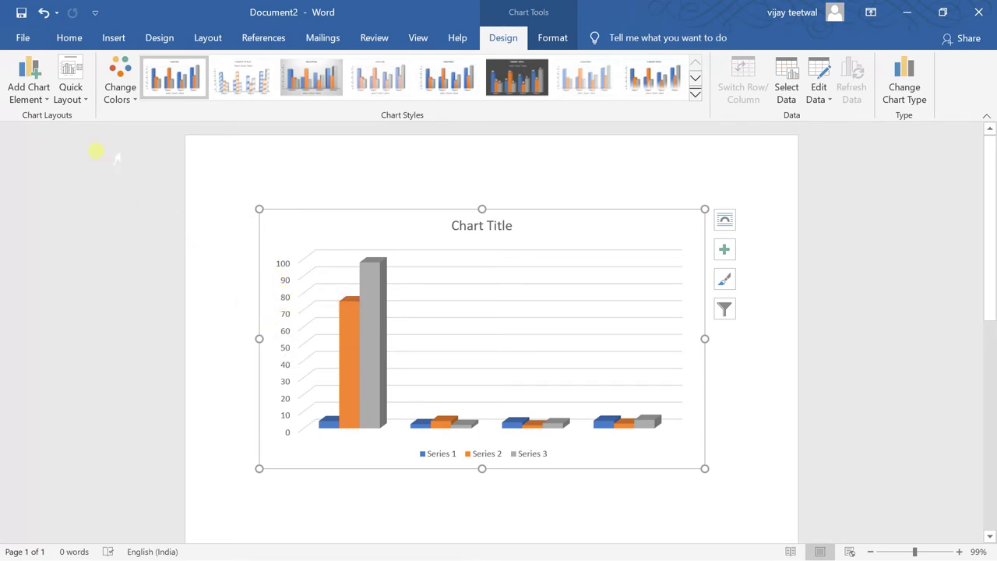
# Bring up the Data Table choices under Add Chart Element
pyautogui.click(46, 93)
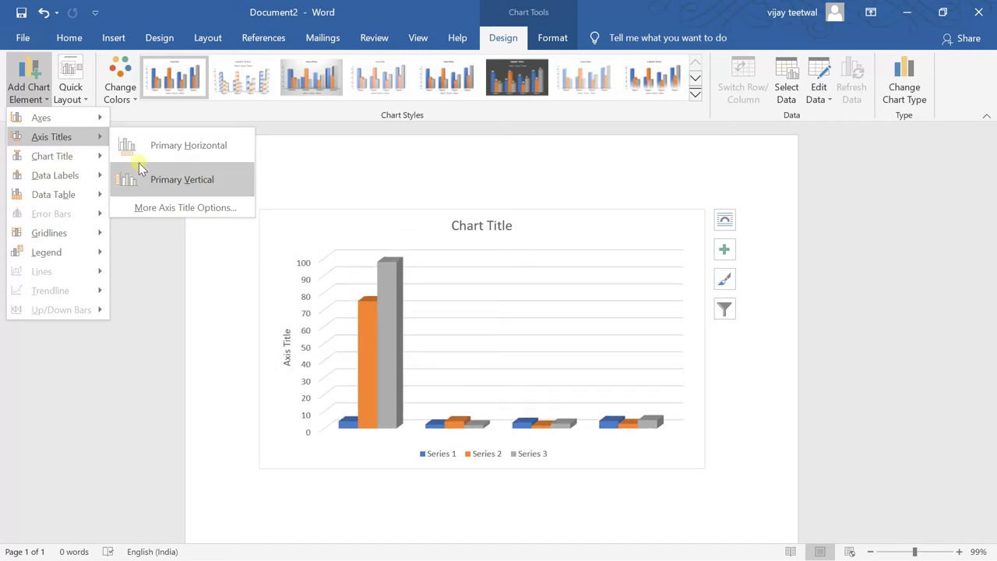
pyautogui.moveTo(65, 160)
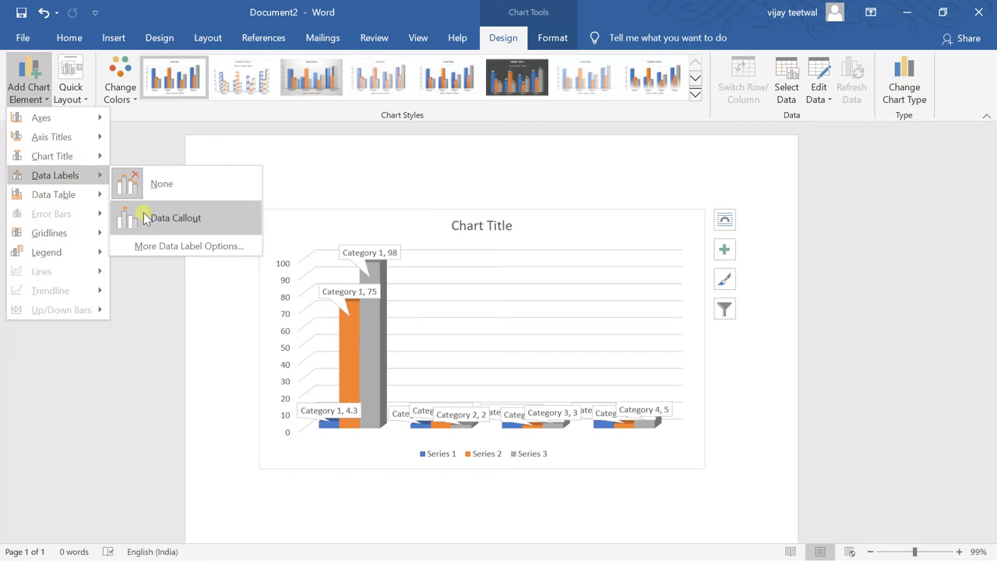
pyautogui.moveTo(68, 202)
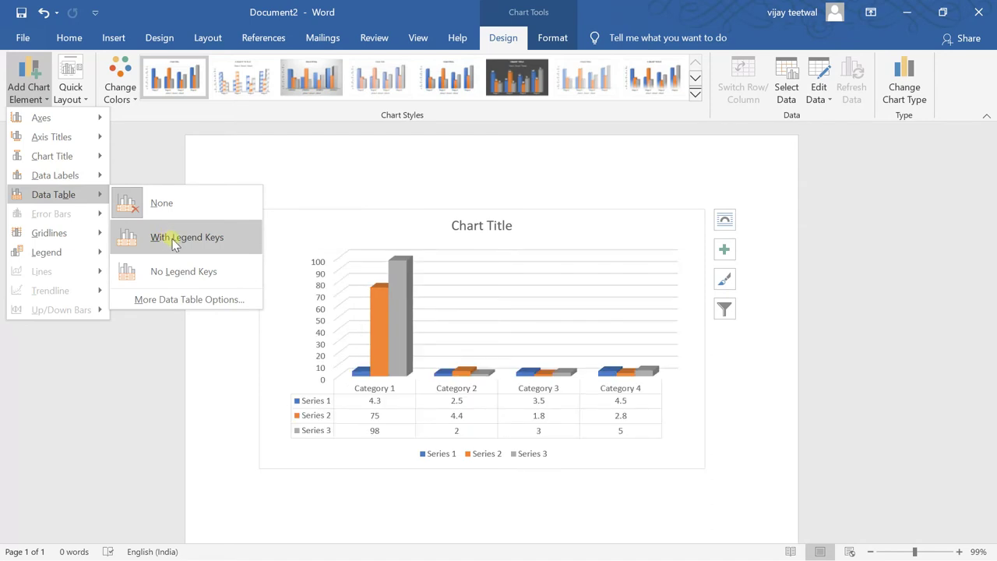
# Add a data table with legend keys and position the legend at the bottom
pyautogui.click(170, 238)
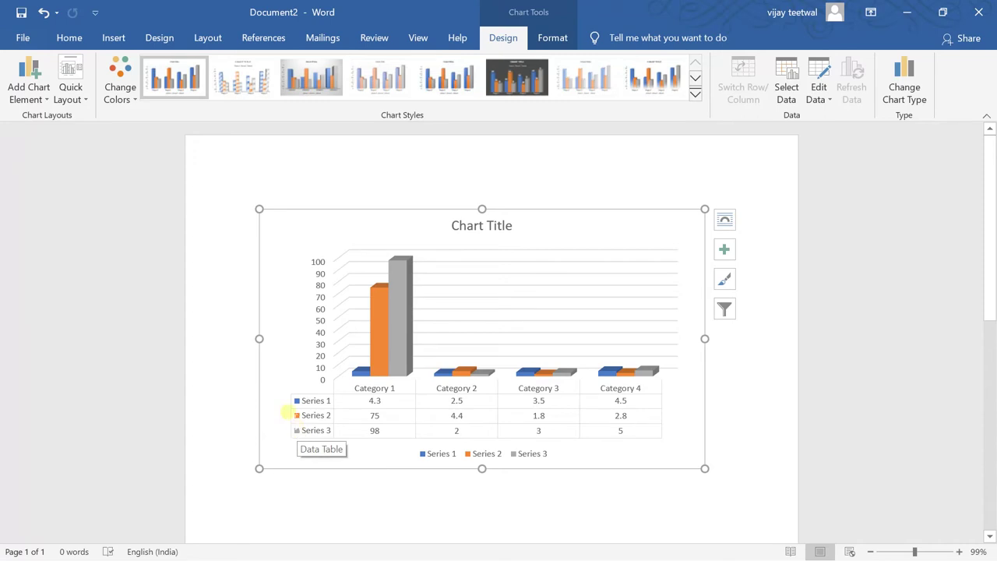
pyautogui.click(28, 87)
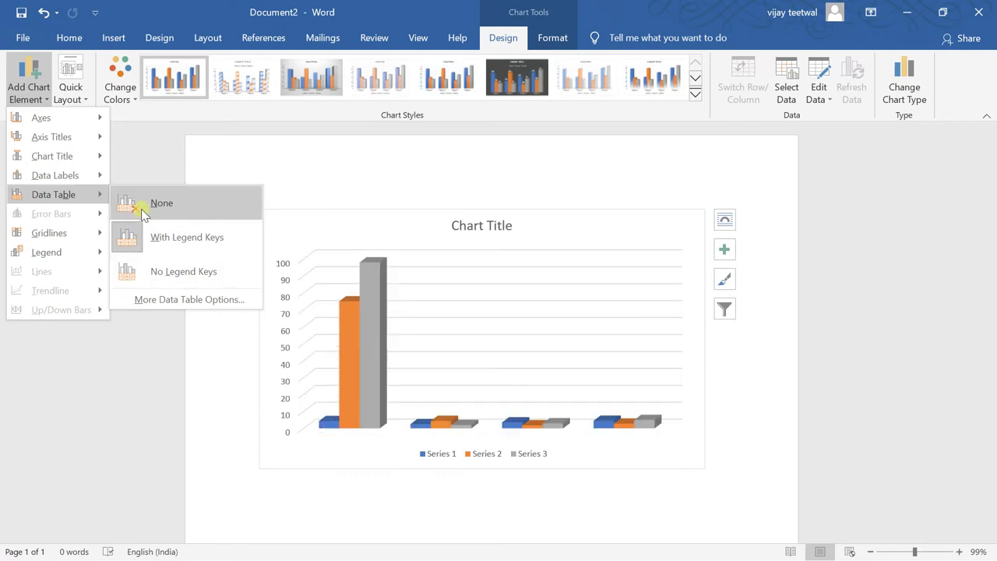
pyautogui.moveTo(78, 233)
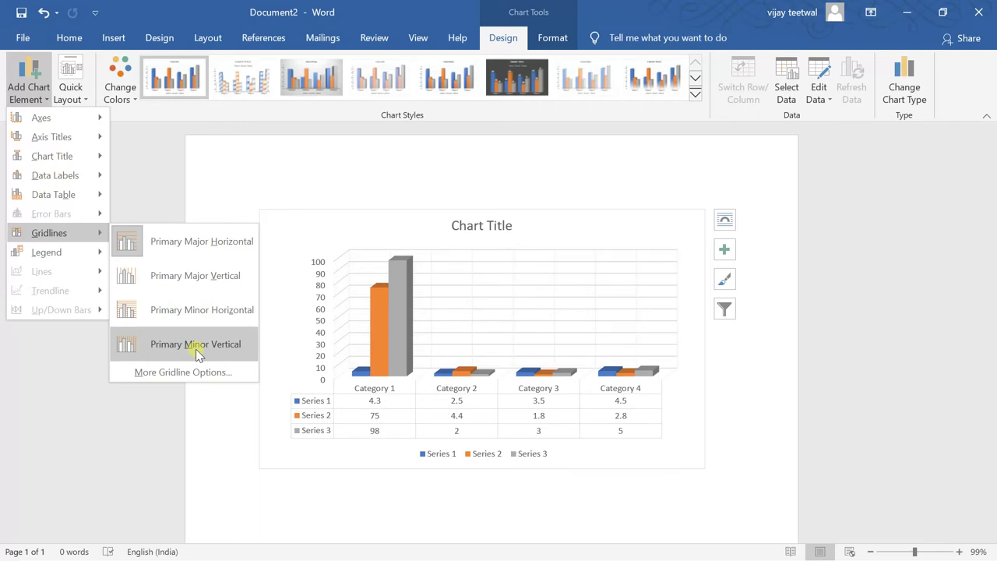
pyautogui.moveTo(44, 258)
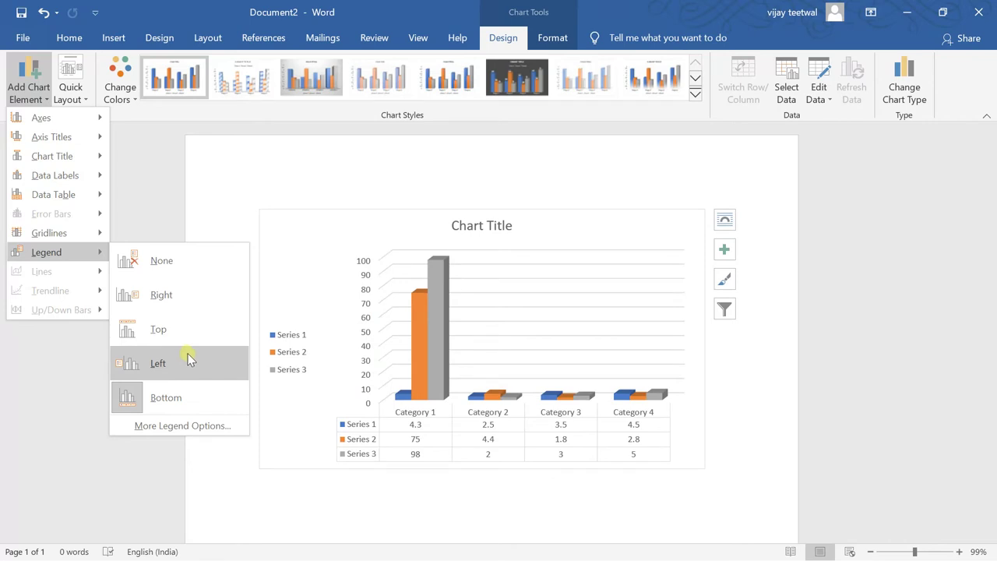
pyautogui.click(173, 395)
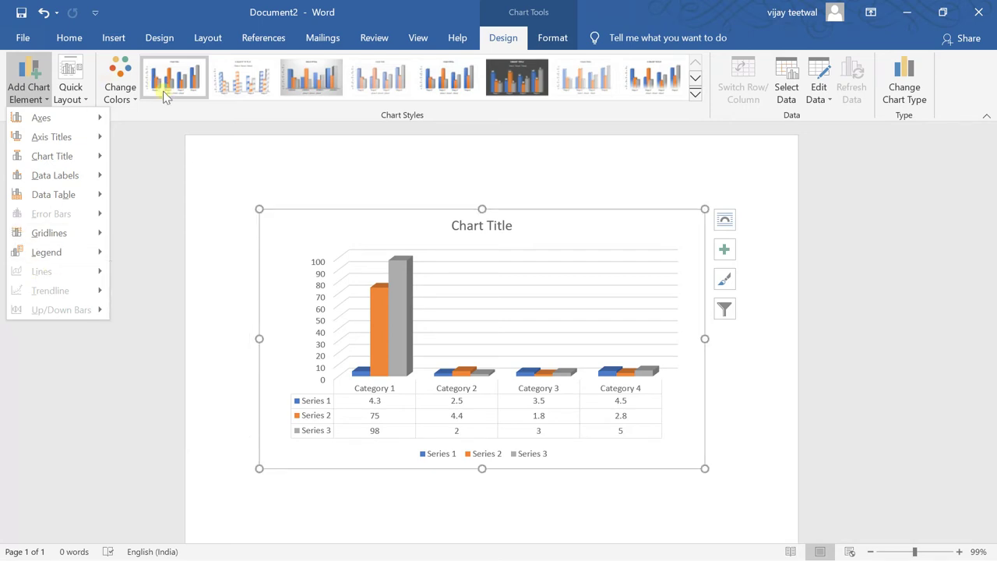
# Browse the Quick Layout and Change Colors options without applying any
pyautogui.click(71, 87)
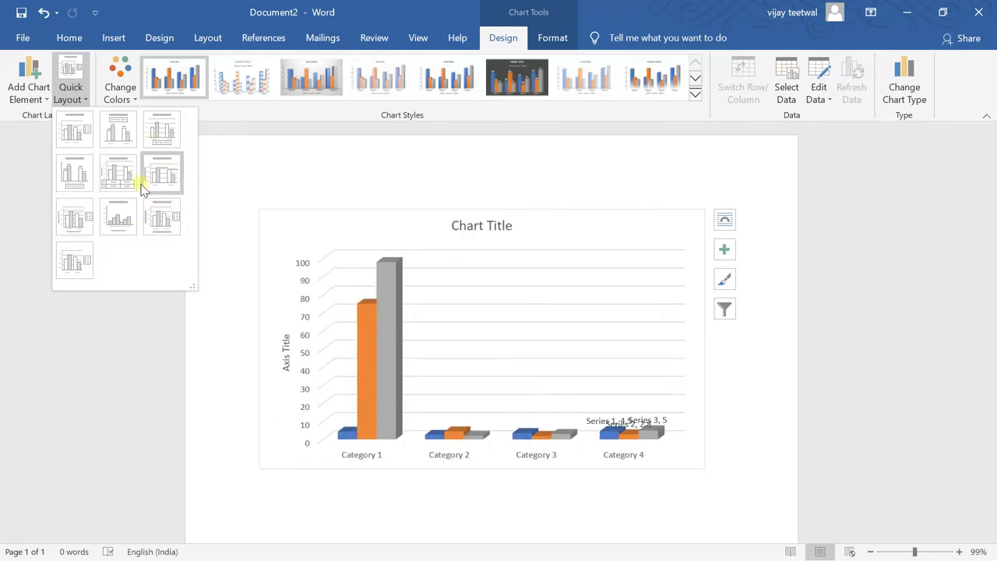
pyautogui.click(122, 100)
pyautogui.click(122, 99)
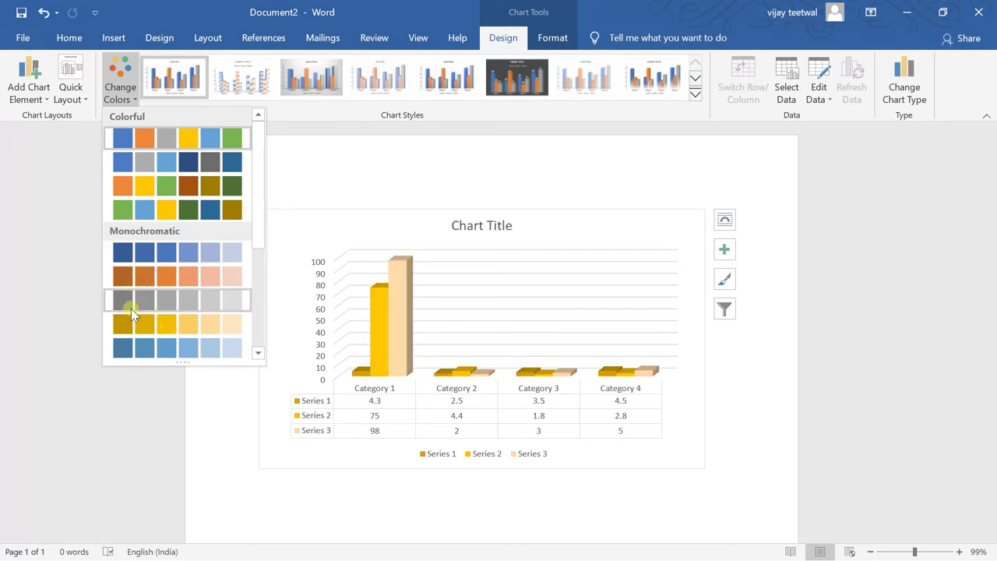
# Try the hatched and gradient chart styles, then settle on the dark style 6
pyautogui.click(244, 66)
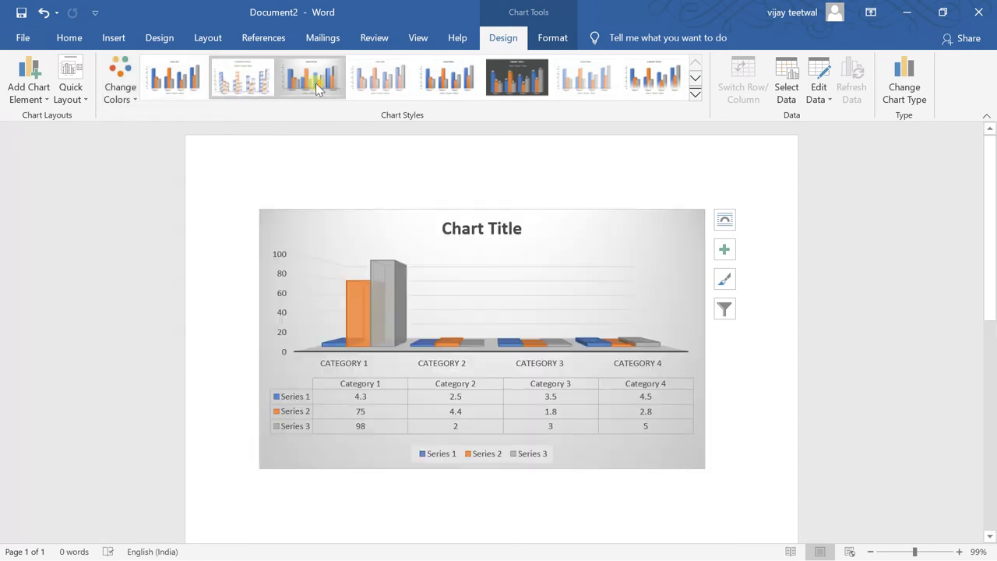
pyautogui.click(315, 83)
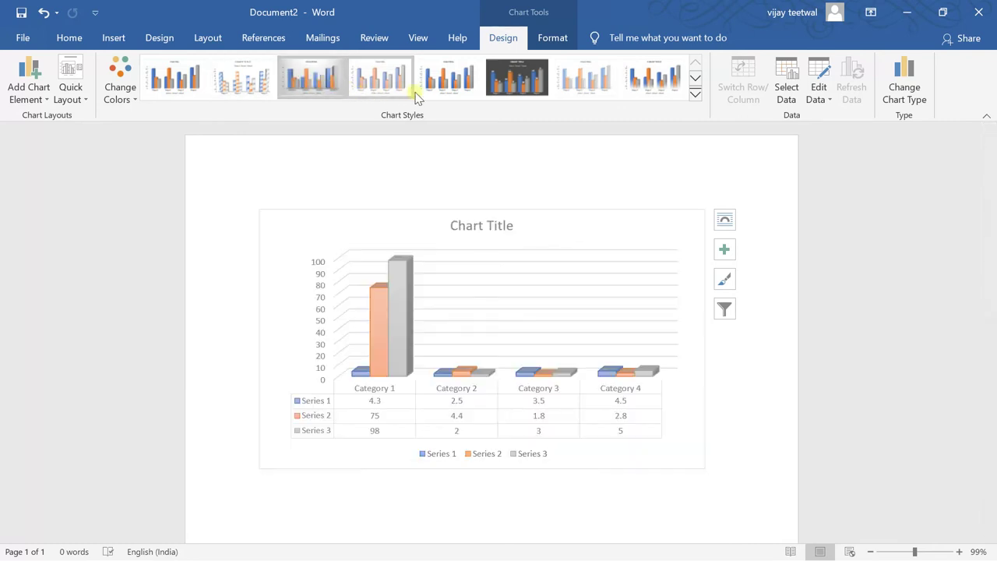
pyautogui.click(512, 97)
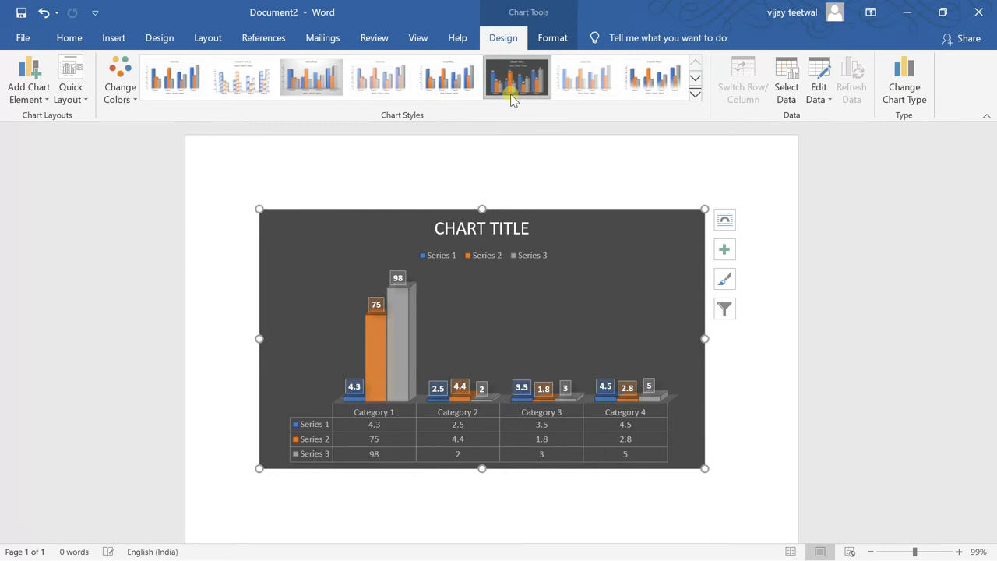
pyautogui.click(695, 95)
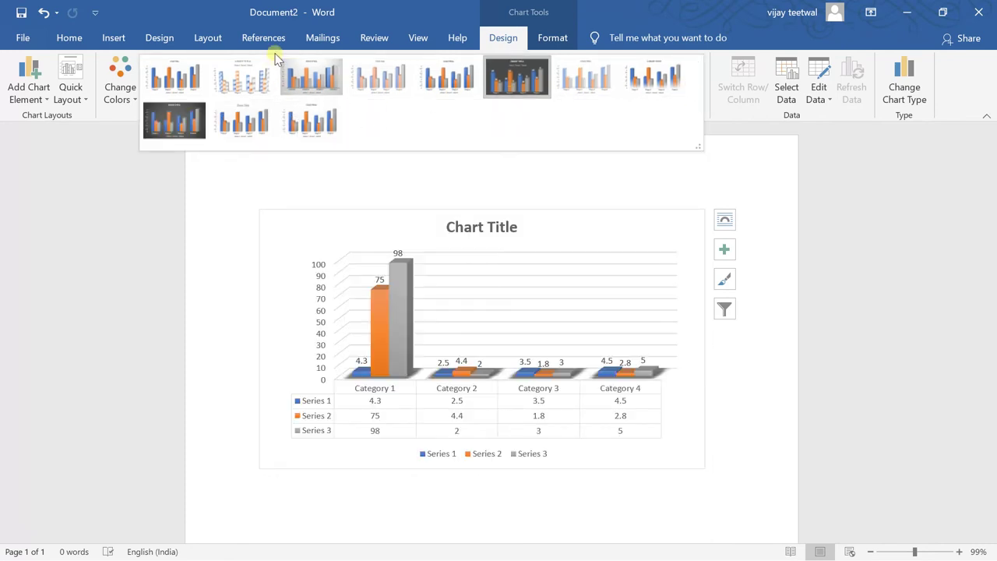
pyautogui.press('Escape')
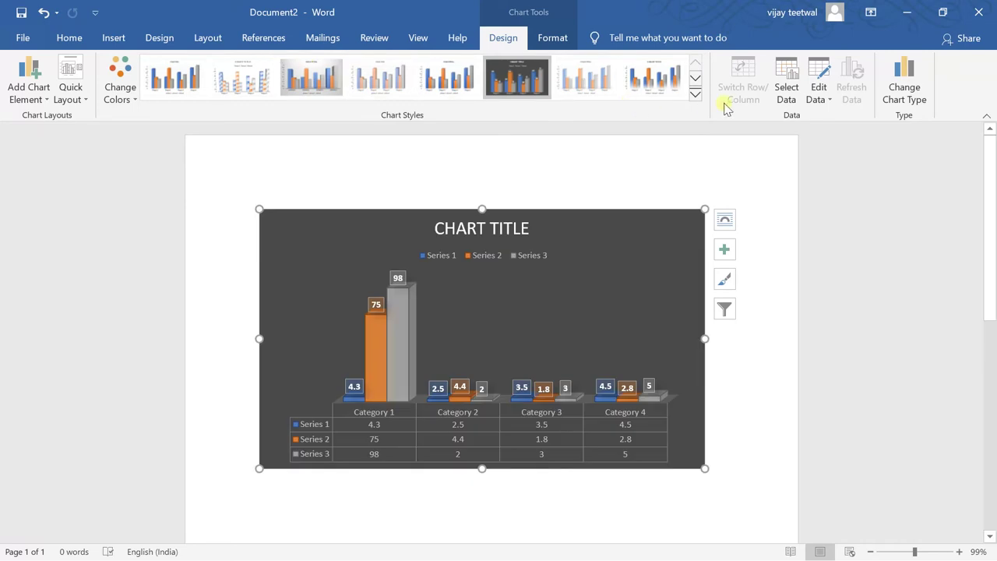
pyautogui.click(779, 109)
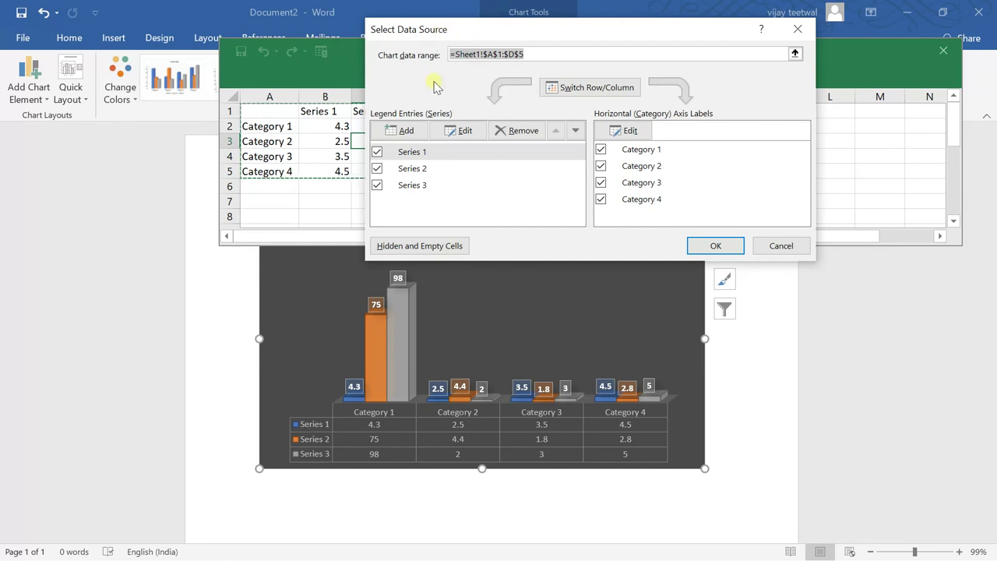
# Uncheck Series 1, Series 2, Category 1 and Category 2 in Select Data Source and apply
pyautogui.click(387, 152)
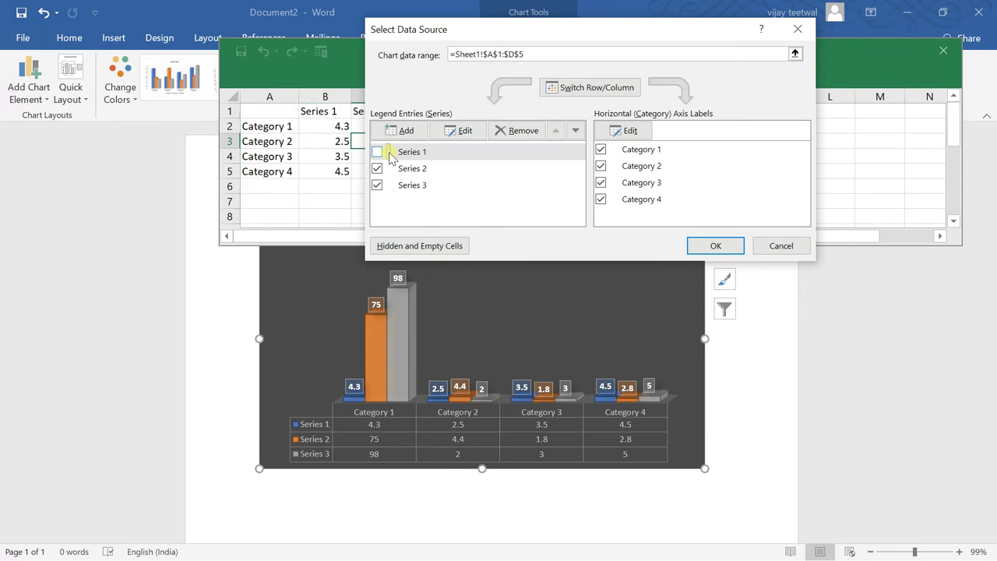
pyautogui.click(378, 168)
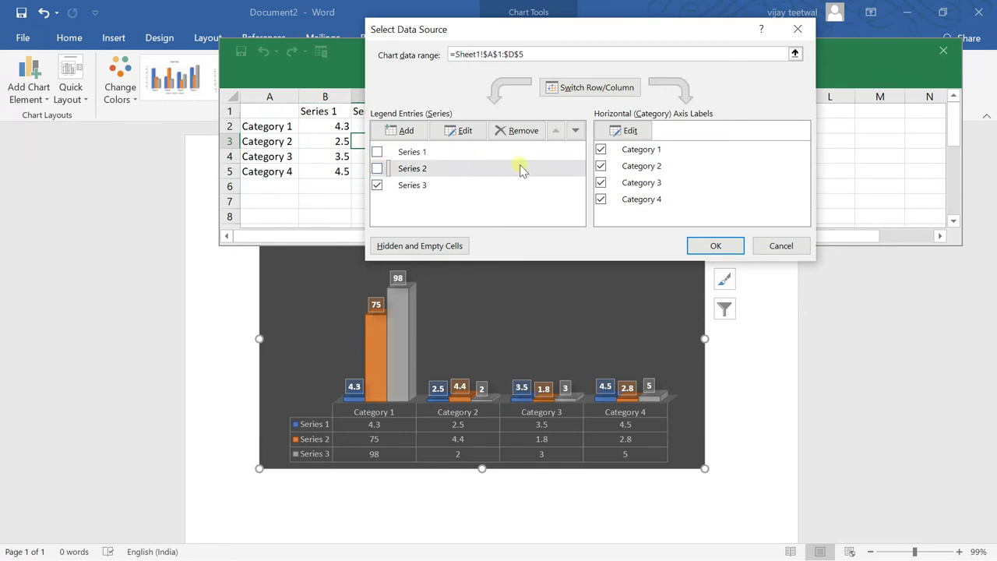
pyautogui.press('Tab')
pyautogui.press('Tab')
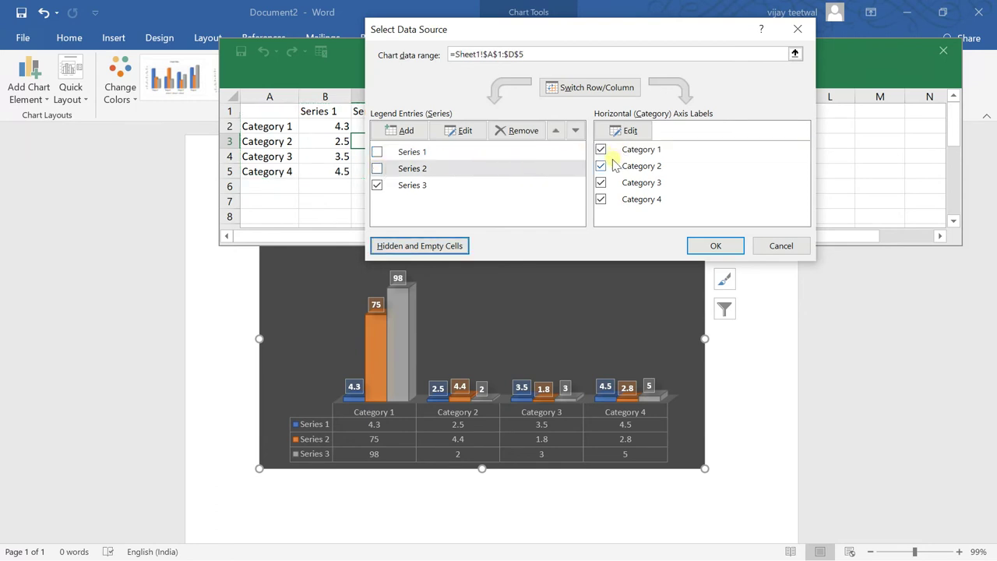
pyautogui.click(602, 166)
pyautogui.click(602, 148)
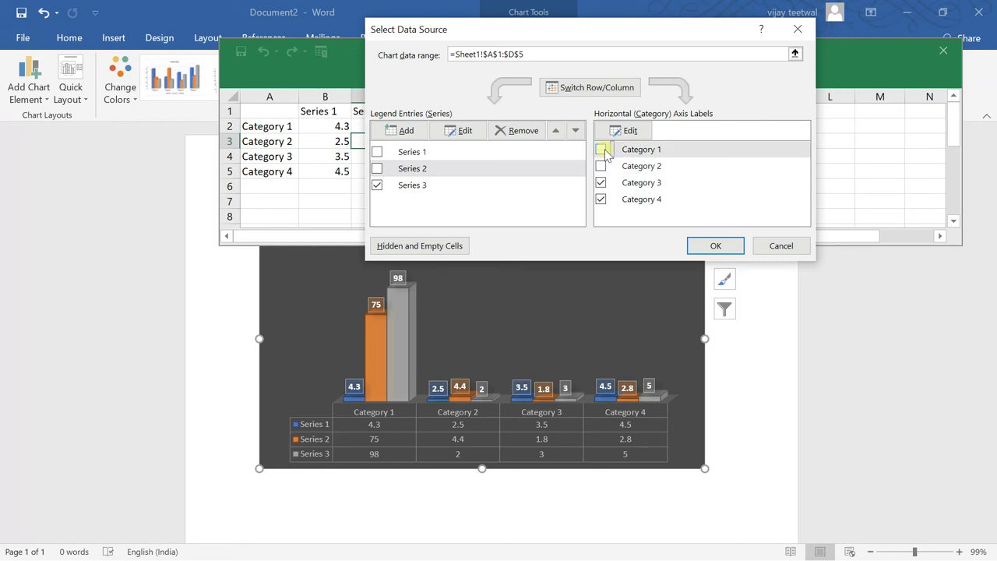
pyautogui.click(701, 245)
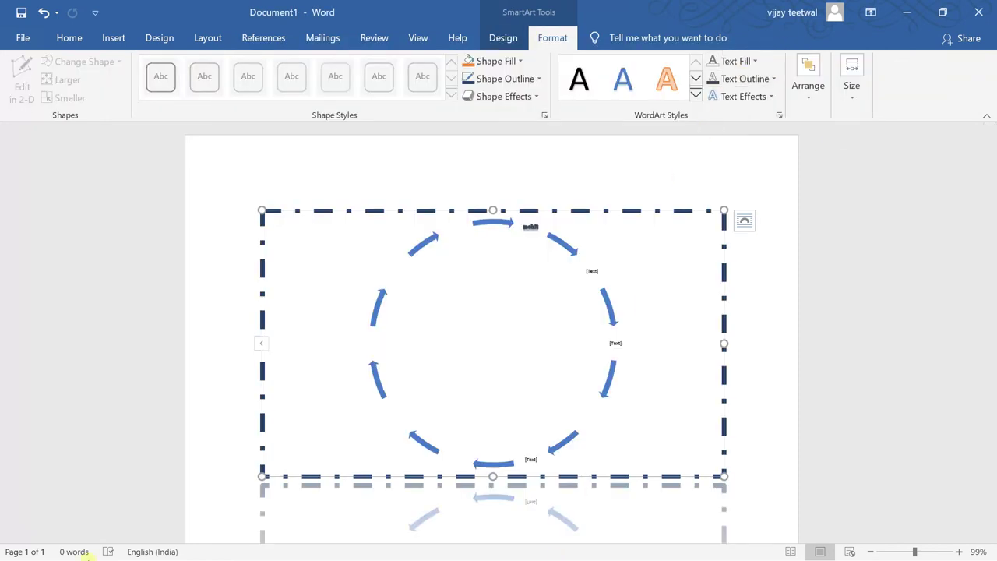
pyautogui.click(6, 552)
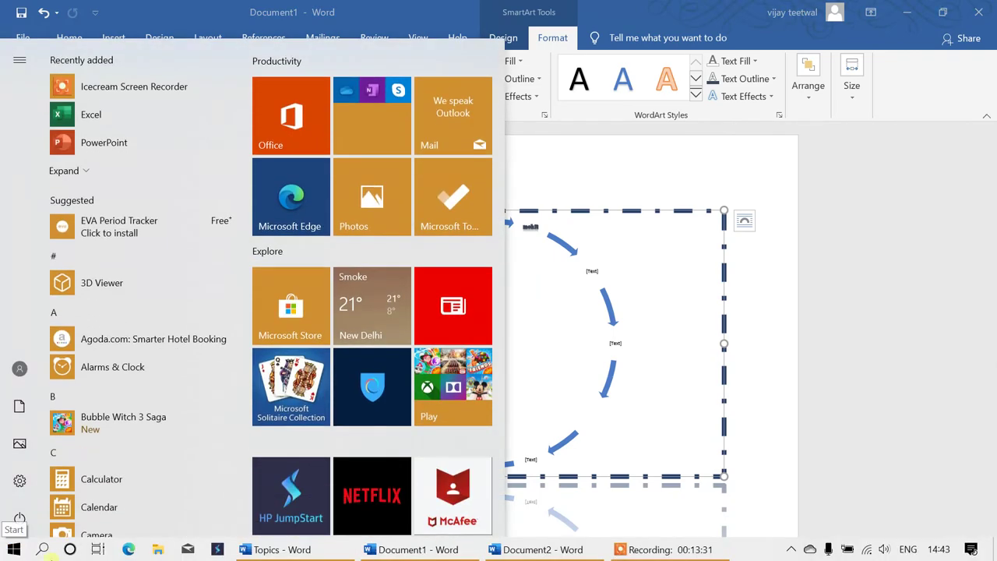
pyautogui.click(415, 551)
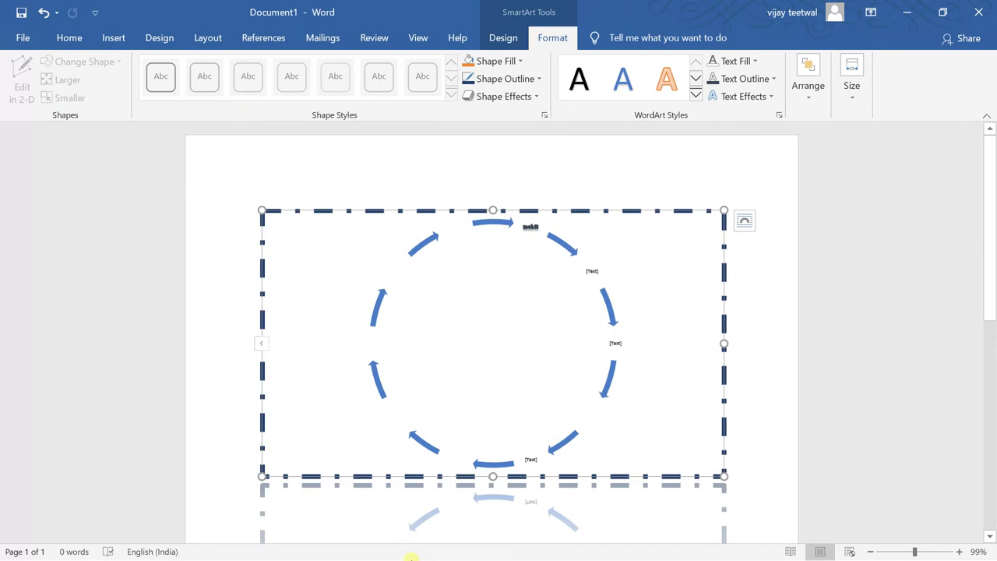
pyautogui.press('super')
pyautogui.moveTo(543, 549)
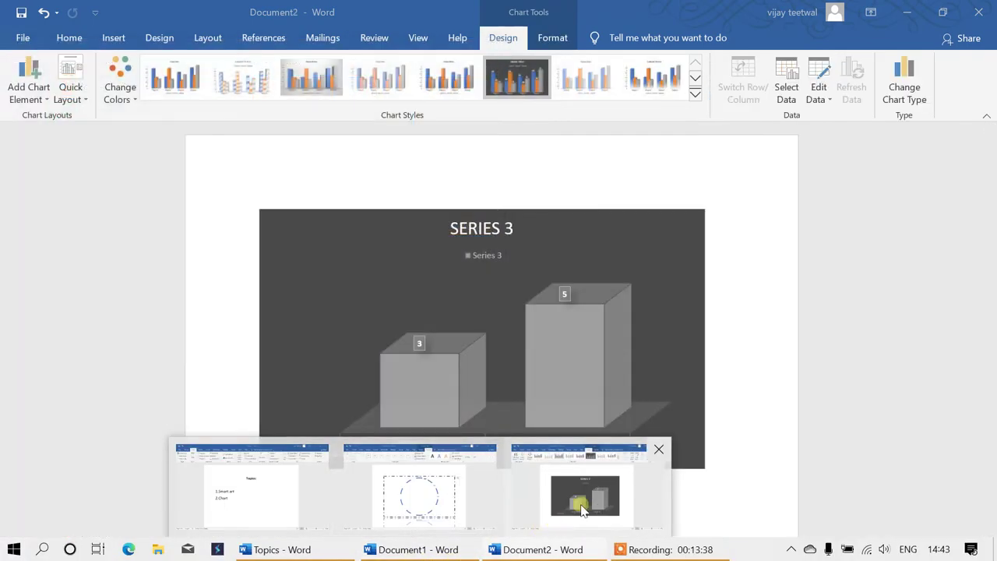
pyautogui.click(578, 505)
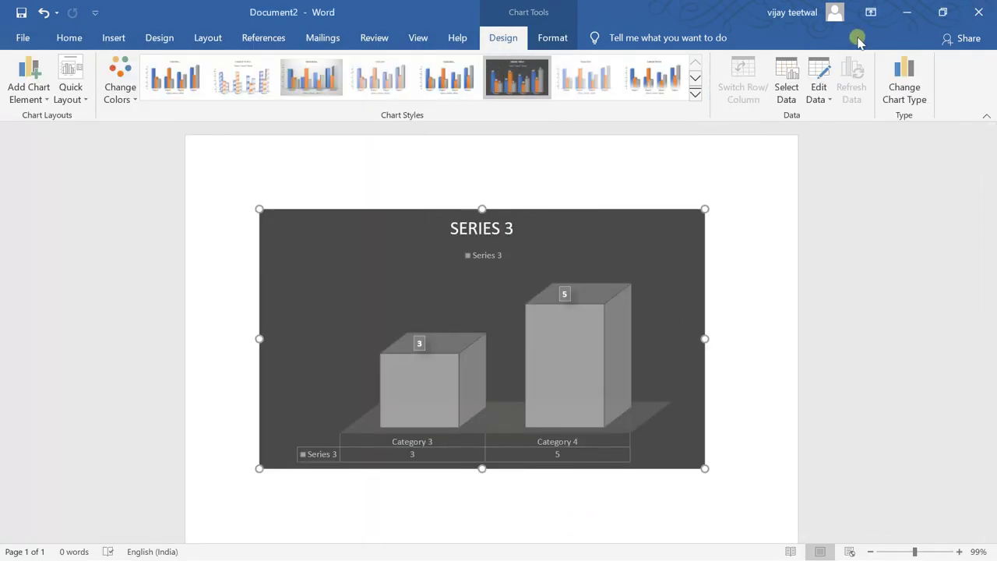
# Rename headers B1, C1 and D1 to loss, profit and rejection, then close the data sheet
pyautogui.click(818, 96)
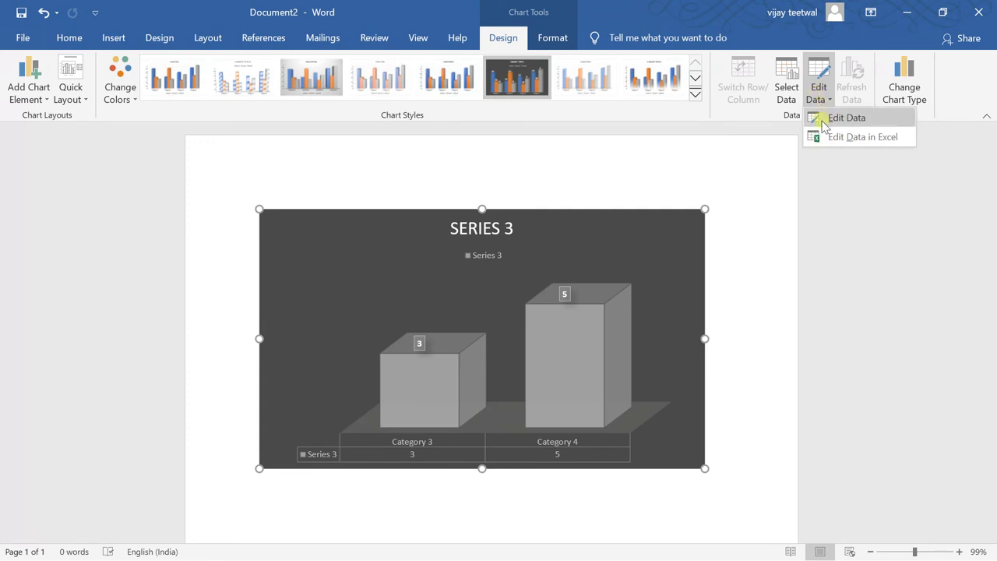
pyautogui.click(846, 118)
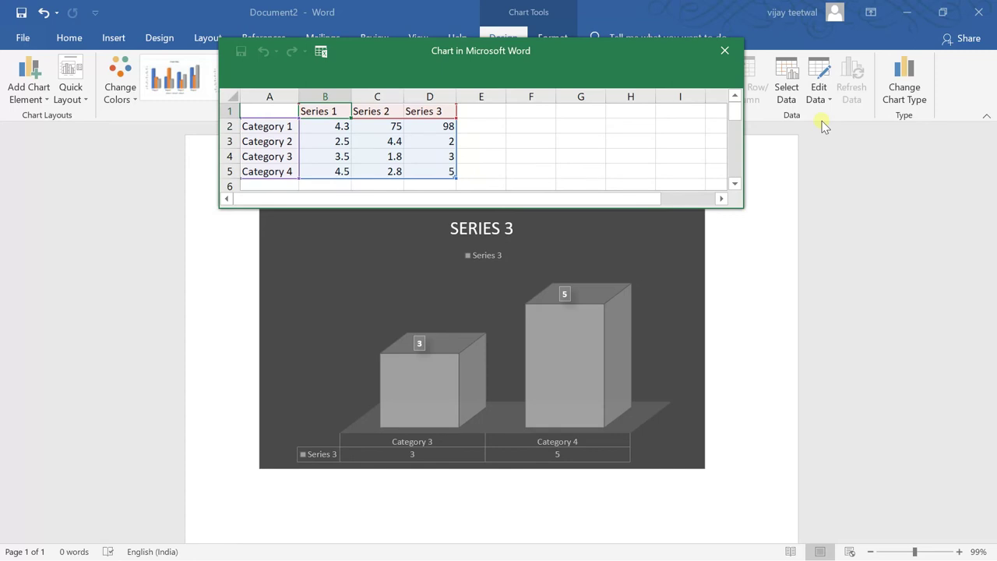
pyautogui.press('Delete')
pyautogui.write('lo')
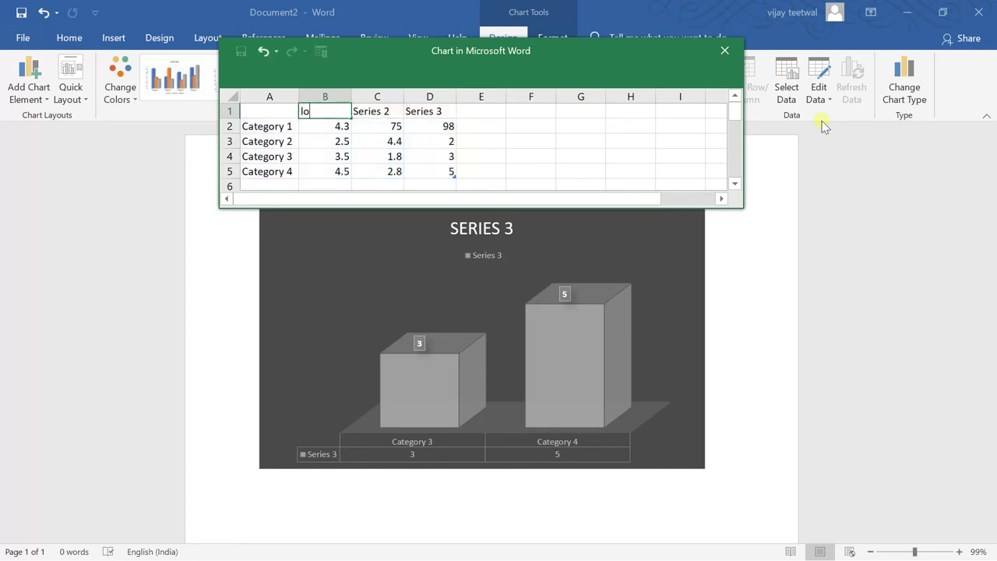
pyautogui.write('ss')
pyautogui.press('Tab')
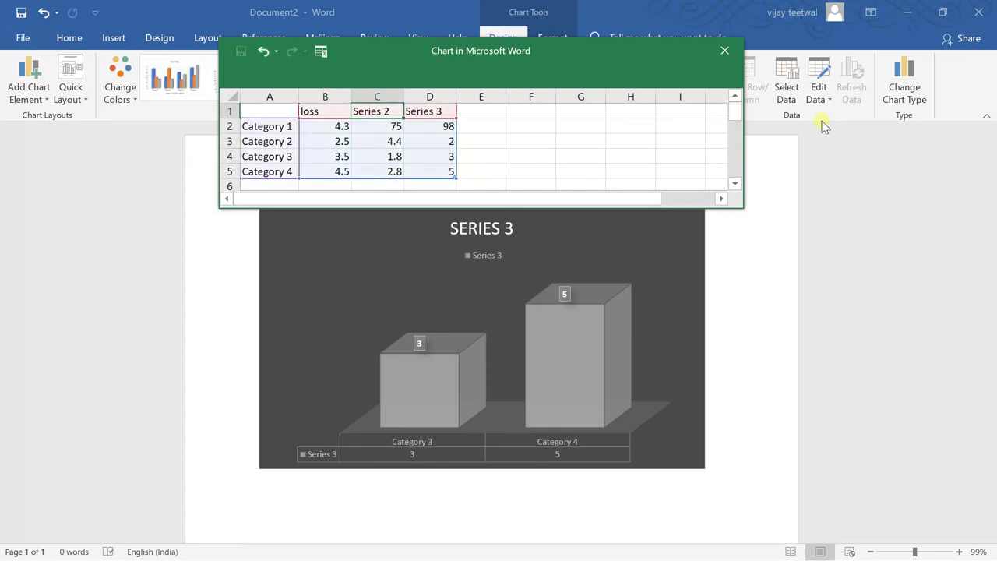
pyautogui.write('prof')
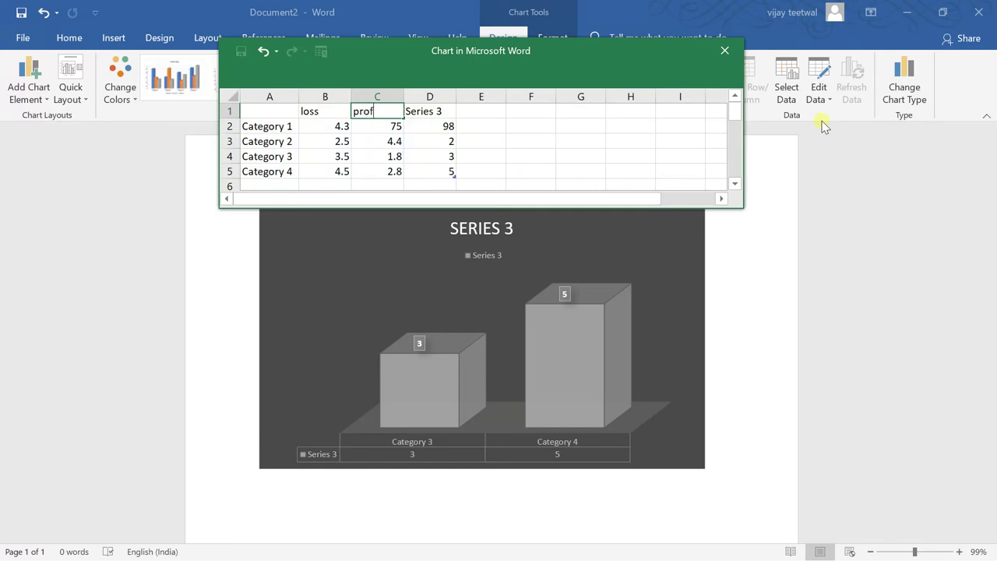
pyautogui.write('it')
pyautogui.press('Tab')
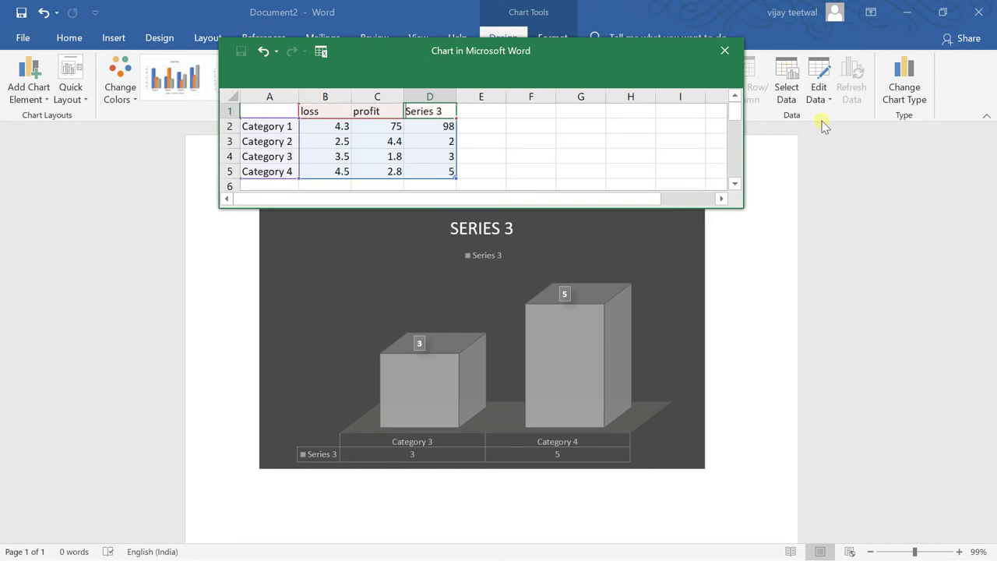
pyautogui.write('rejec')
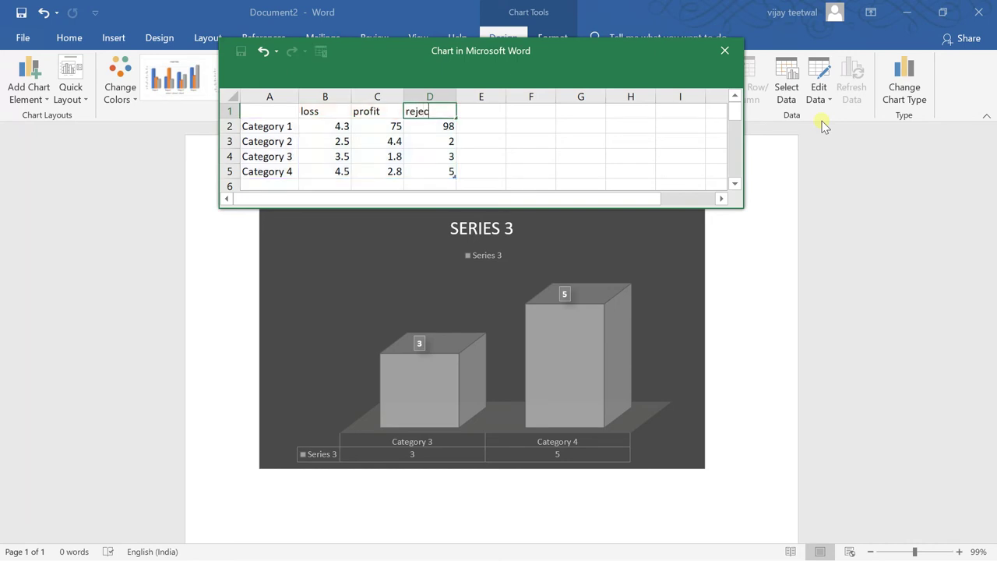
pyautogui.write('tion')
pyautogui.press('Return')
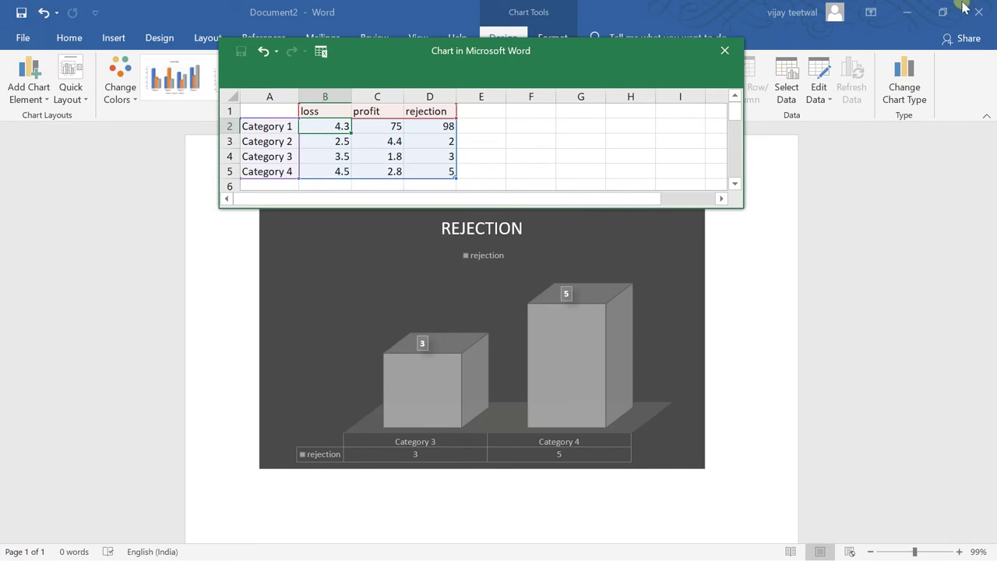
pyautogui.click(725, 52)
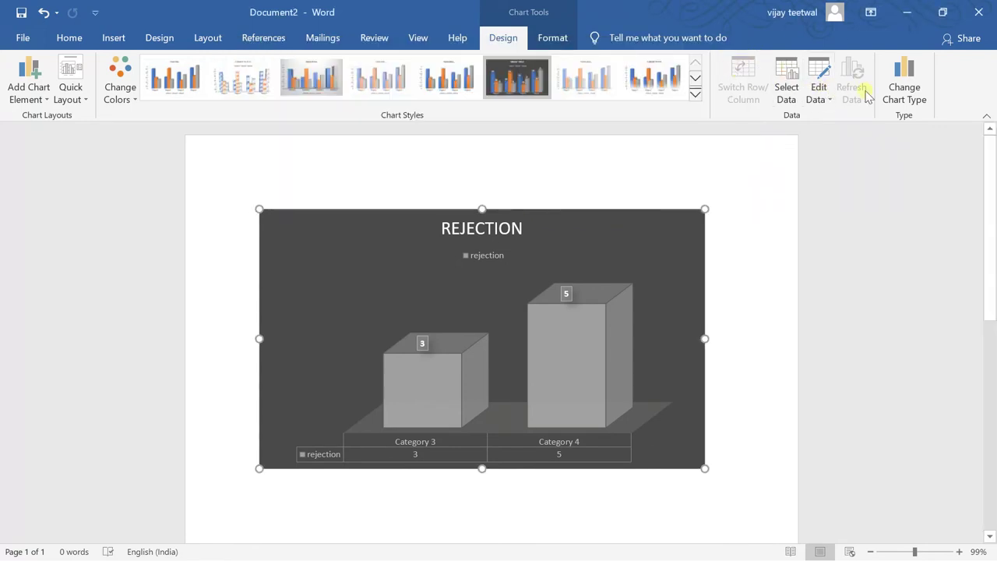
# Change the REJECTION chart's type to Pie, splitting Category 3 (3) and Category 4 (5)
pyautogui.click(896, 94)
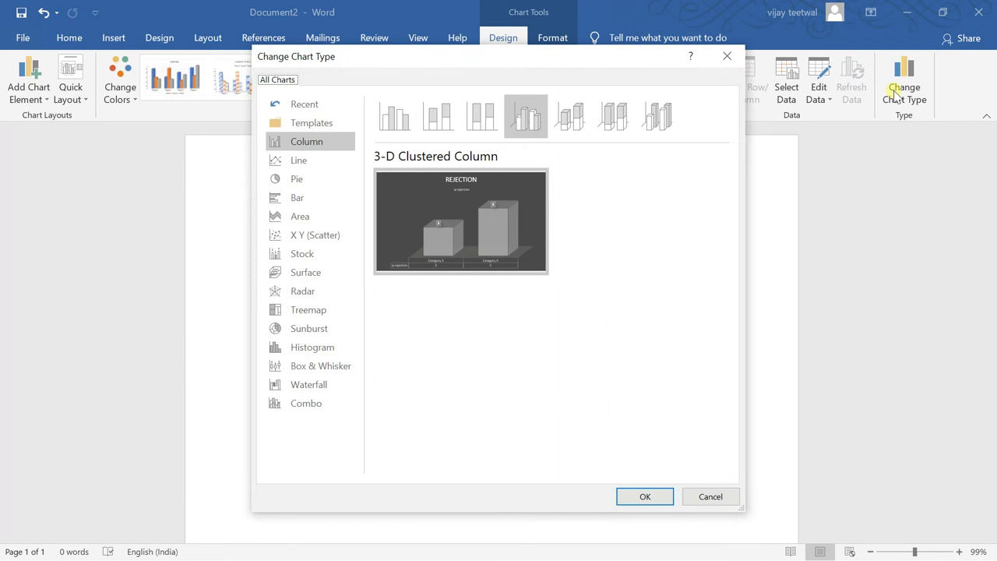
pyautogui.click(297, 196)
pyautogui.click(298, 179)
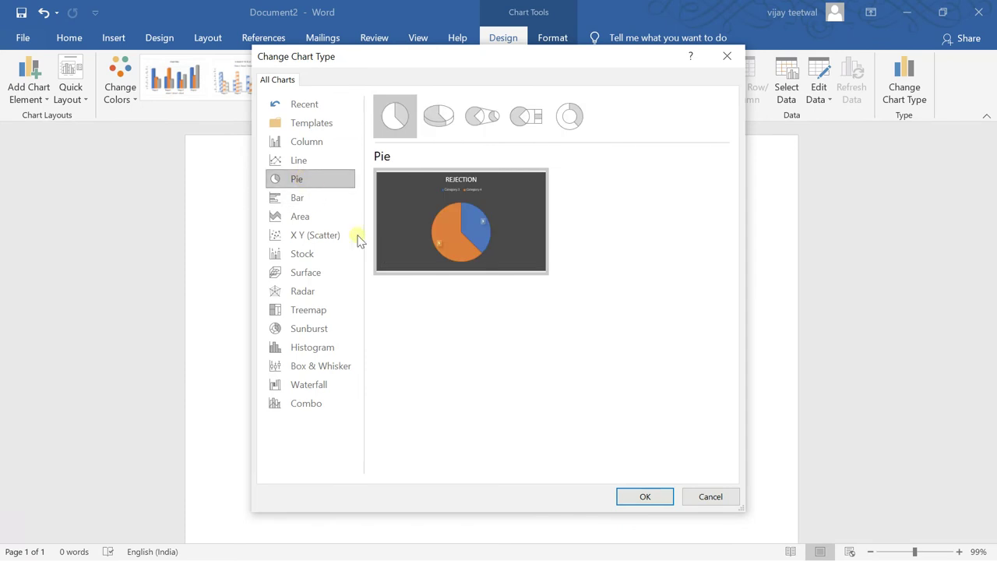
pyautogui.click(638, 496)
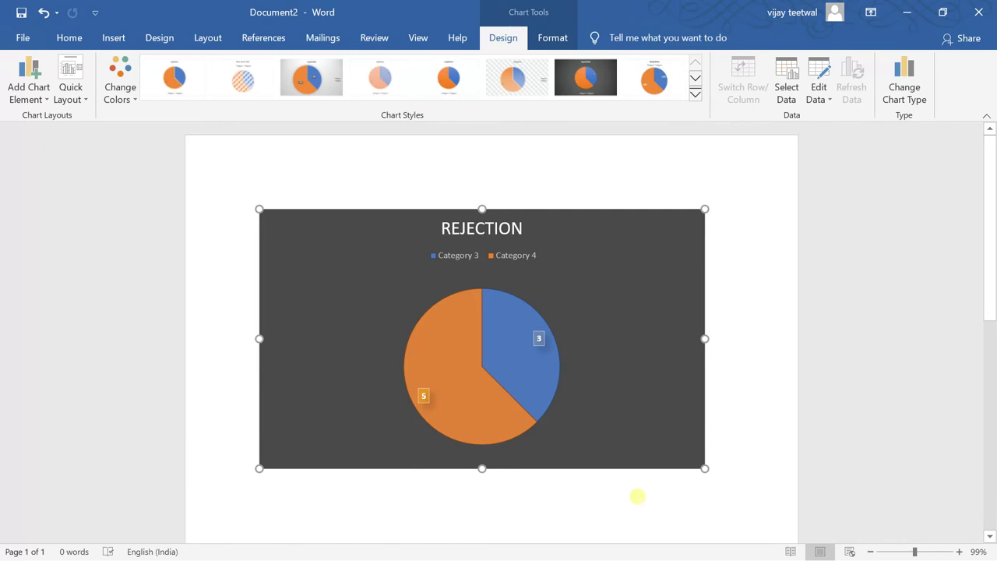
# Add the loss and profit series and Categories 1 and 2 to the chart's data
pyautogui.click(788, 98)
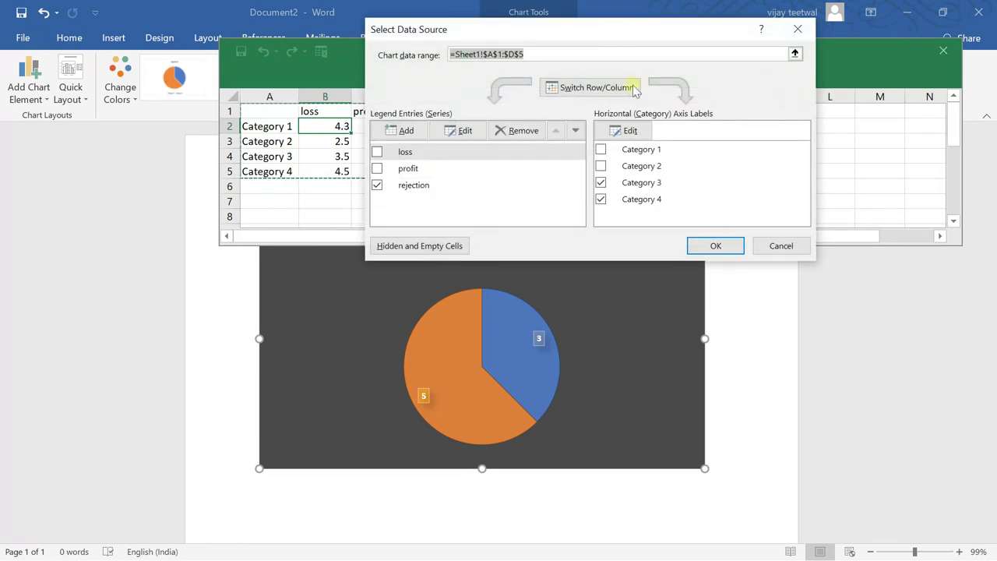
pyautogui.click(377, 152)
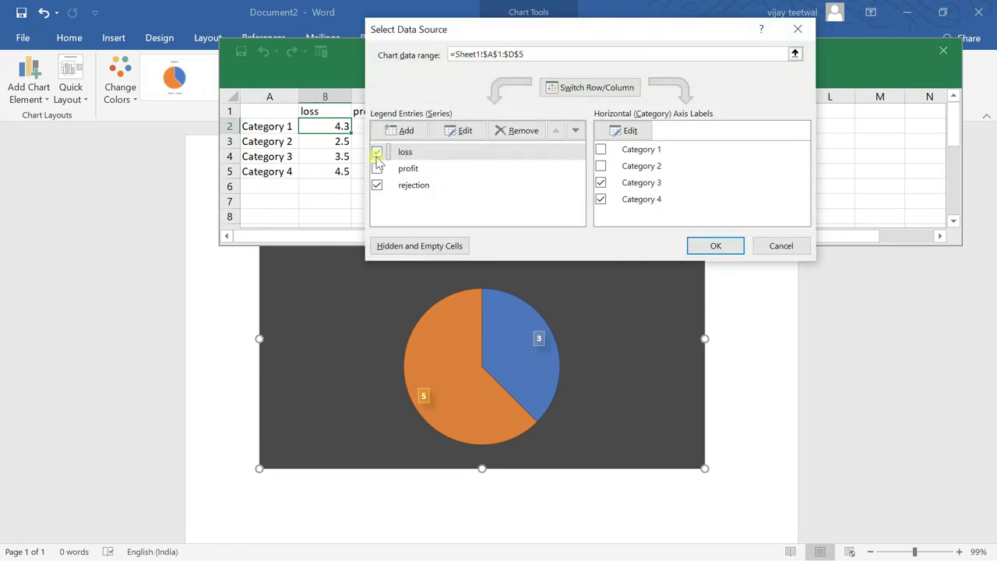
pyautogui.click(377, 169)
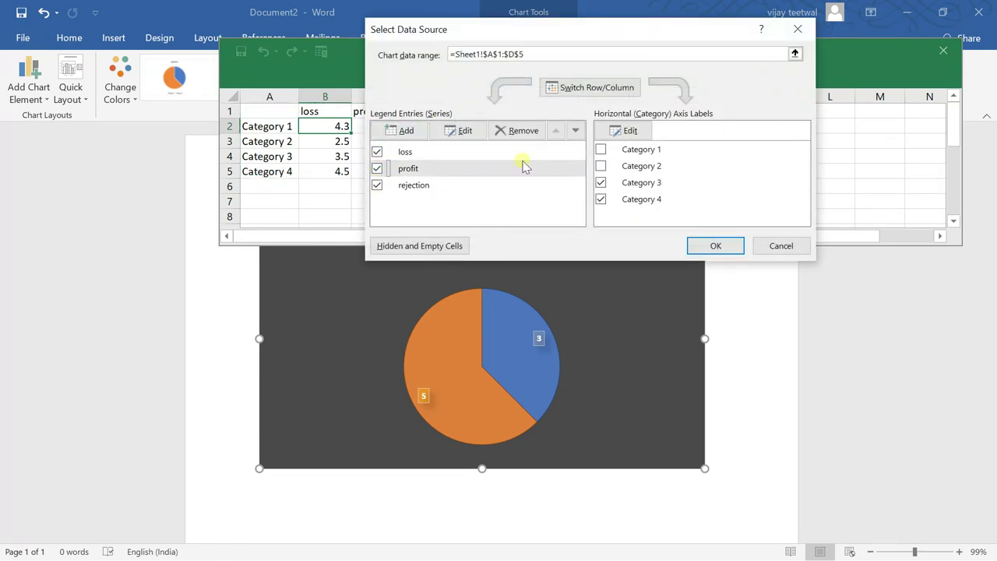
pyautogui.click(600, 166)
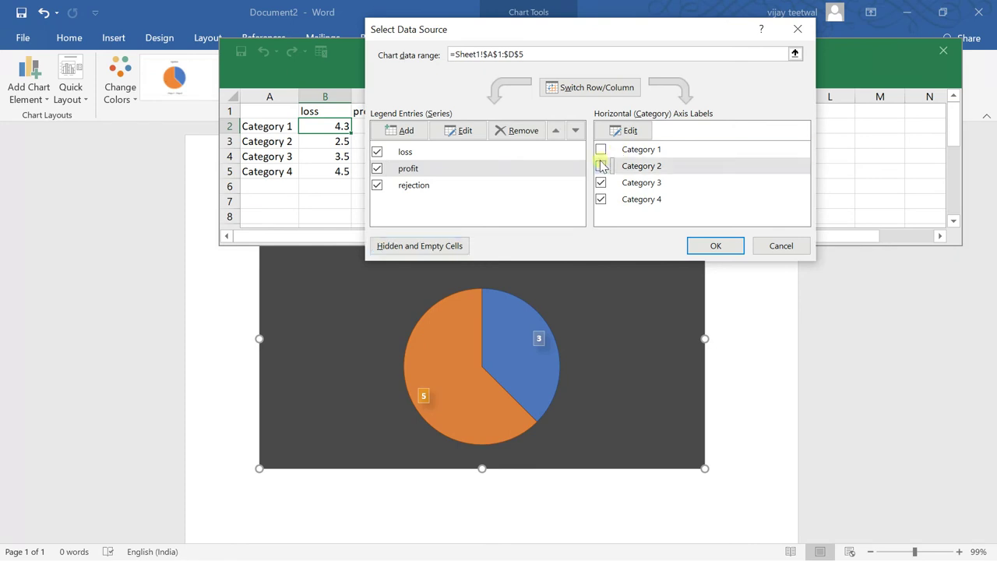
pyautogui.click(601, 149)
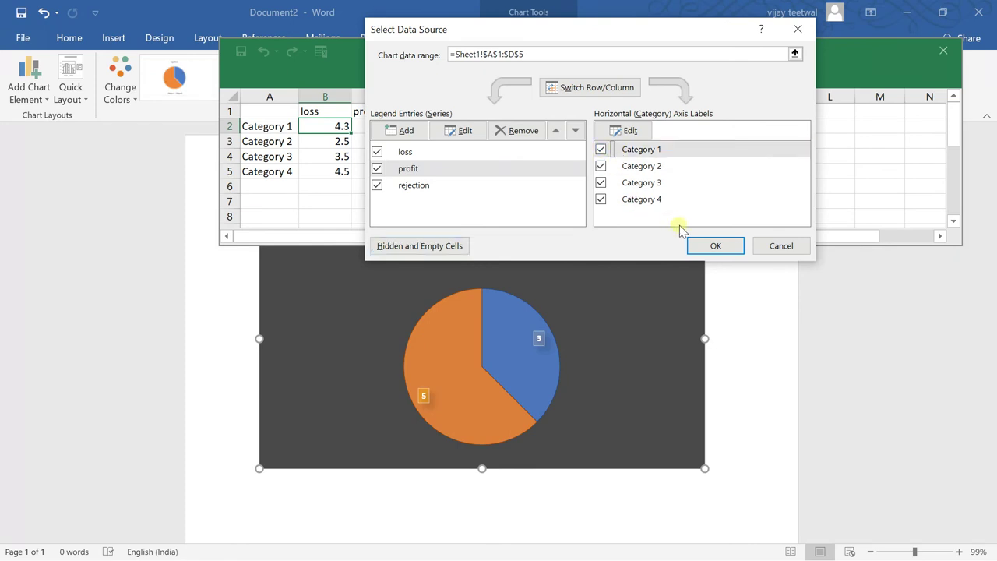
pyautogui.click(703, 246)
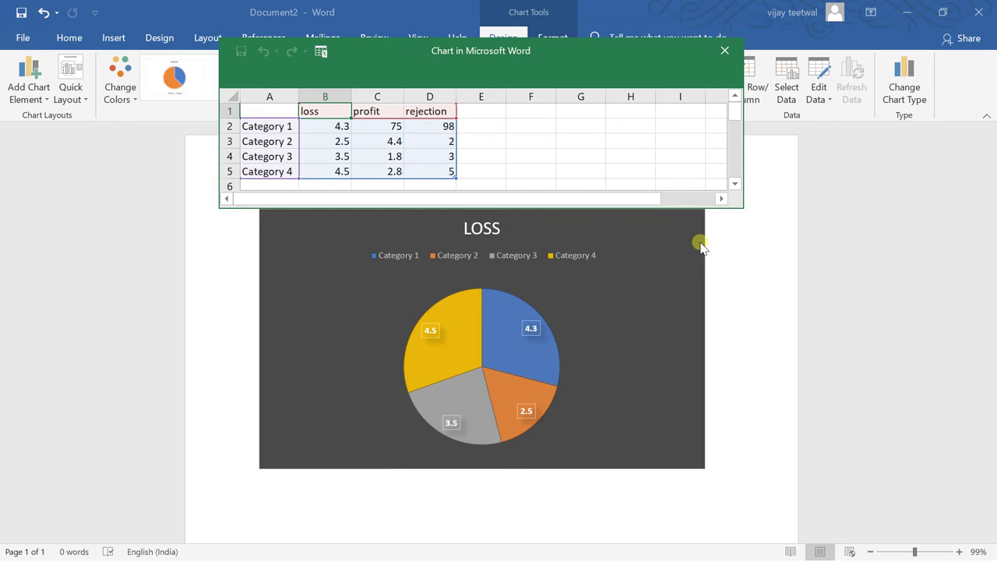
pyautogui.press('Right')
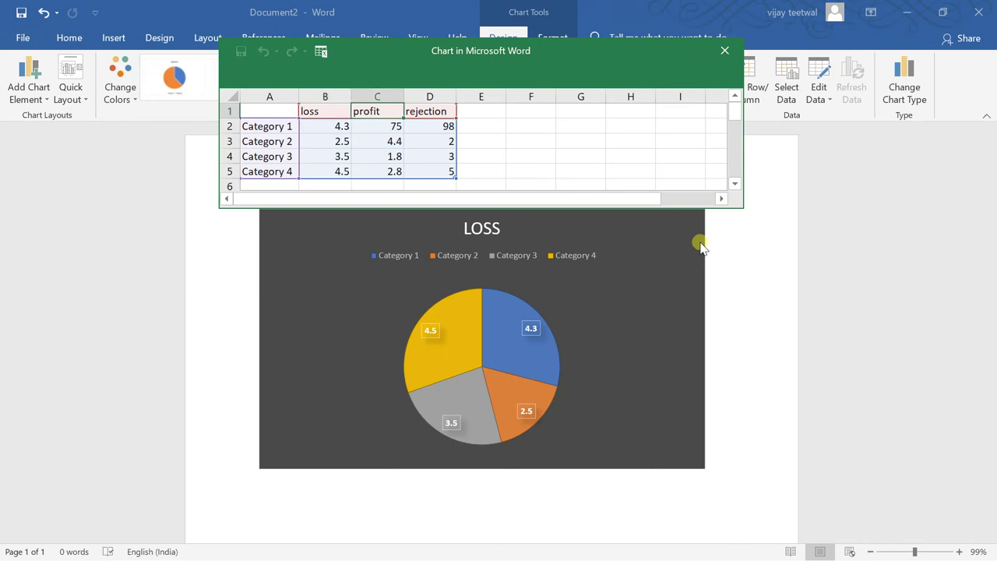
pyautogui.press('Right')
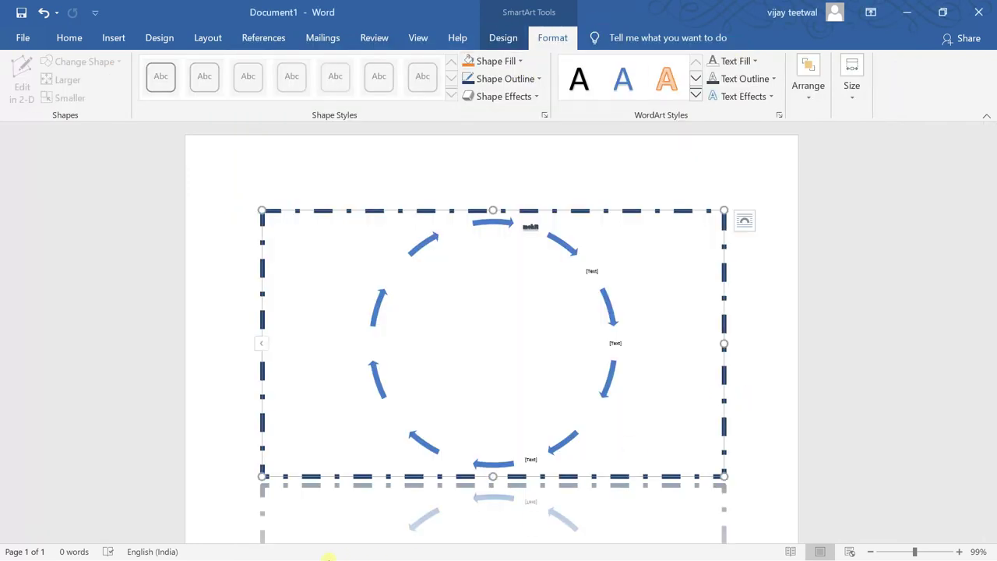
# Switch from the Topics document back to the Document2 window showing the LOSS pie
pyautogui.click(329, 553)
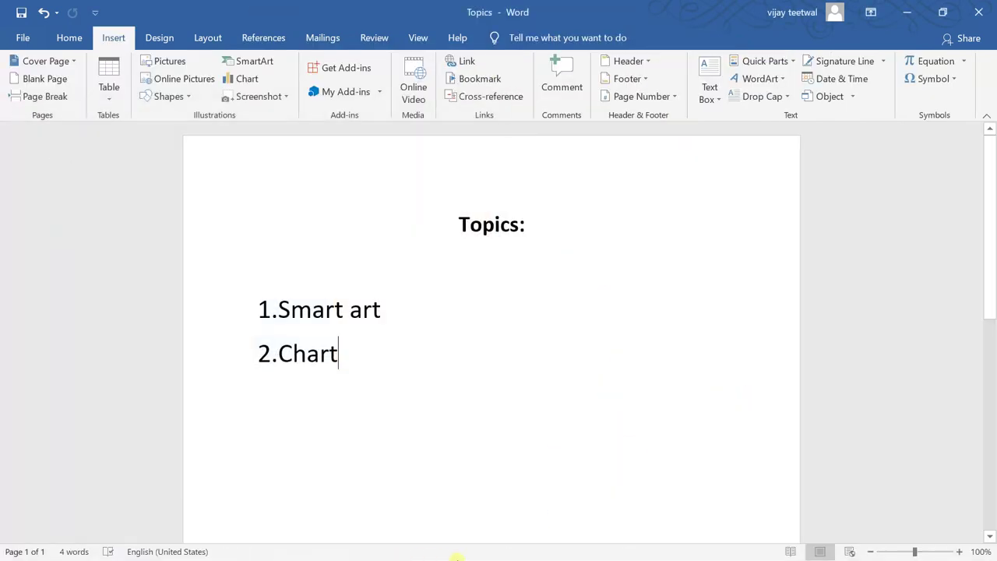
pyautogui.press('super')
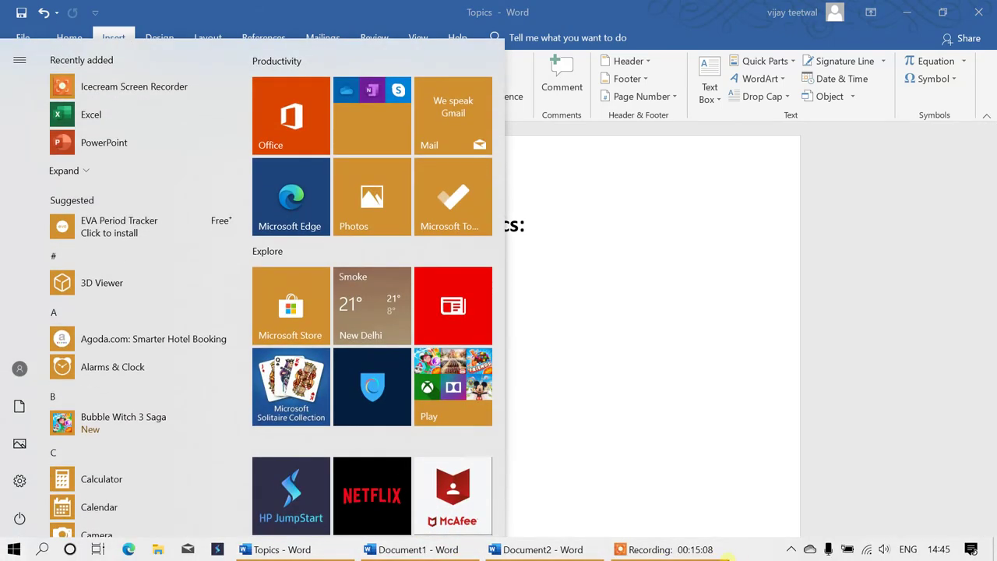
pyautogui.moveTo(413, 549)
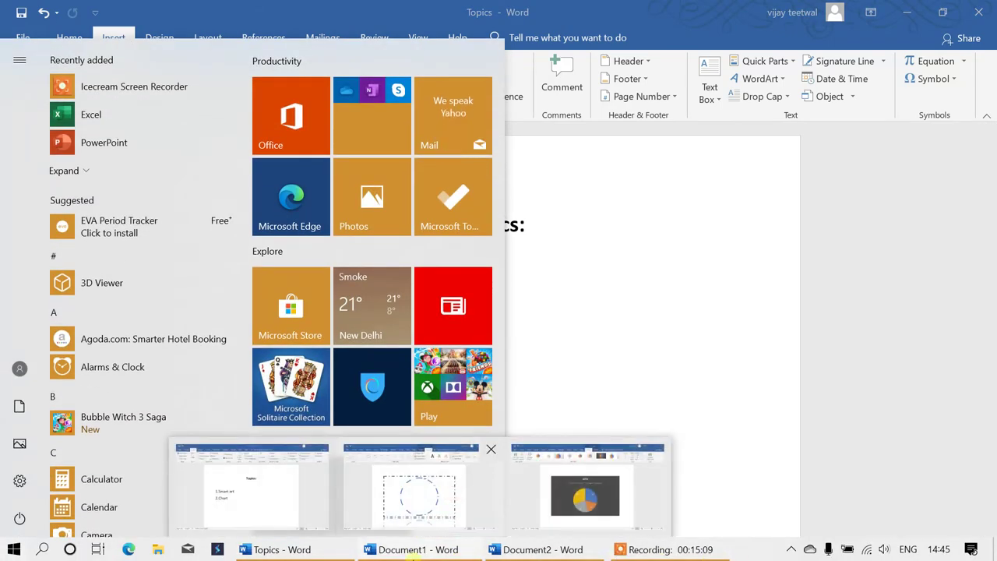
pyautogui.click(637, 456)
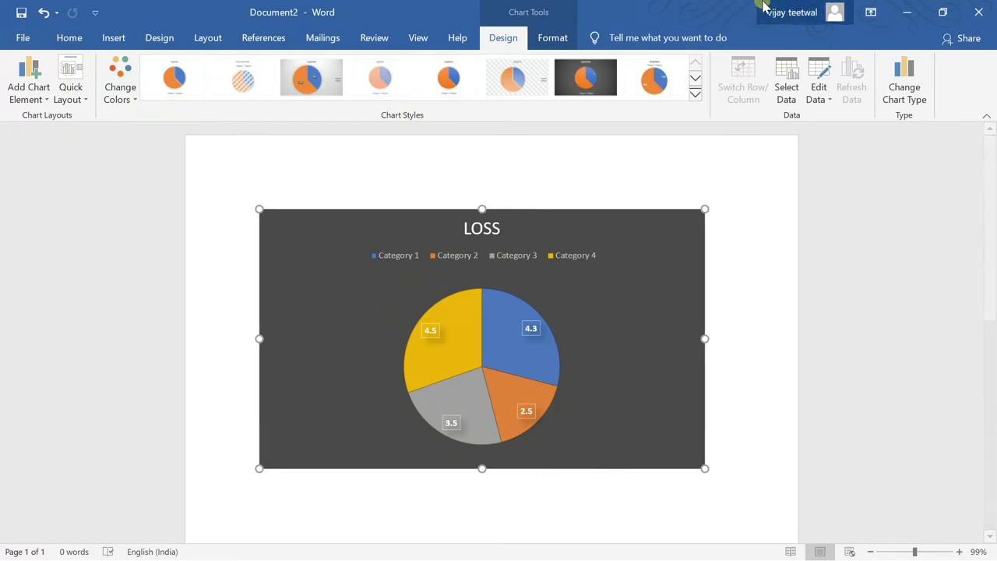
# Apply the orange filled shape style to the LOSS chart area
pyautogui.click(551, 34)
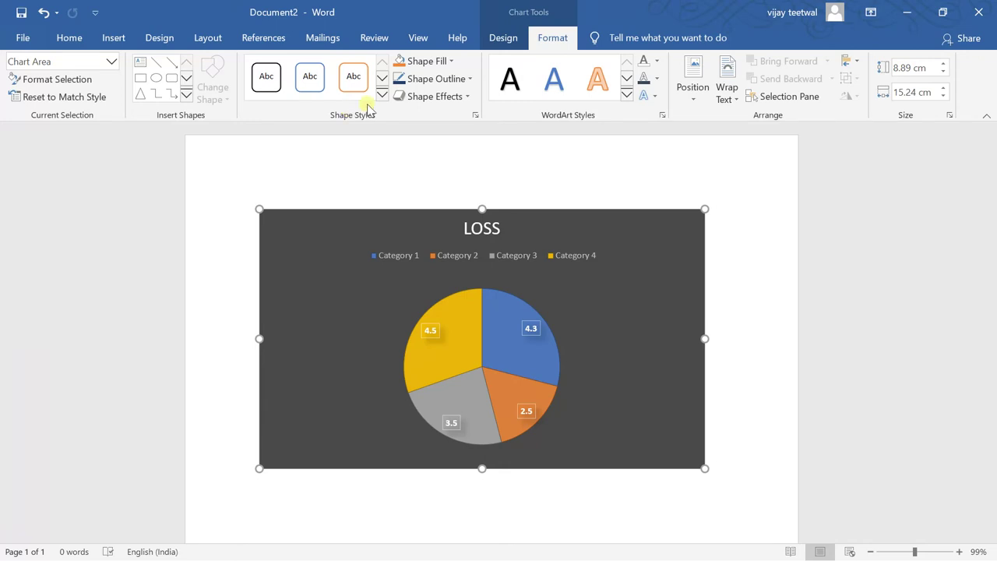
pyautogui.click(382, 96)
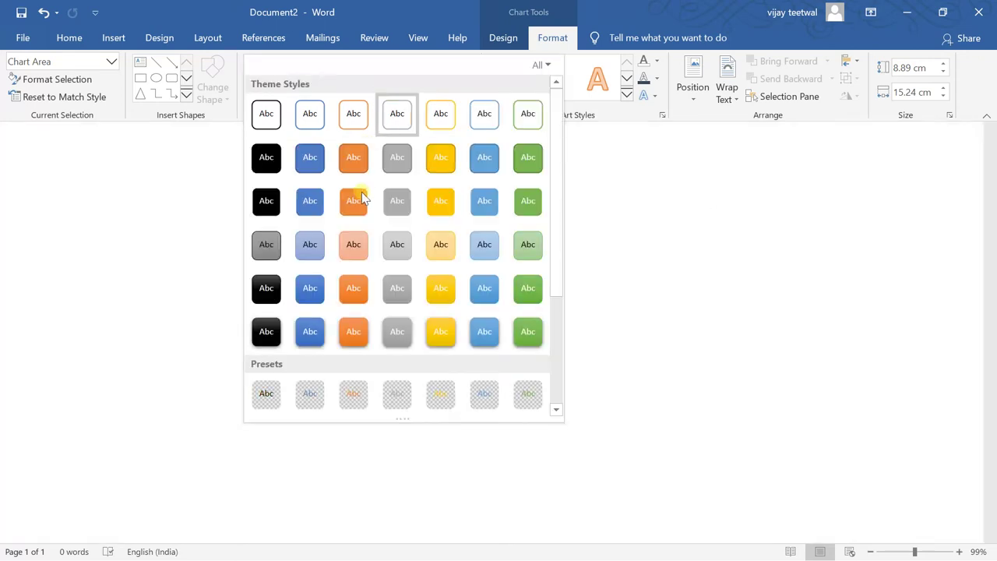
pyautogui.click(346, 198)
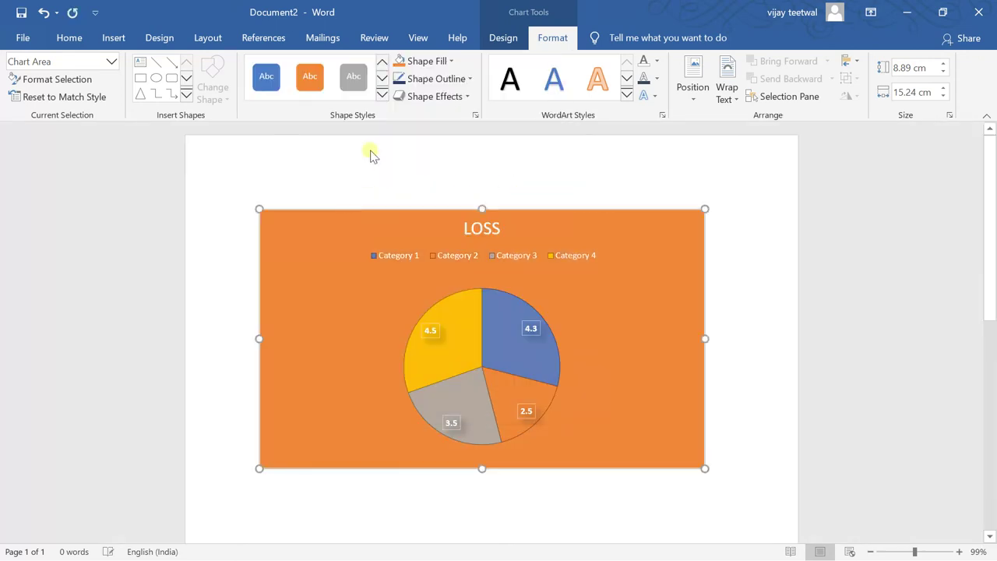
pyautogui.click(444, 62)
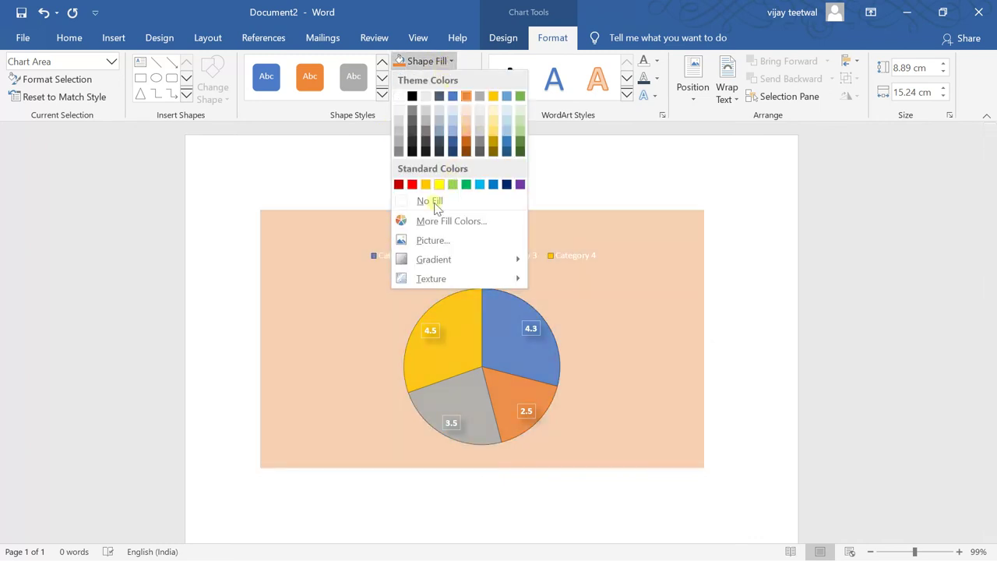
# Fill the chart area with the blue convertible photo from a Bing search for 'car'
pyautogui.click(441, 243)
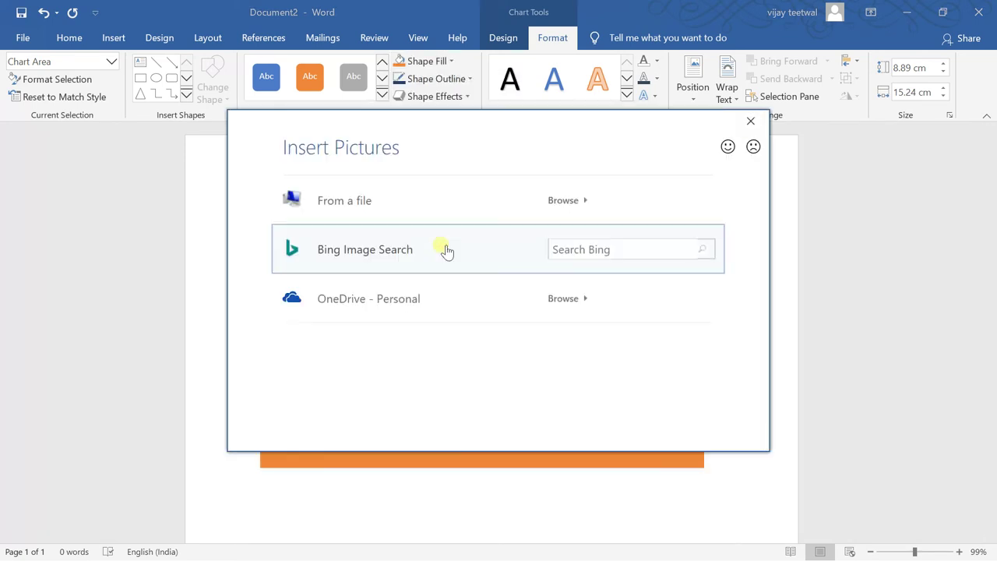
pyautogui.click(571, 248)
pyautogui.write('ca')
pyautogui.write('r')
pyautogui.press('Return')
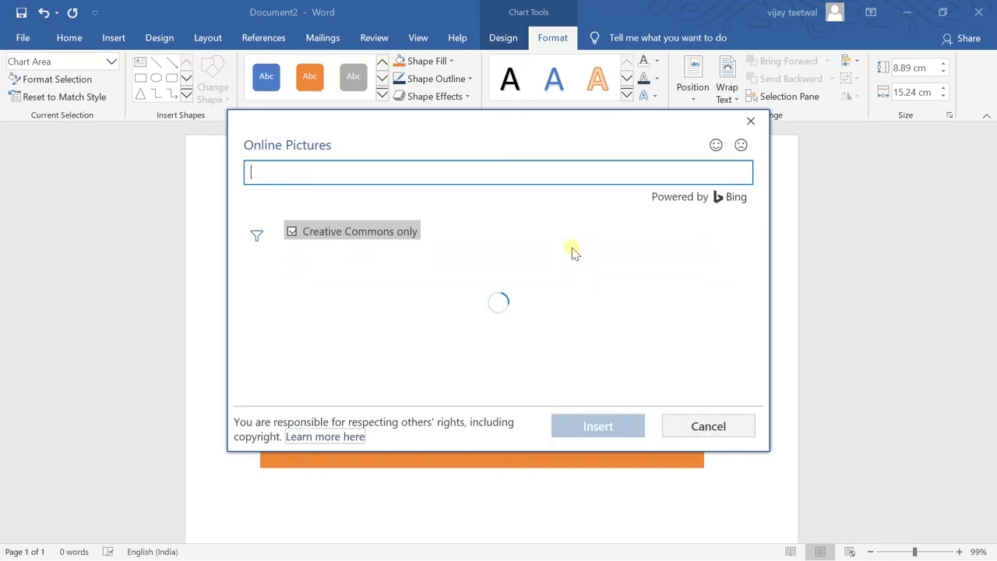
pyautogui.click(583, 287)
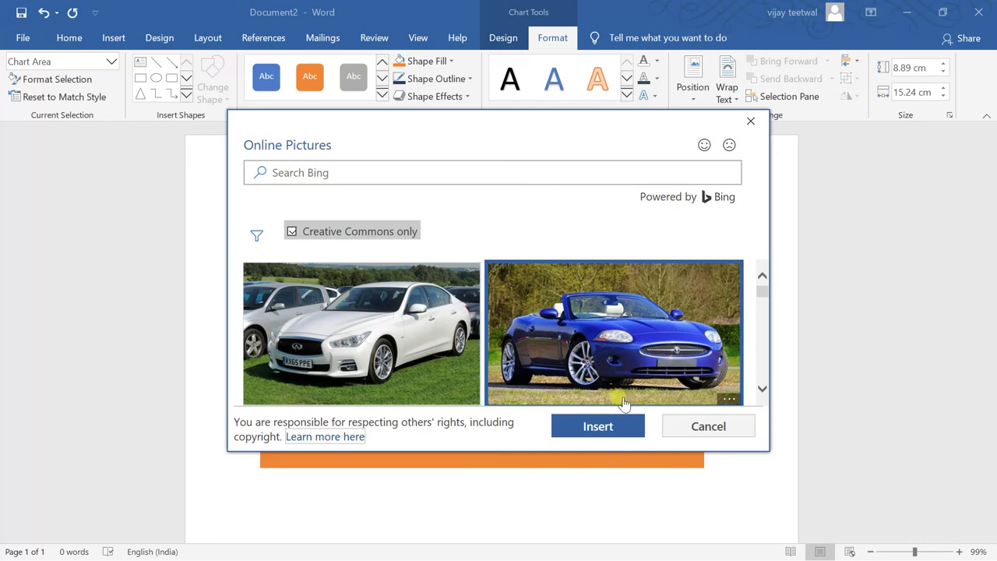
pyautogui.click(619, 421)
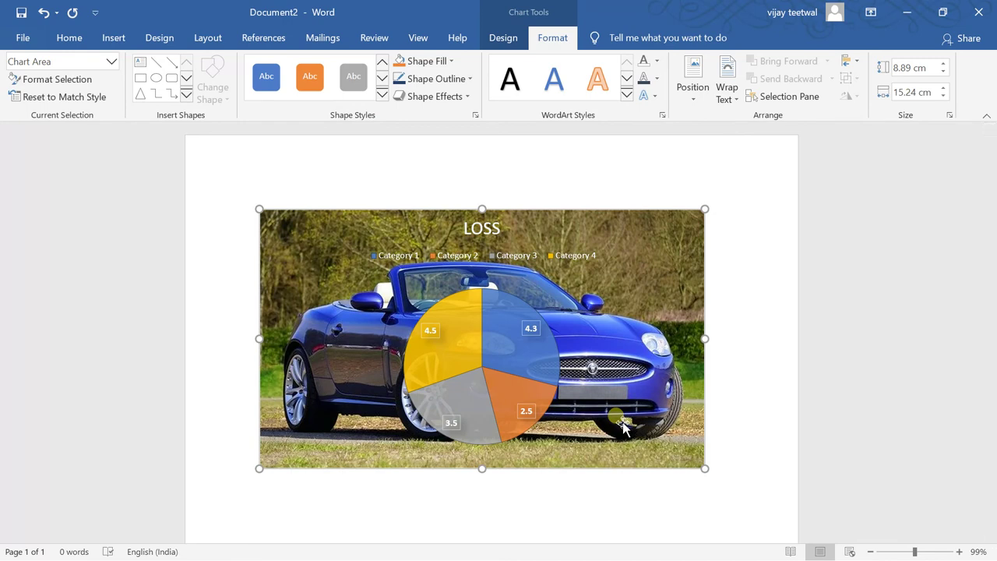
# Give the chart area border a thin line weight through Shape Outline
pyautogui.click(427, 81)
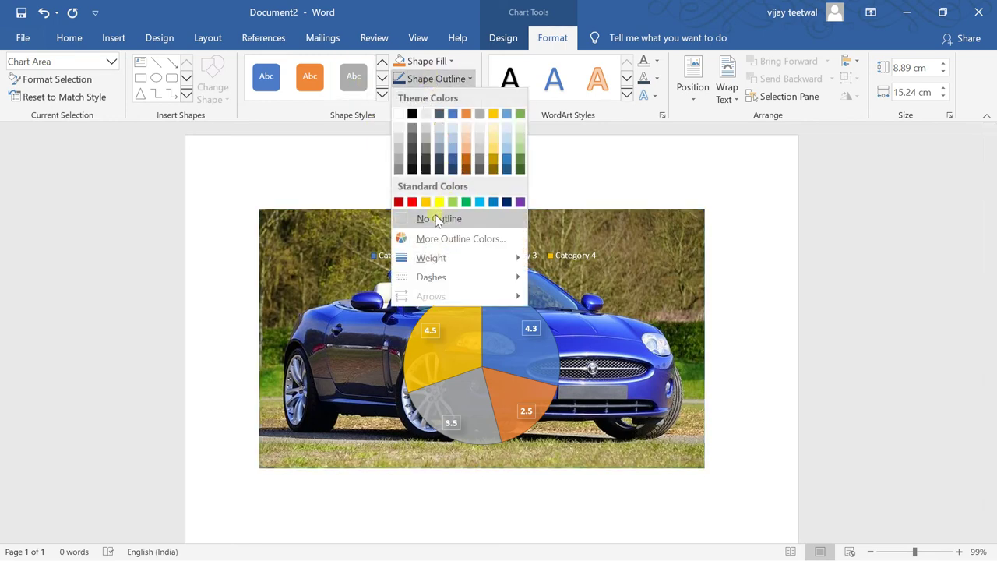
pyautogui.moveTo(436, 259)
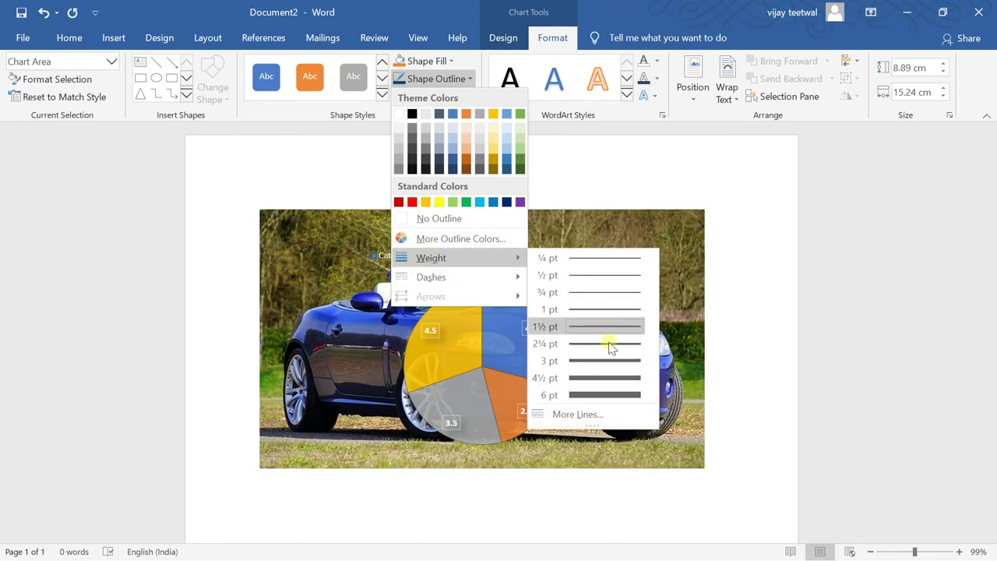
pyautogui.press('Escape')
pyautogui.press('Escape')
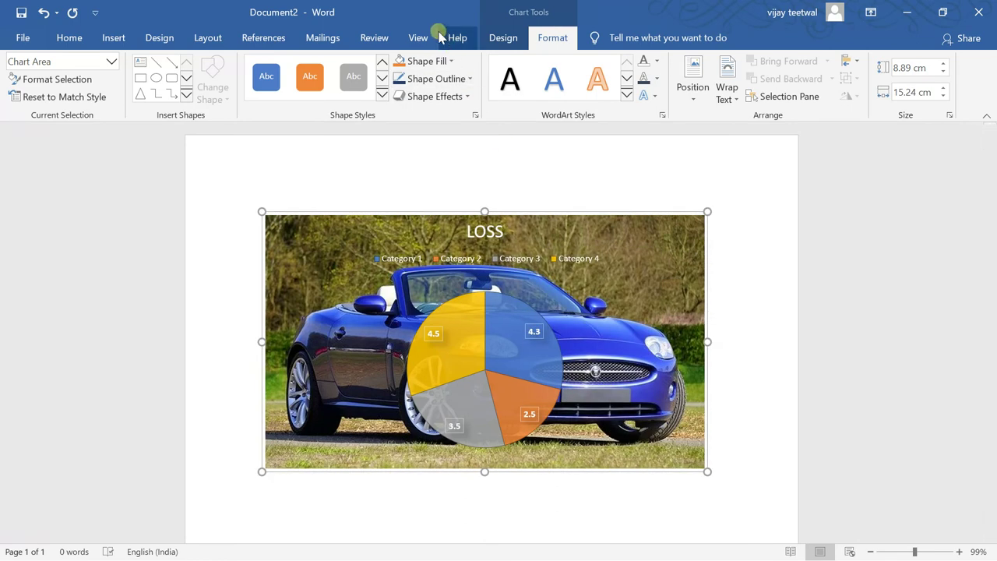
pyautogui.click(448, 81)
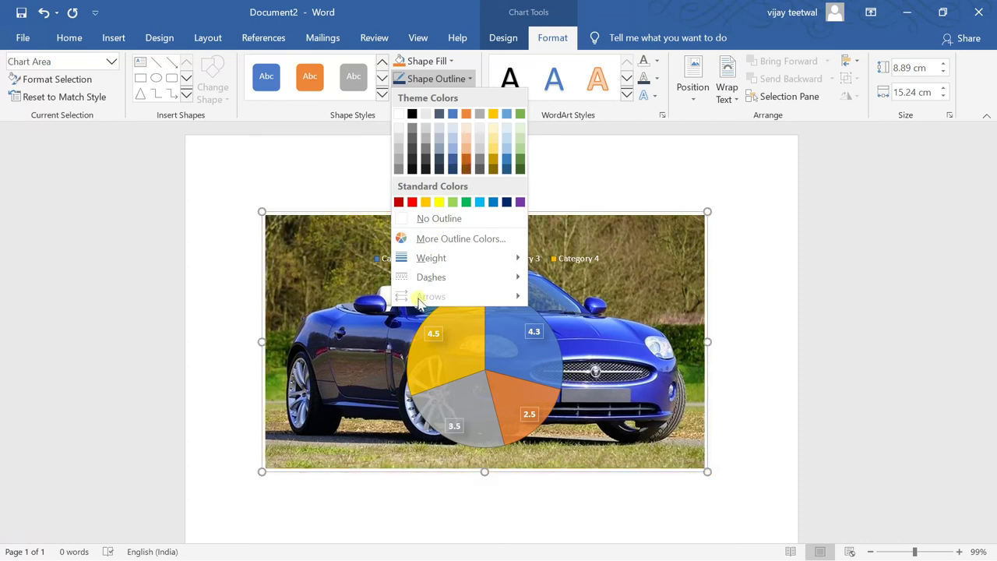
pyautogui.moveTo(425, 284)
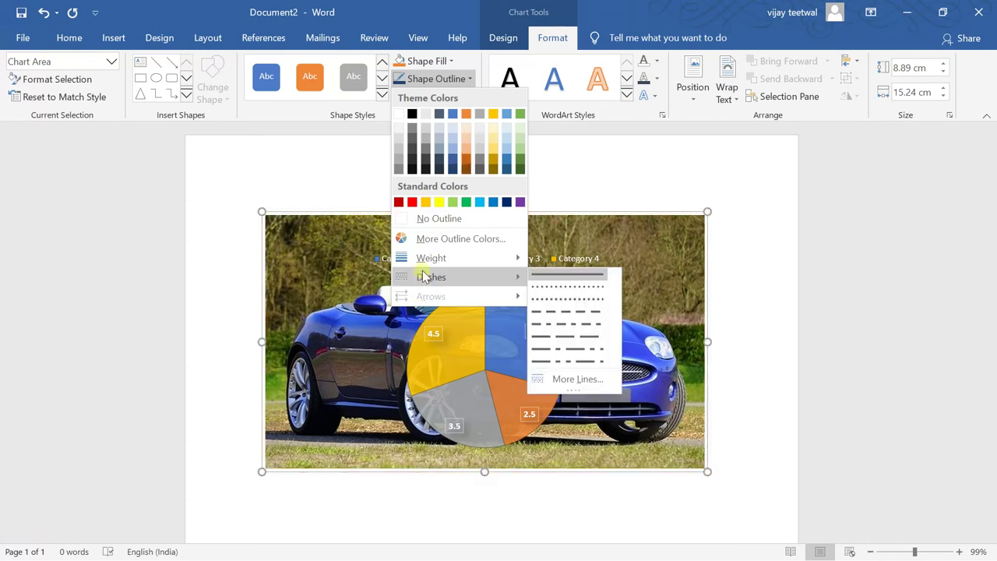
pyautogui.moveTo(428, 266)
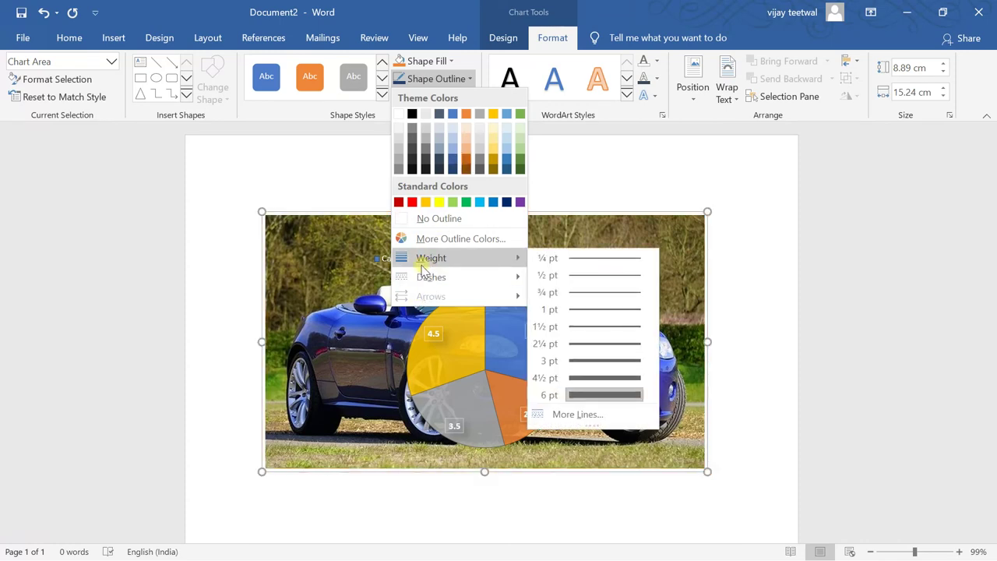
pyautogui.click(325, 190)
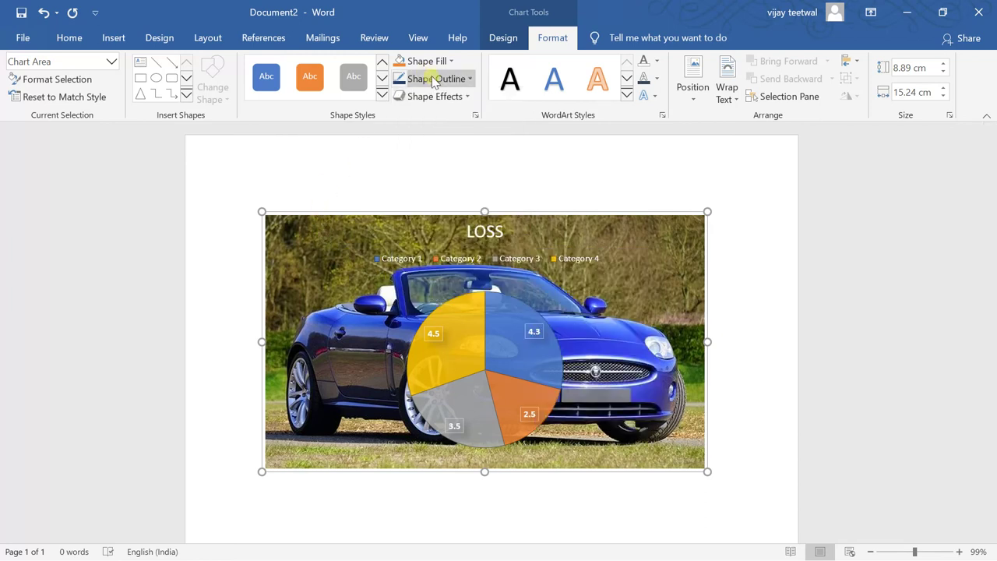
# Add a blue Glow variation around the car-photo chart area
pyautogui.click(441, 100)
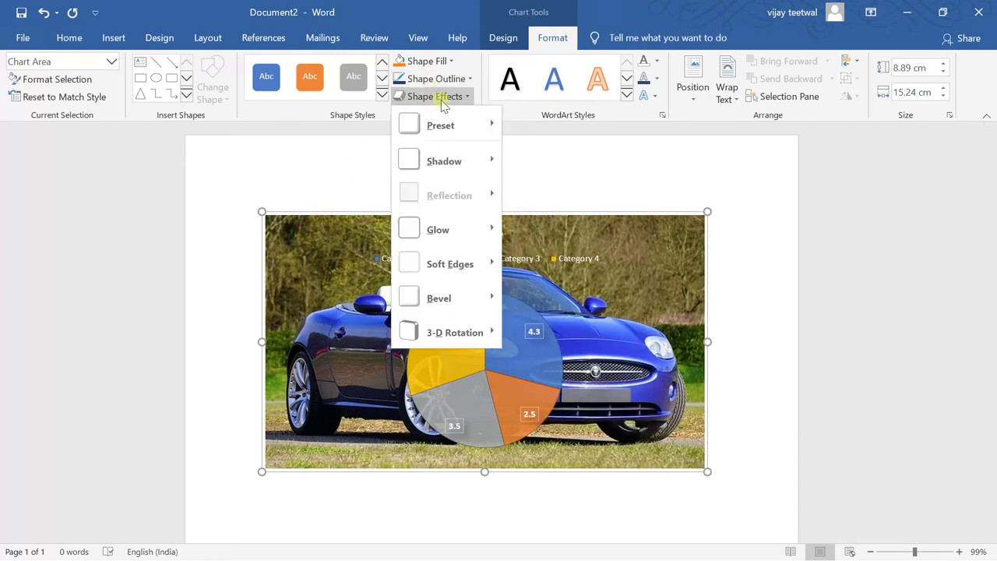
pyautogui.moveTo(454, 165)
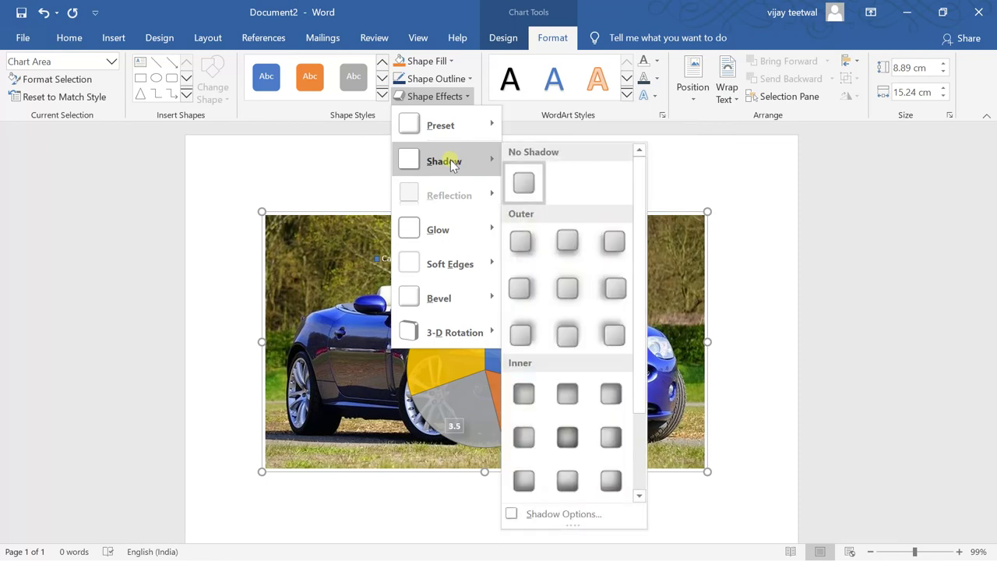
pyautogui.moveTo(467, 229)
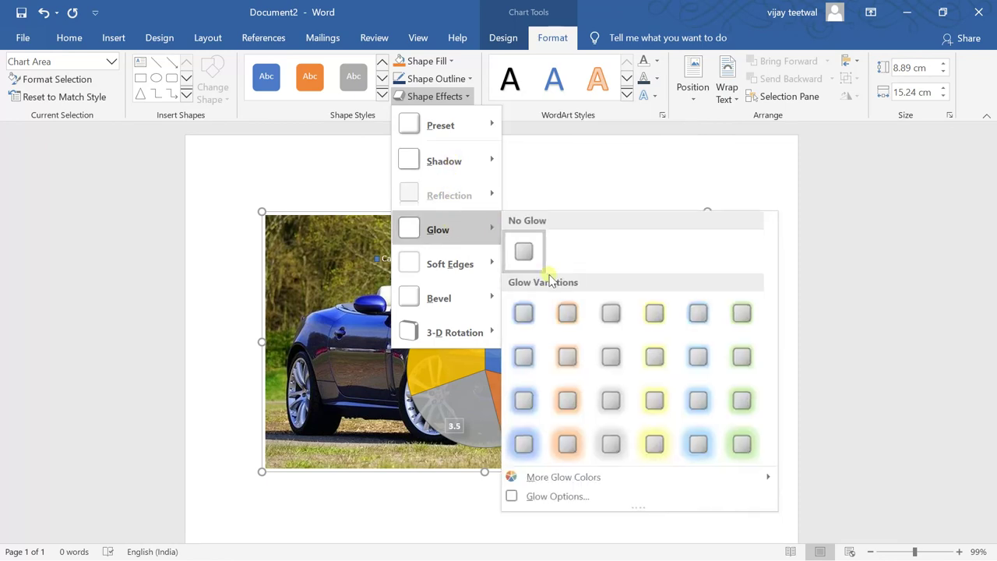
pyautogui.click(524, 445)
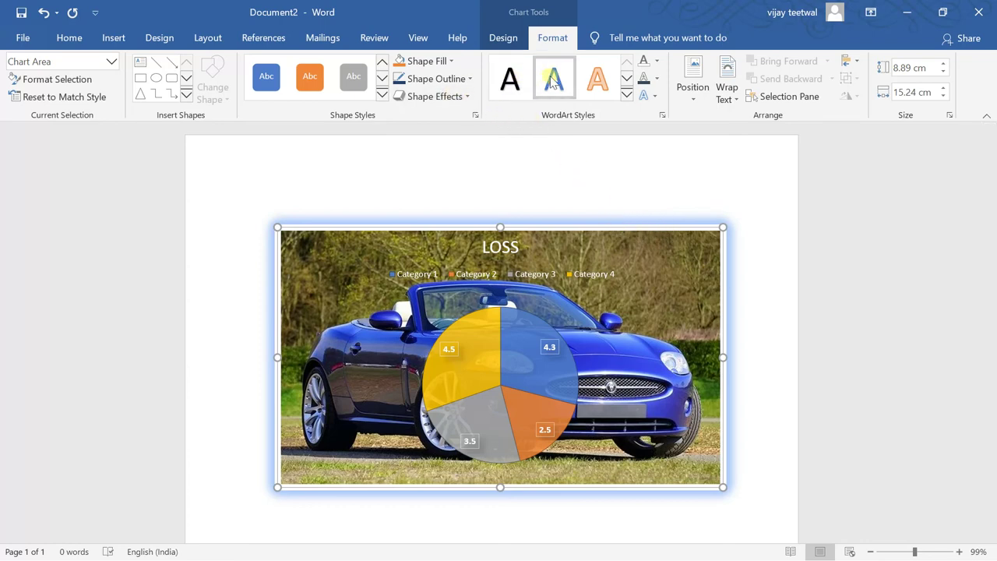
# Apply the blue outlined WordArt style to the chart text and give it a texture fill
pyautogui.click(627, 95)
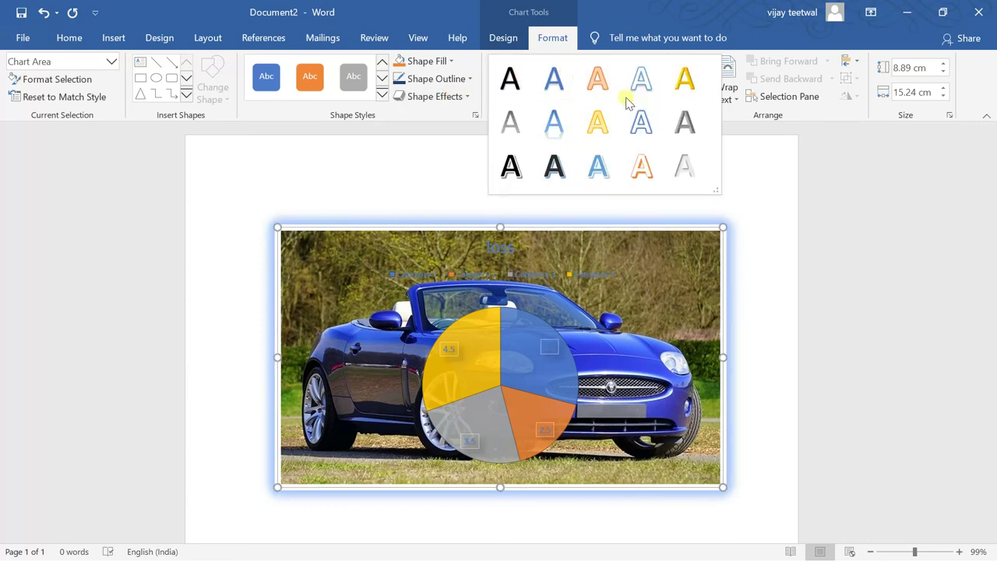
pyautogui.click(584, 162)
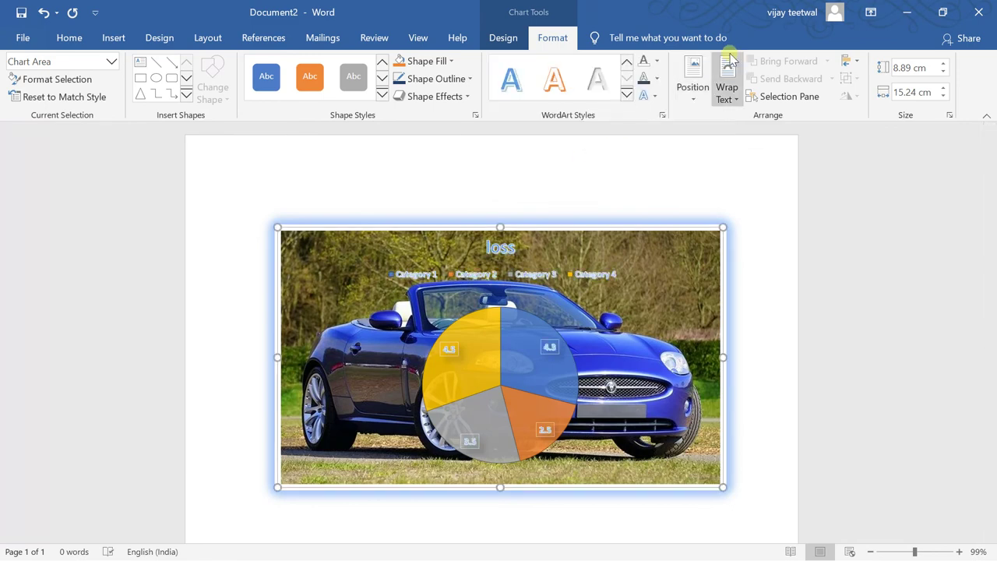
pyautogui.click(659, 61)
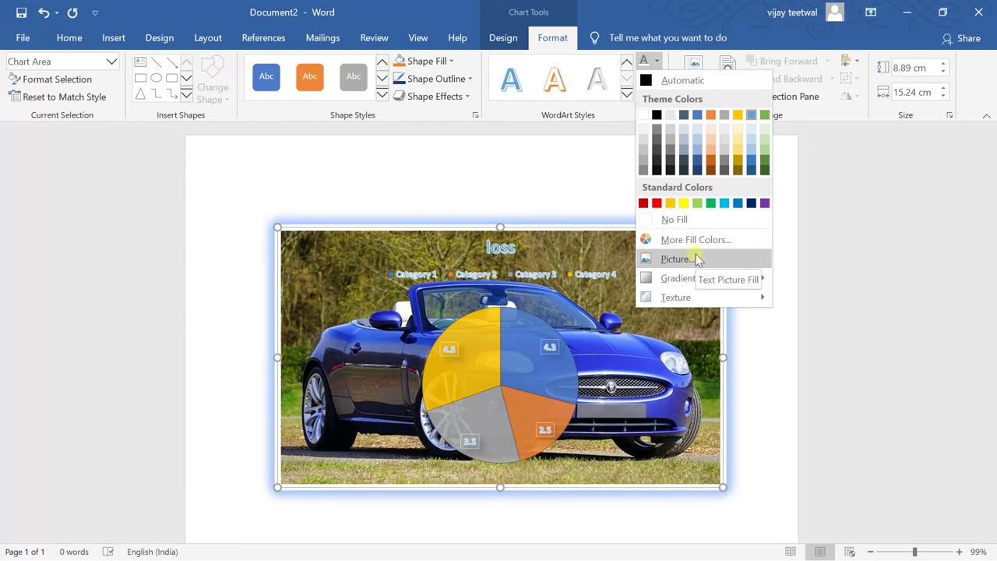
pyautogui.click(698, 259)
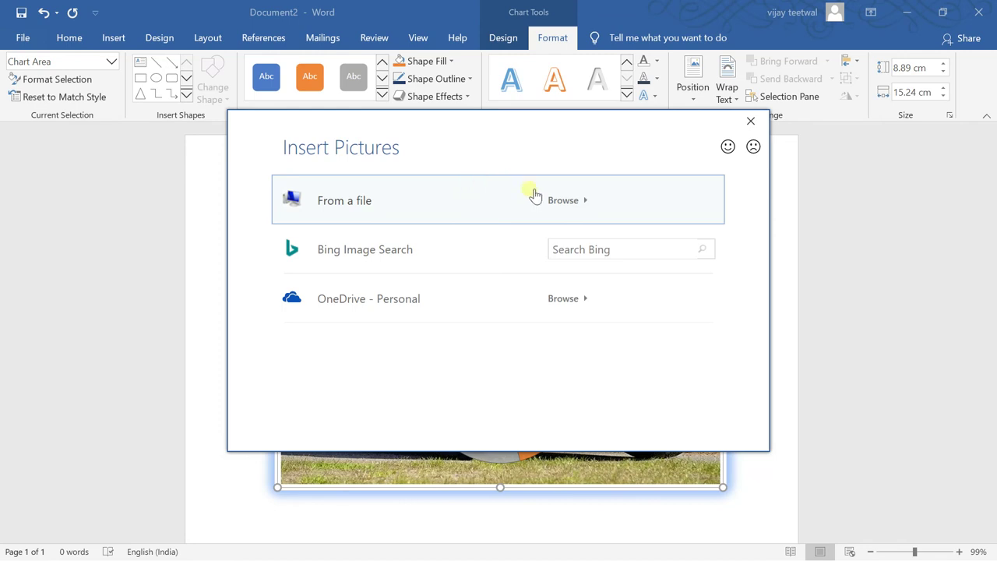
pyautogui.click(750, 121)
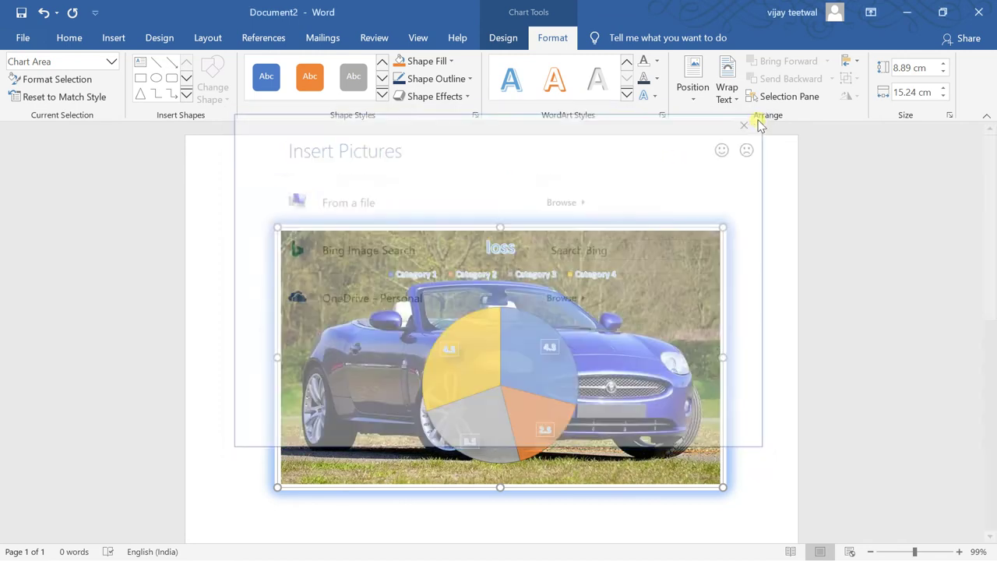
pyautogui.click(656, 61)
pyautogui.moveTo(649, 287)
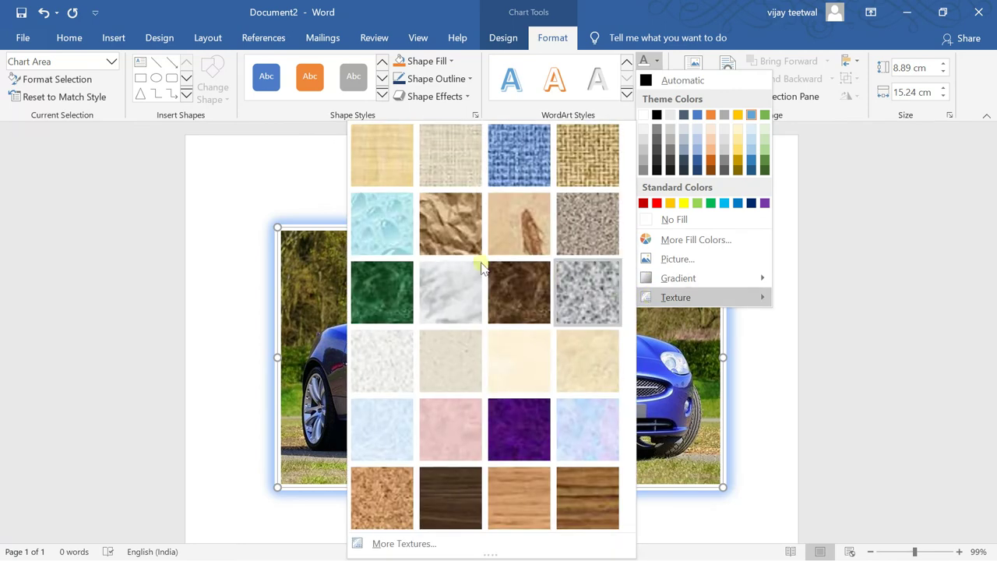
pyautogui.click(518, 160)
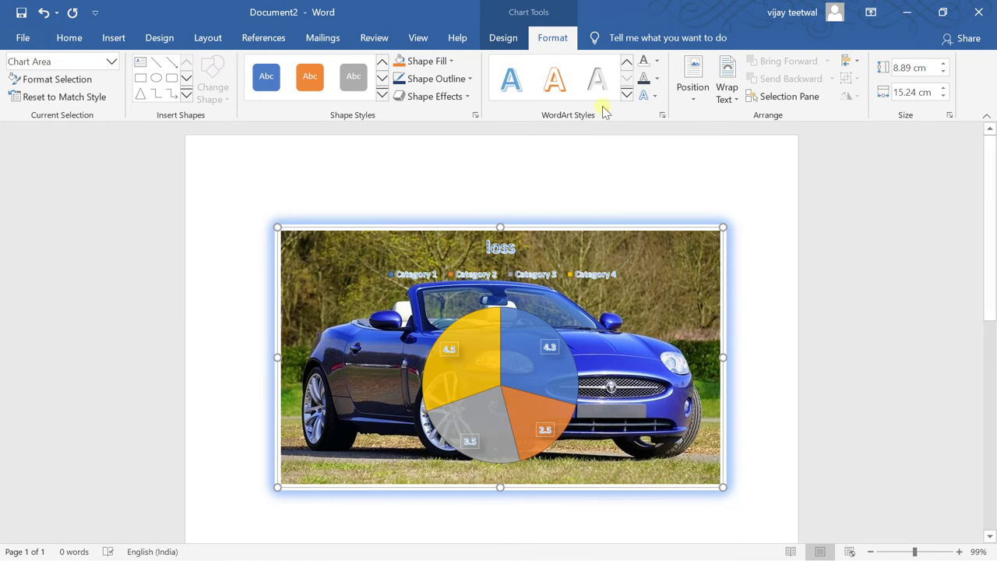
pyautogui.click(654, 103)
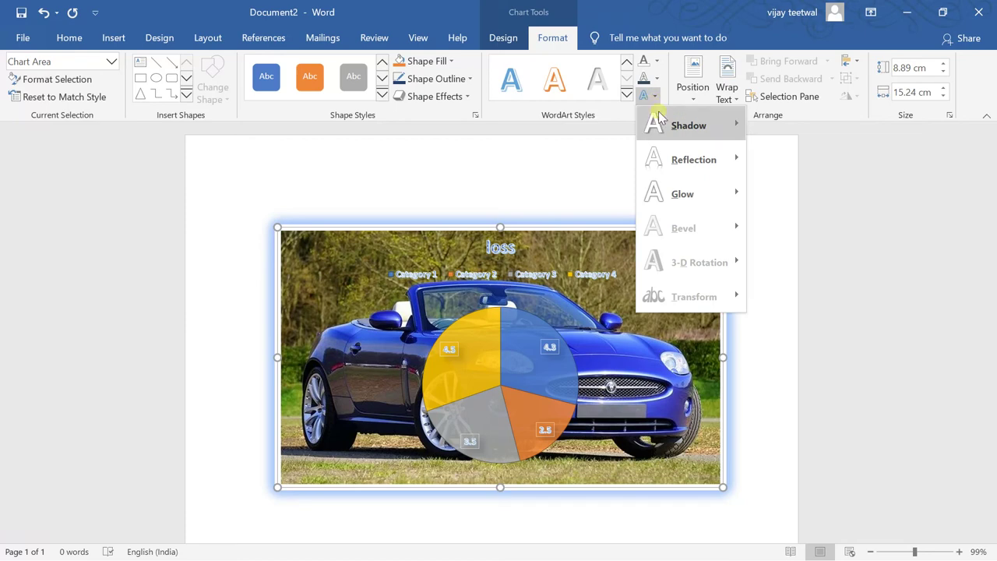
# Make the chart text glow with Glow: 18 point; Blue, Accent color 1
pyautogui.moveTo(691, 165)
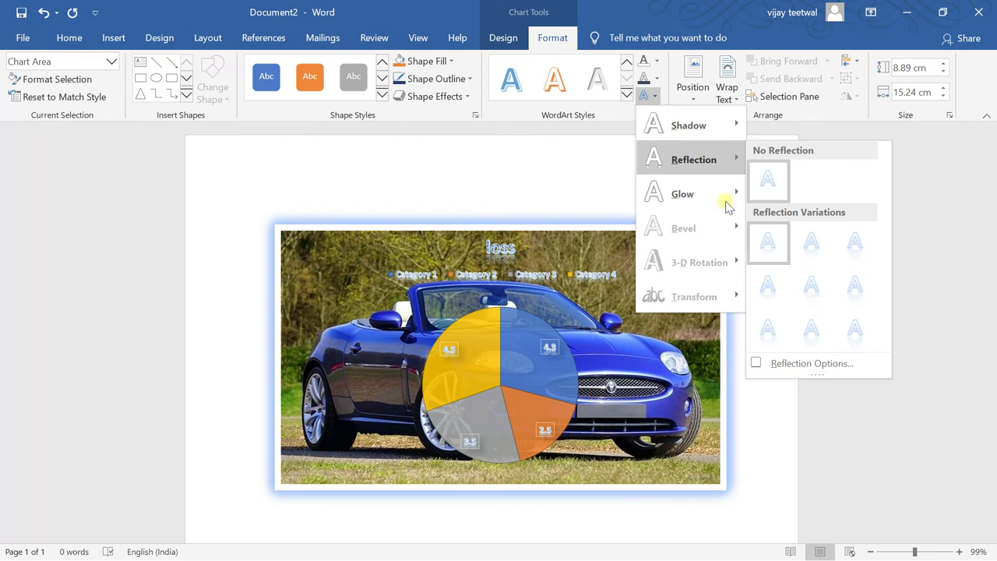
pyautogui.moveTo(716, 197)
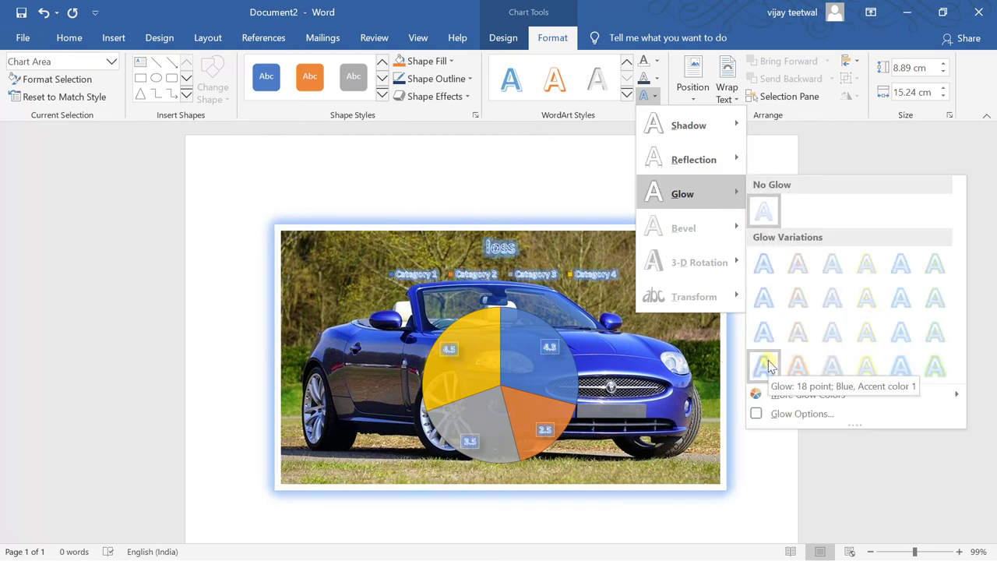
pyautogui.click(766, 364)
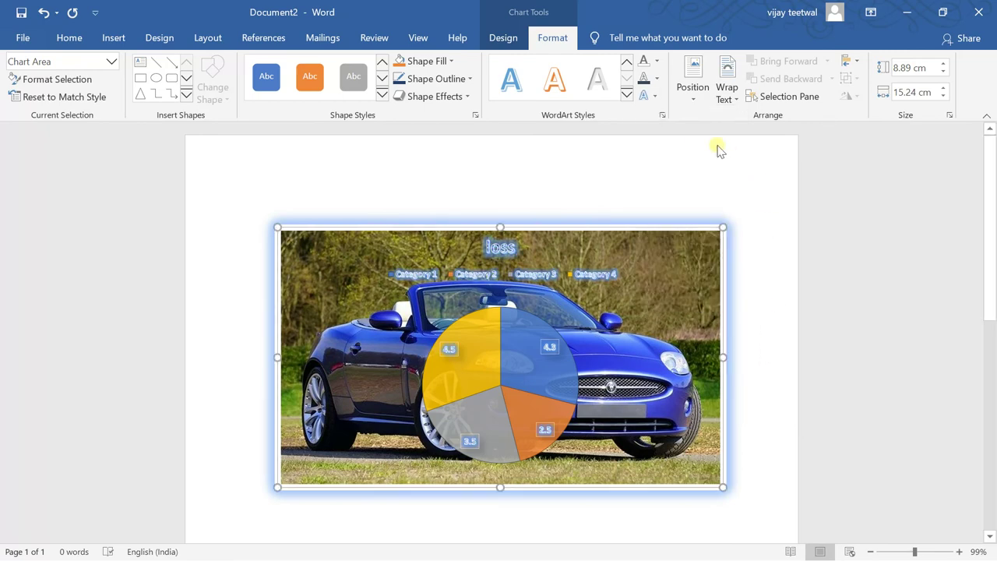
pyautogui.click(696, 97)
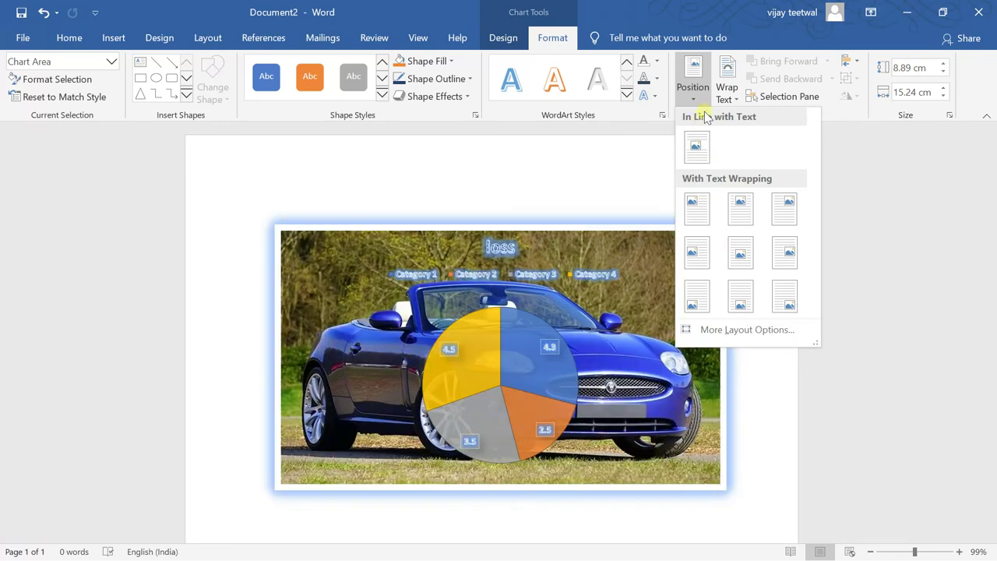
# Check the Wrap Text options, then show the Selection pane listing Chart 1
pyautogui.click(722, 101)
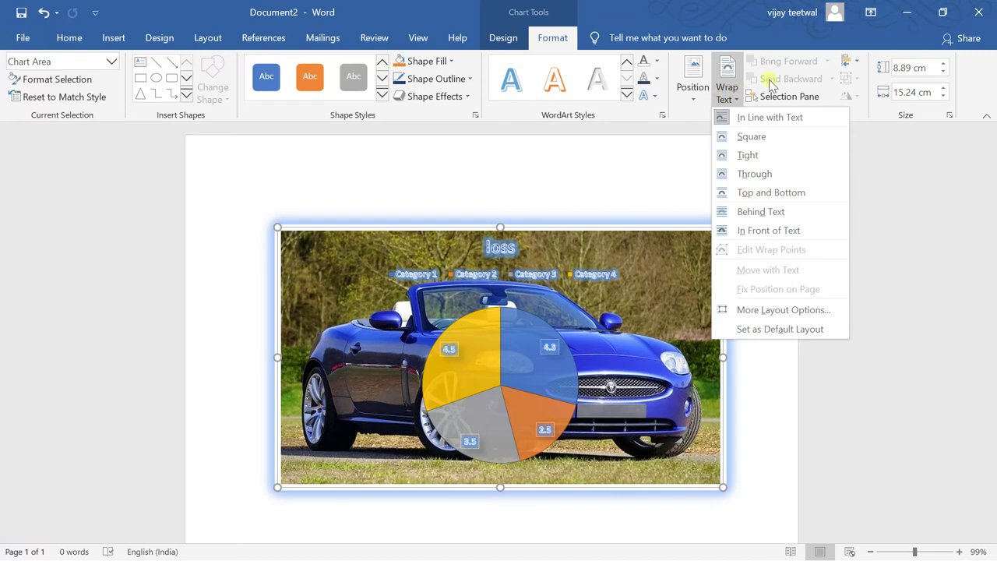
pyautogui.click(631, 181)
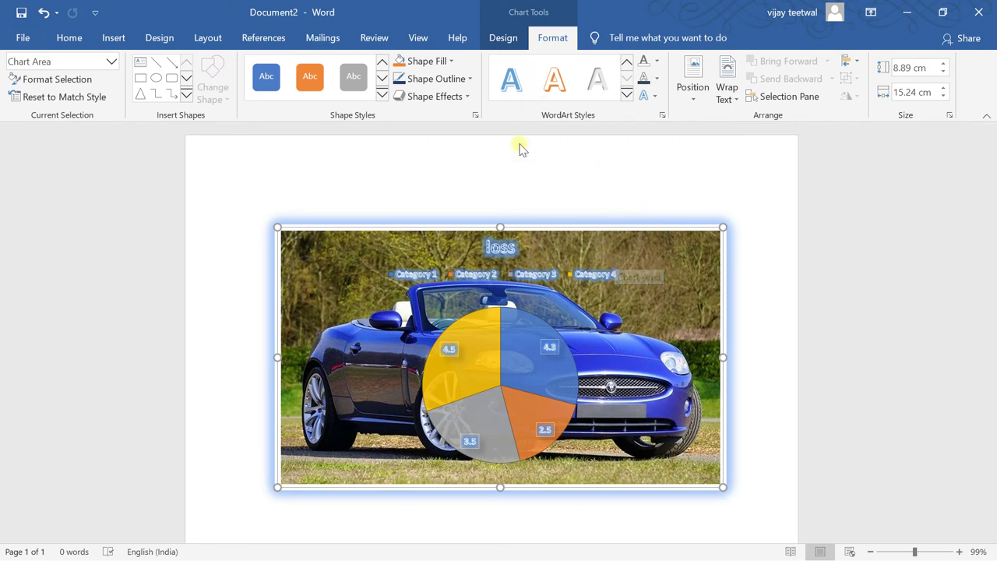
pyautogui.click(760, 103)
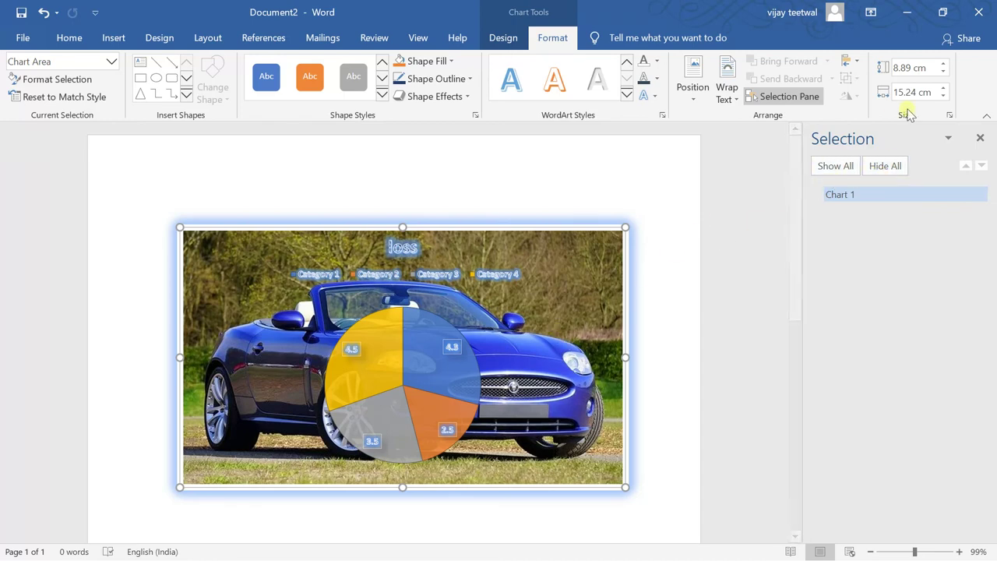
# Close the Selection pane, leave the Align options unchanged, and select the chart's Chart Area
pyautogui.click(835, 169)
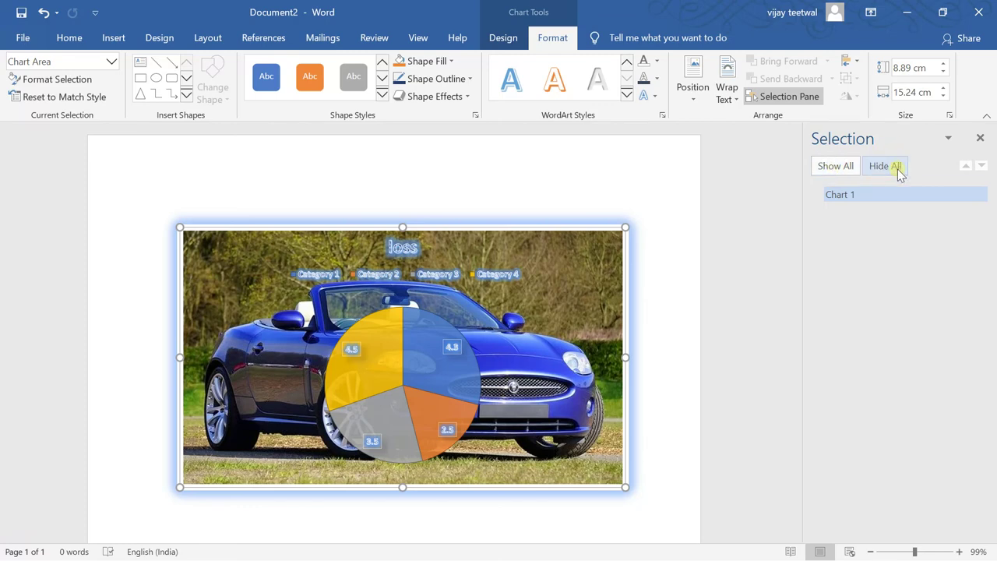
pyautogui.click(980, 138)
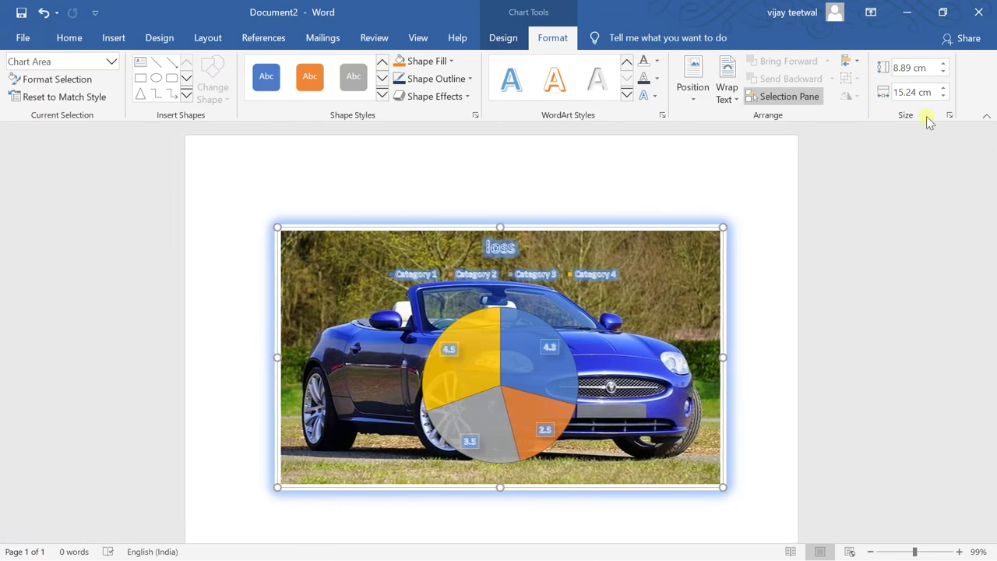
pyautogui.click(849, 62)
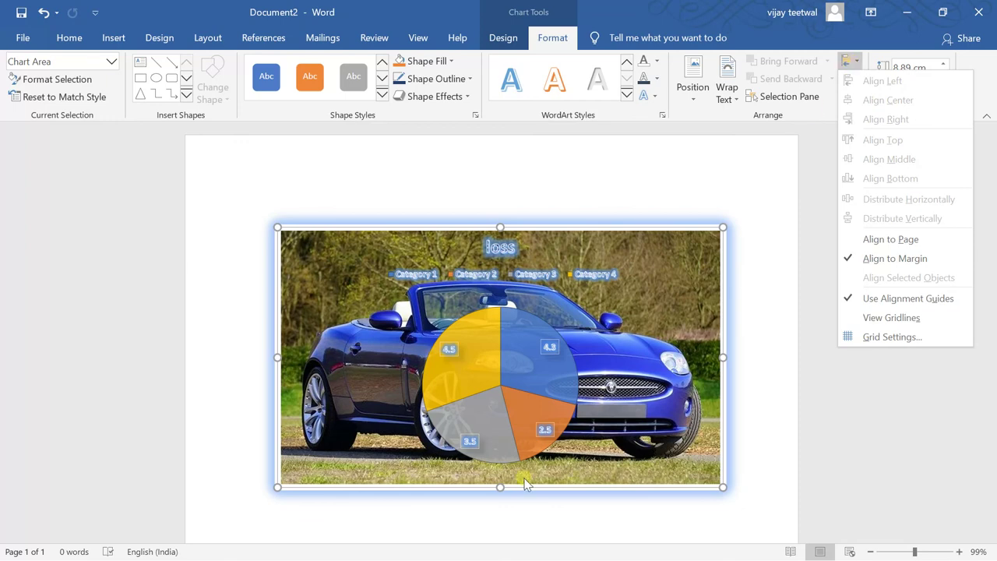
pyautogui.click(527, 413)
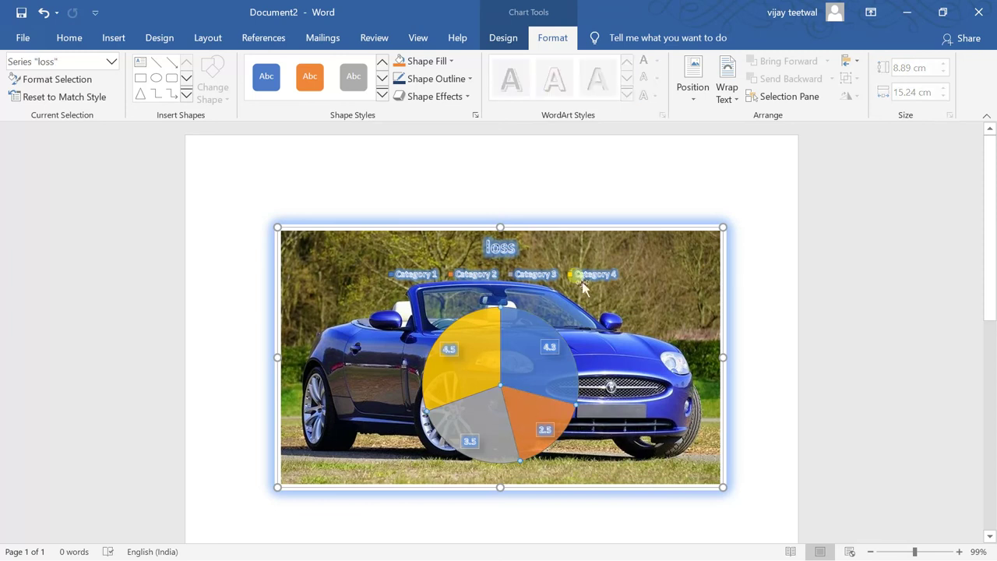
pyautogui.click(846, 62)
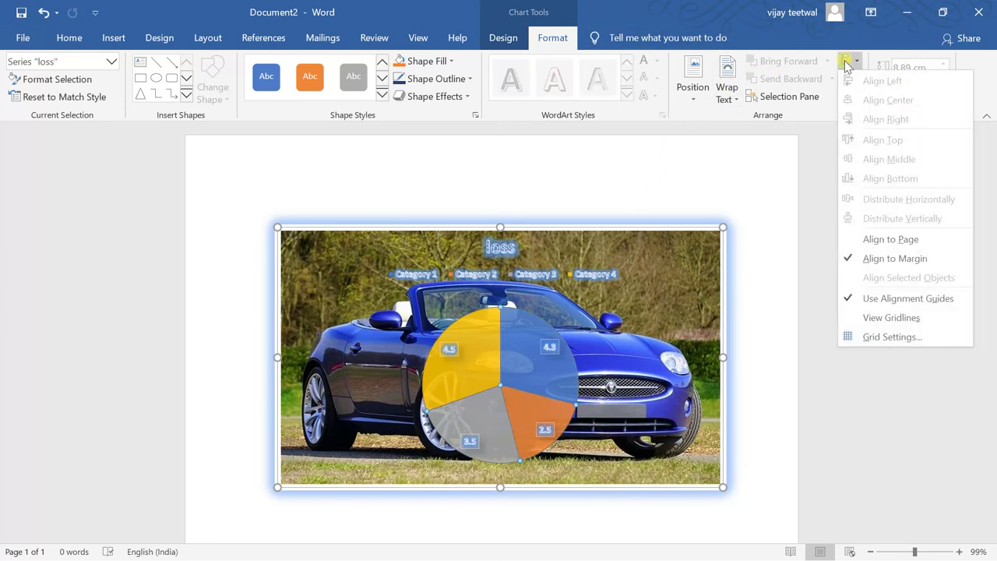
pyautogui.click(779, 169)
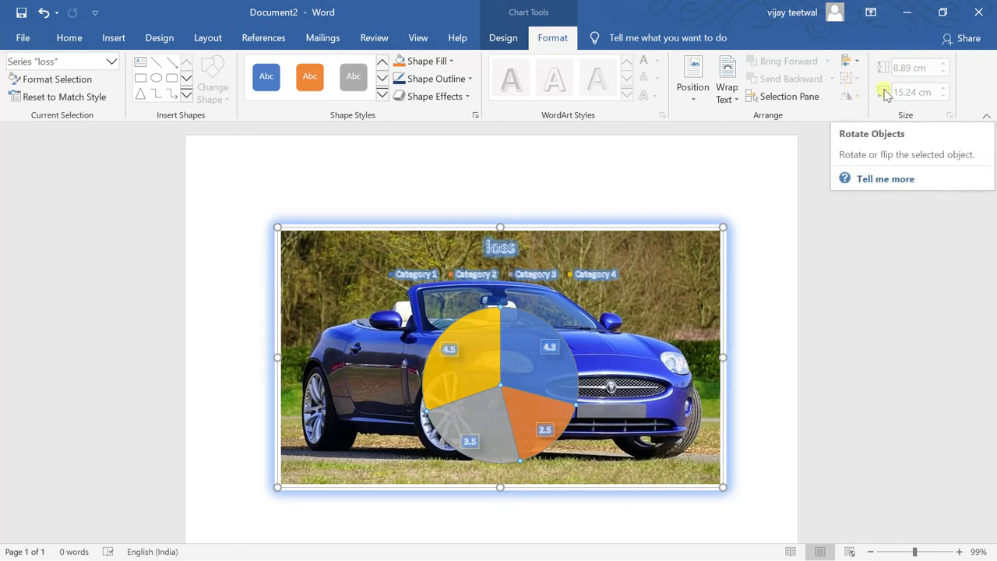
pyautogui.click(676, 256)
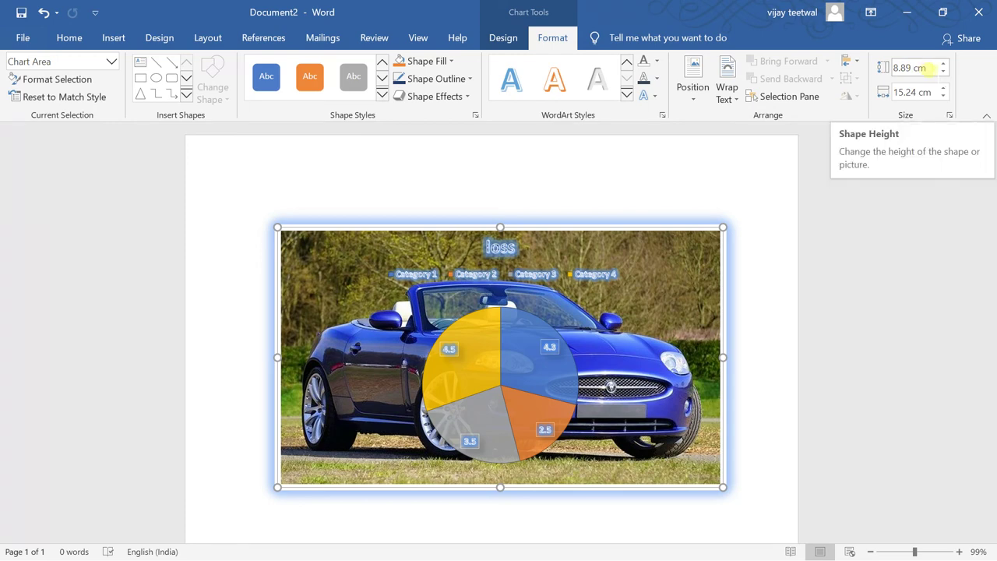
# Raise the chart's height to 10 cm
pyautogui.click(948, 65)
pyautogui.click(948, 65)
pyautogui.click(948, 65)
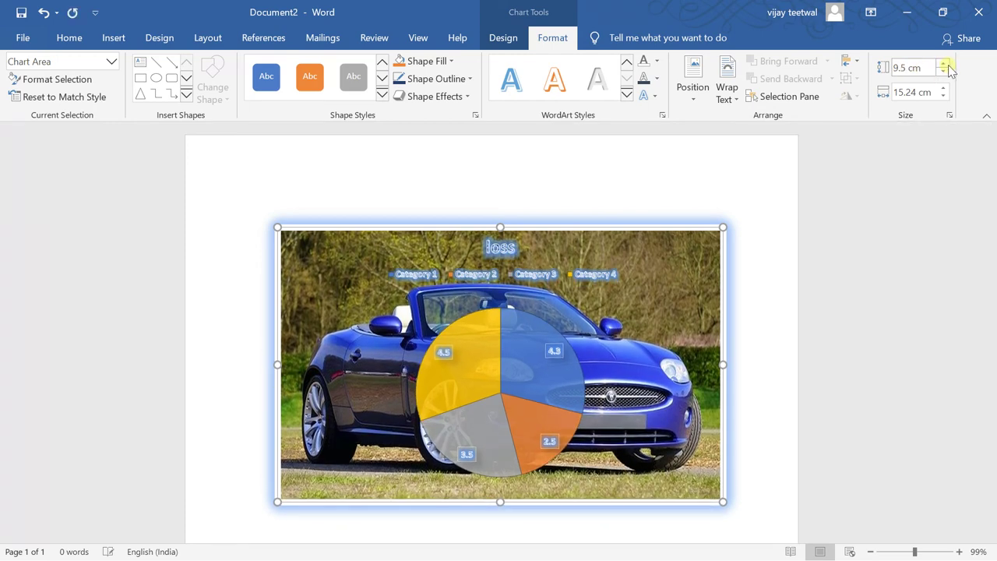
pyautogui.click(948, 65)
pyautogui.click(948, 65)
pyautogui.click(948, 65)
pyautogui.click(948, 64)
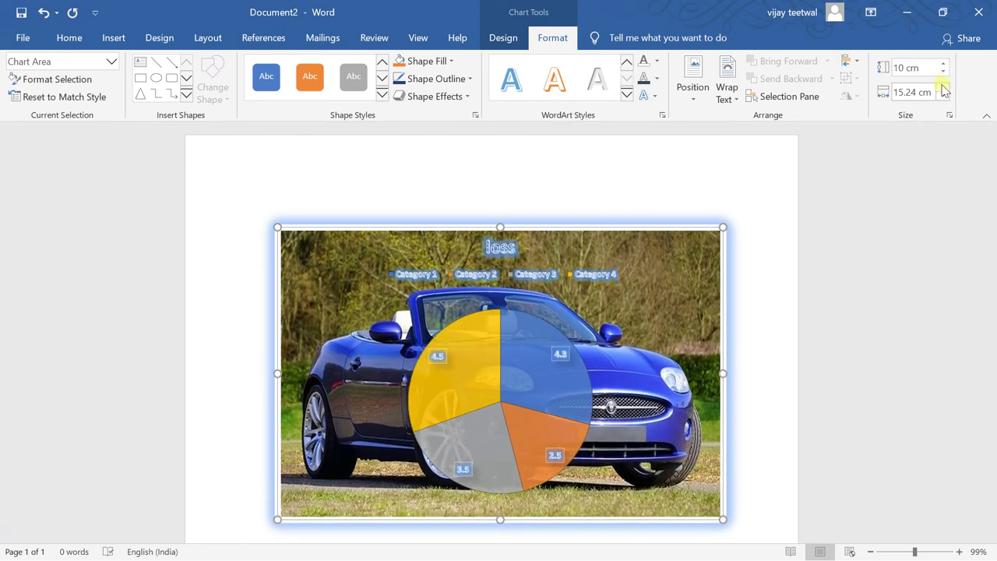
# Widen the chart to about 16.9 cm
pyautogui.click(943, 89)
pyautogui.click(944, 89)
pyautogui.click(943, 89)
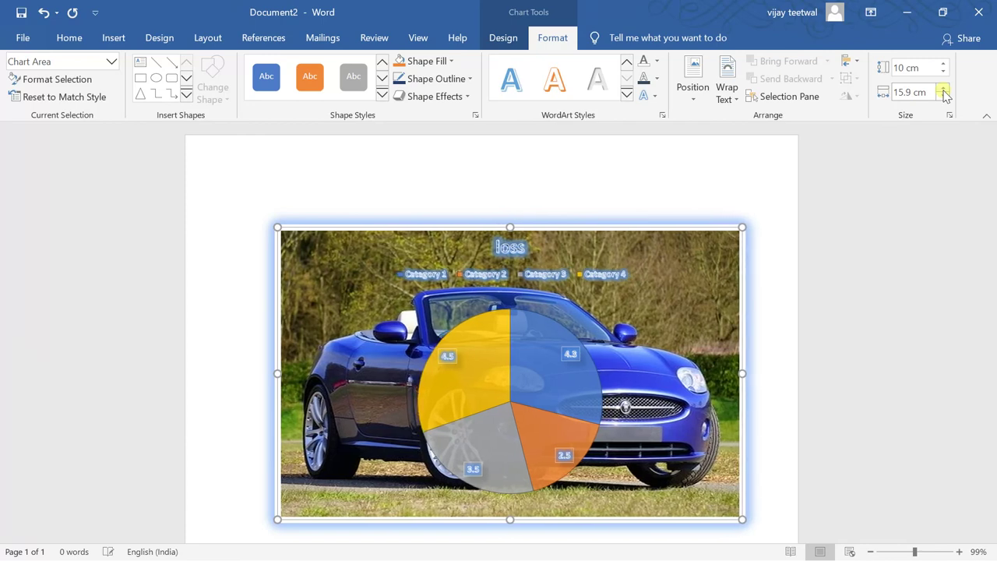
pyautogui.click(944, 88)
pyautogui.click(944, 88)
pyautogui.click(944, 88)
pyautogui.click(943, 89)
pyautogui.click(943, 89)
pyautogui.click(943, 89)
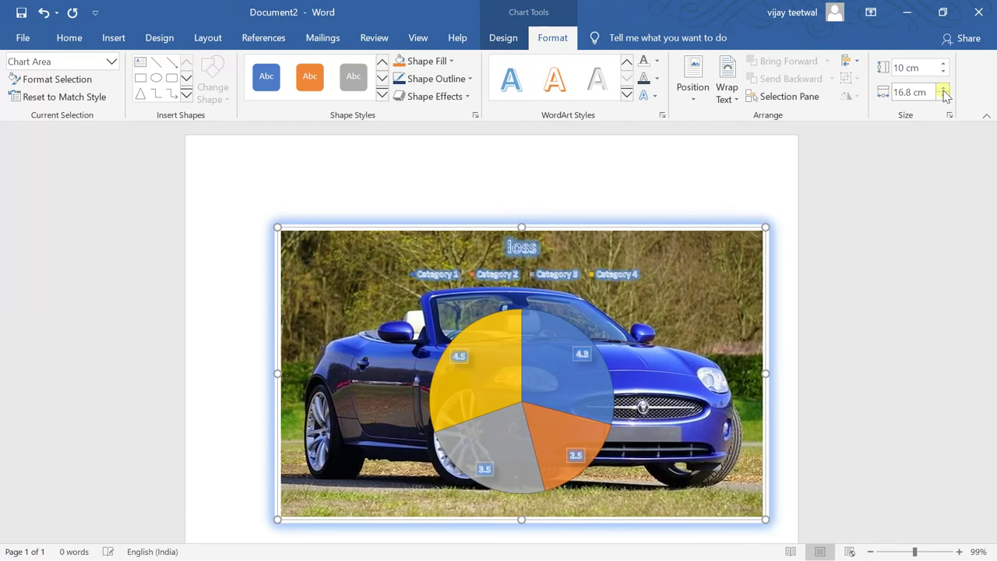
pyautogui.click(943, 88)
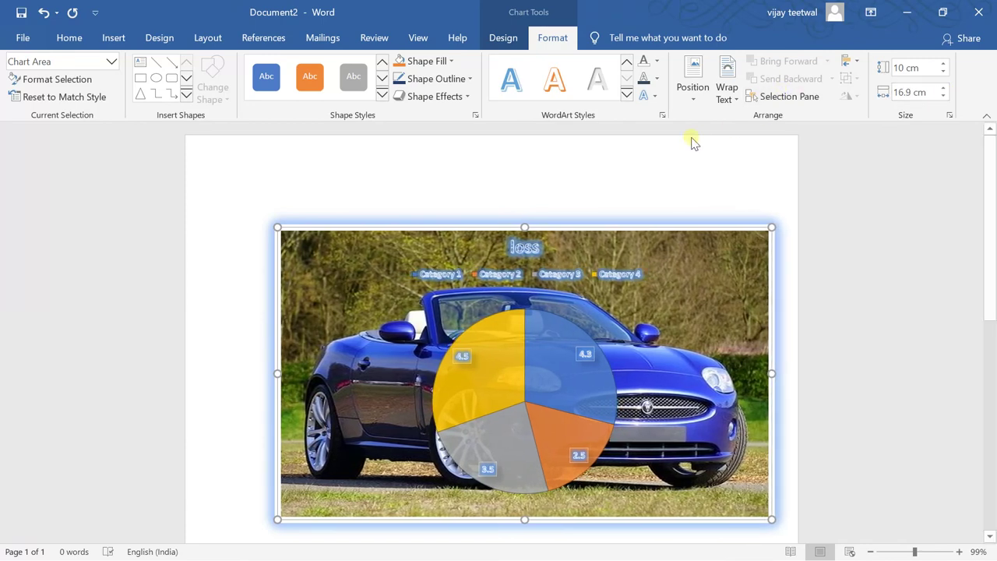